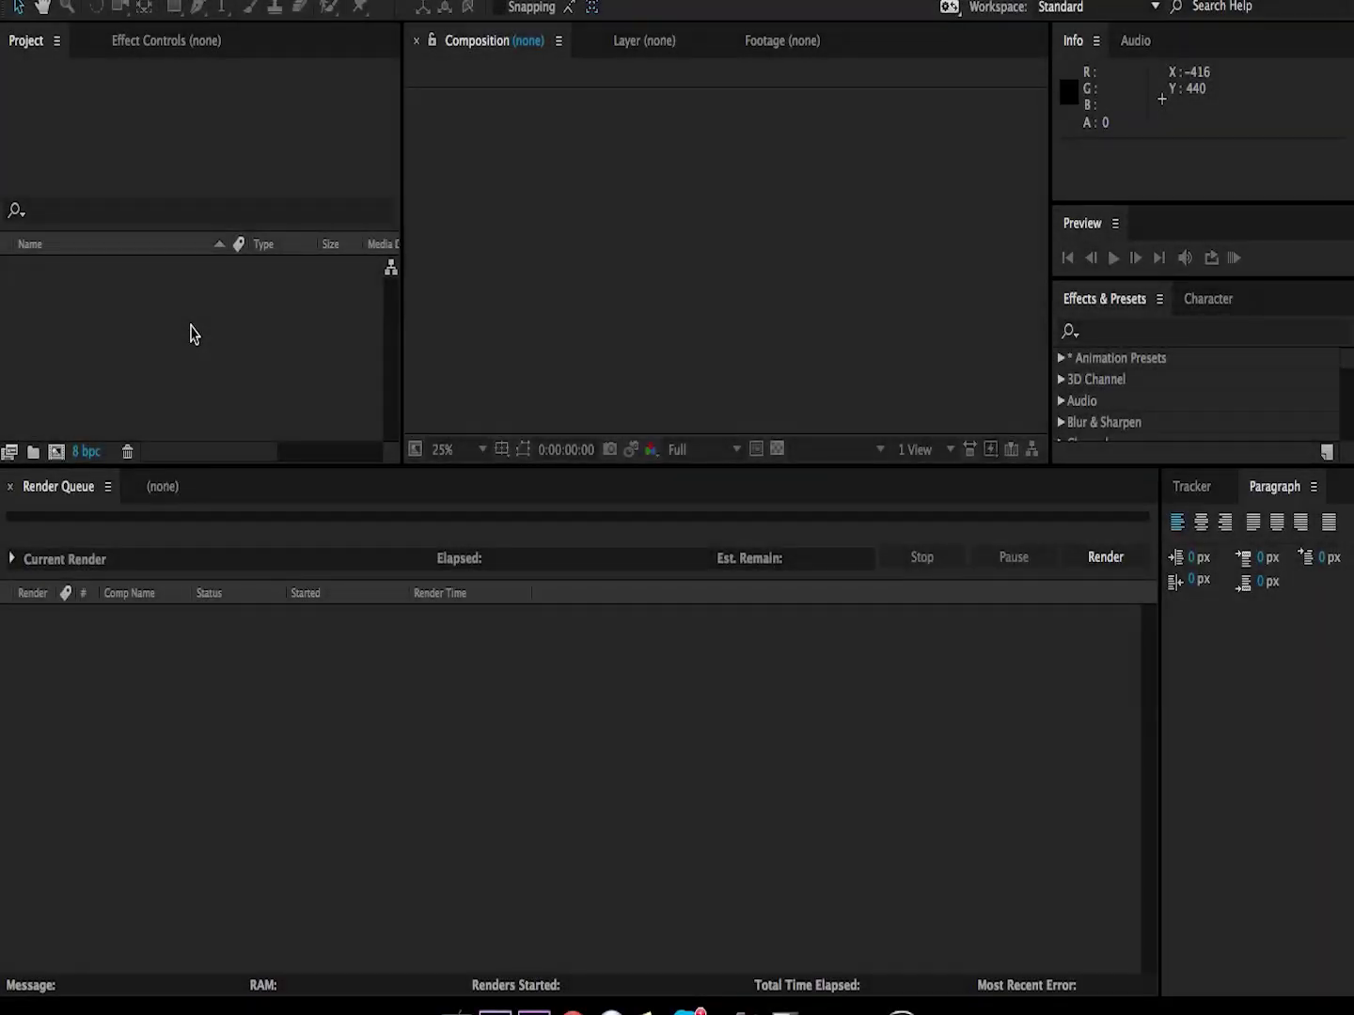
Open the Foootage folder of .MOV clips in Finder from the Dock.
click(454, 1010)
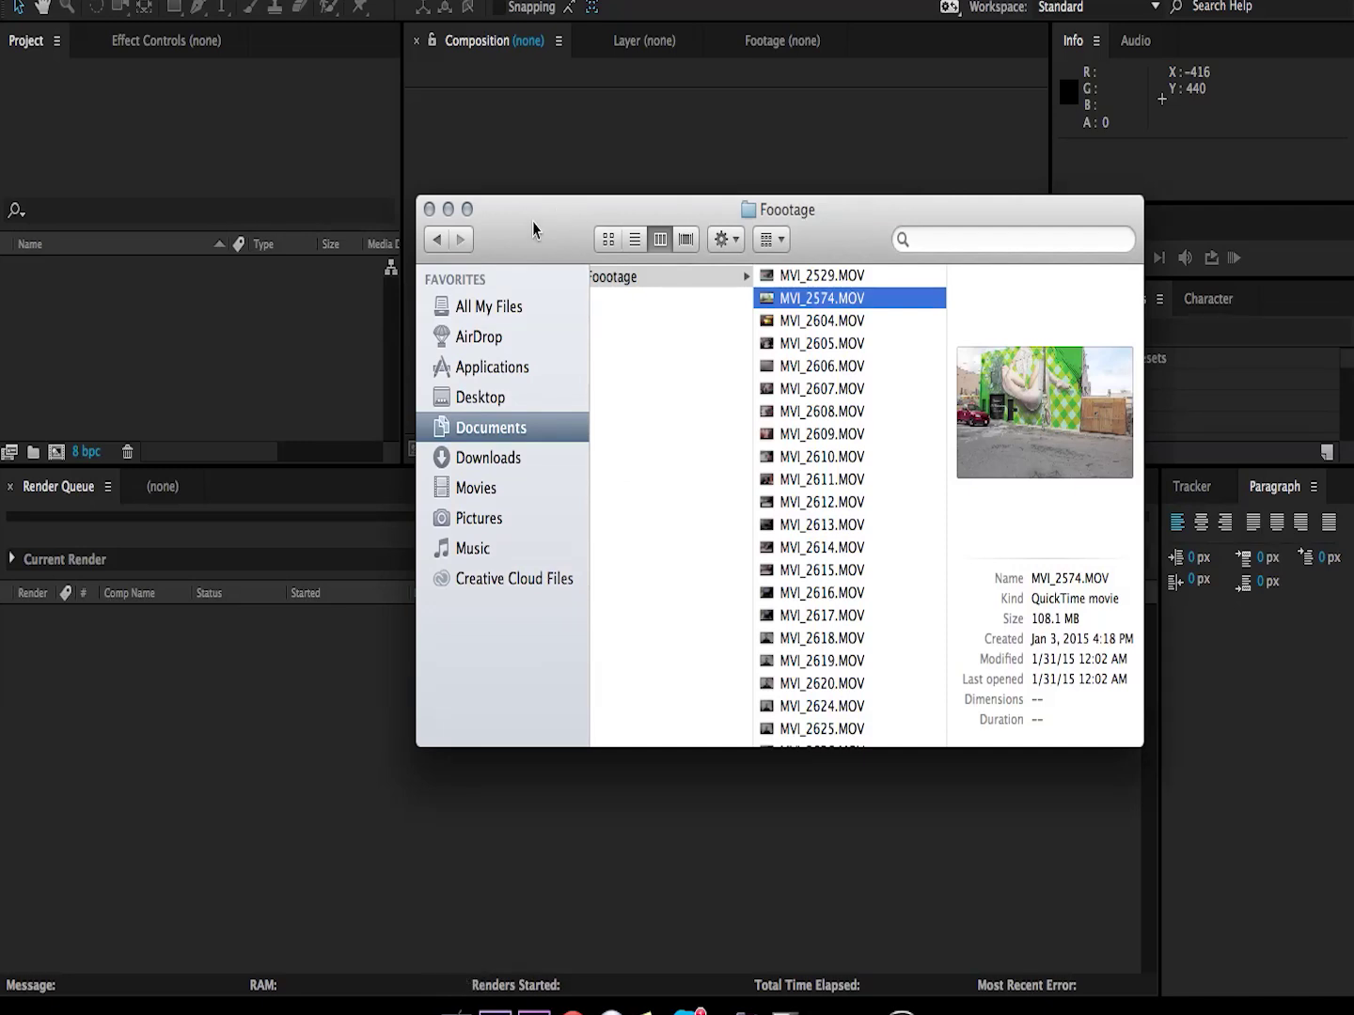
Quick Look MVI_2574.MOV with sound muted, then drag it into the After Effects Project panel.
drag(530, 233, 321, 156)
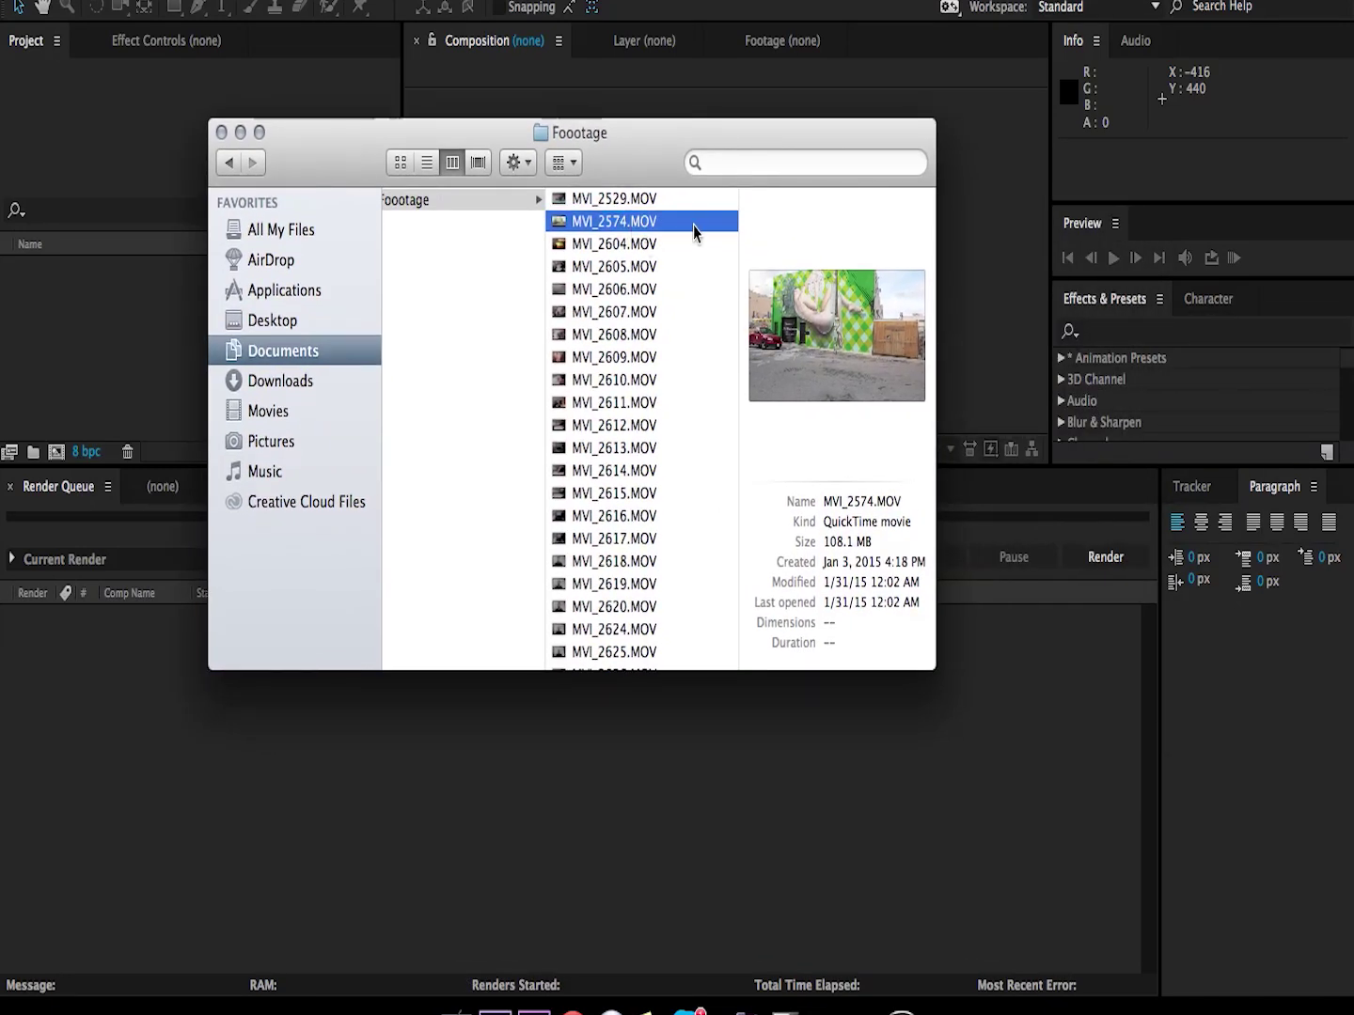
key(space)
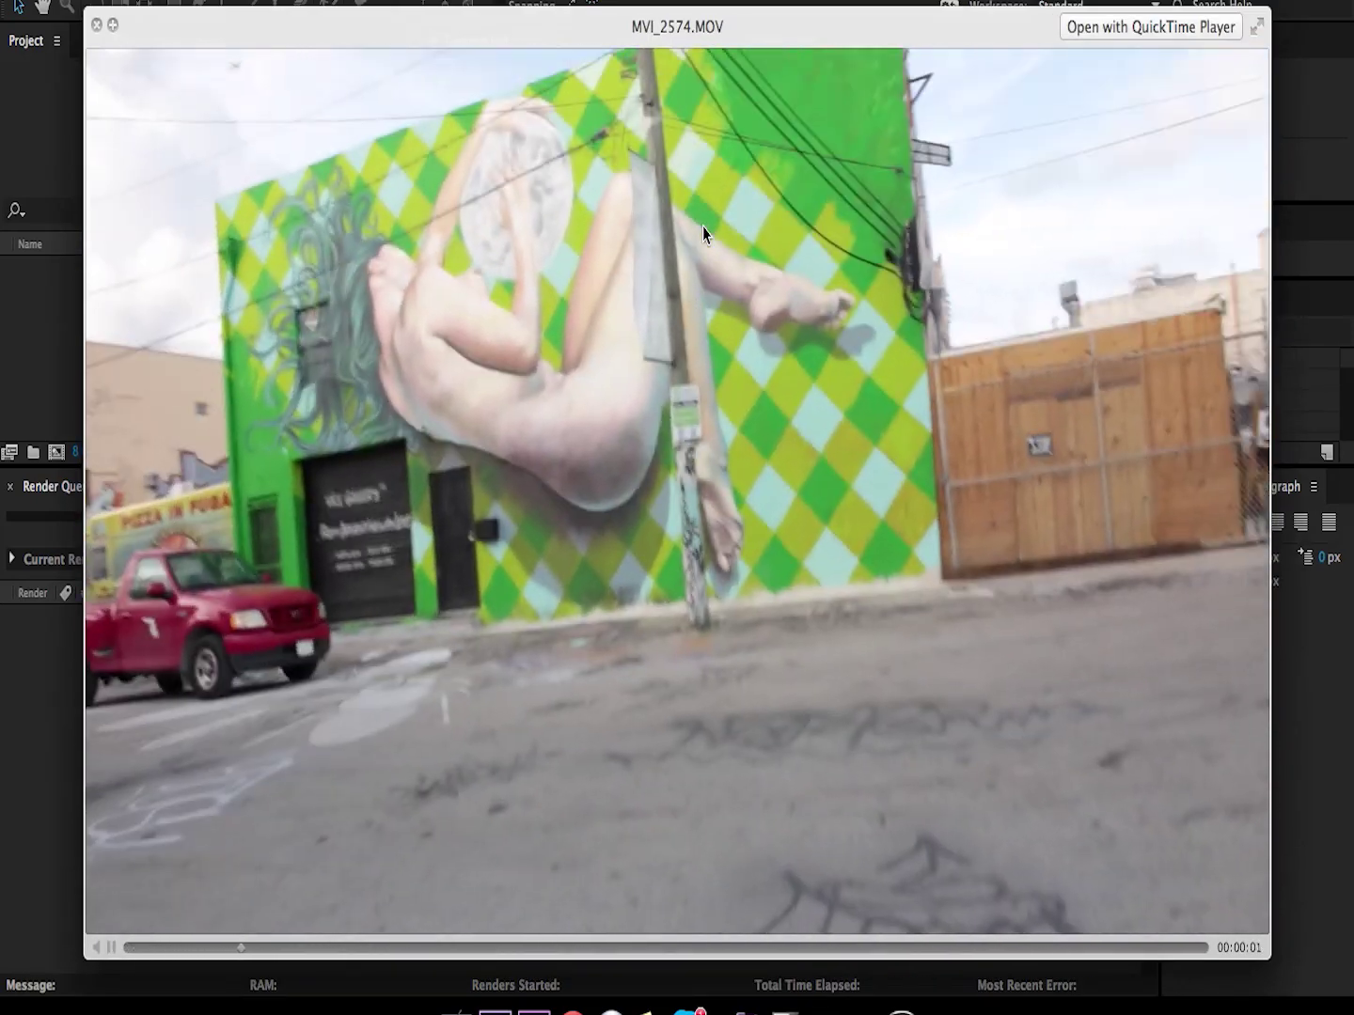
key(XF86AudioMute)
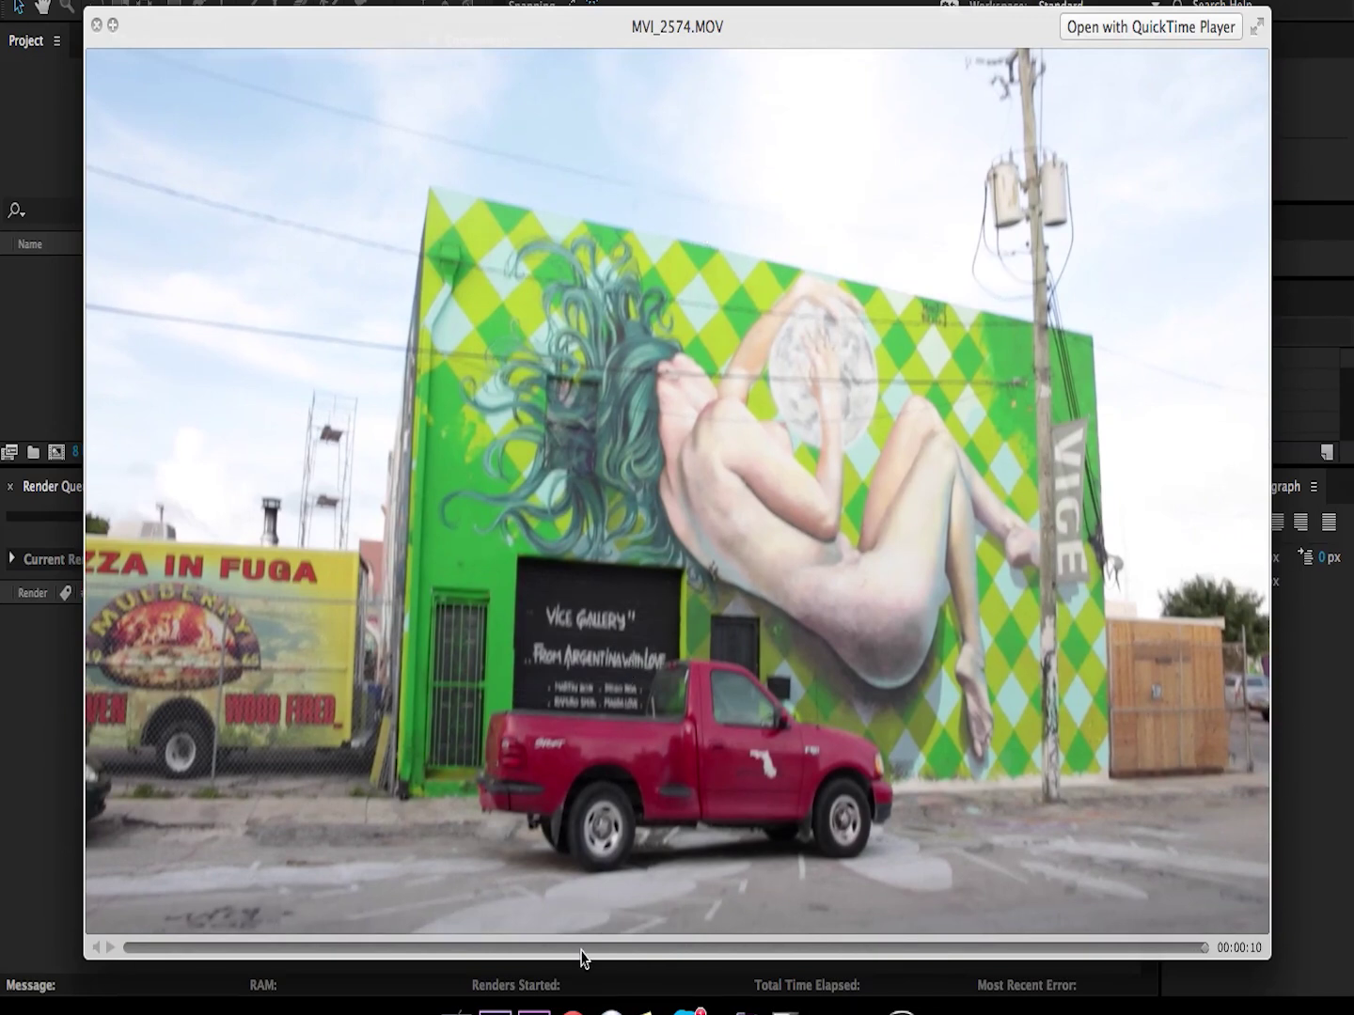
drag(583, 957, 1023, 949)
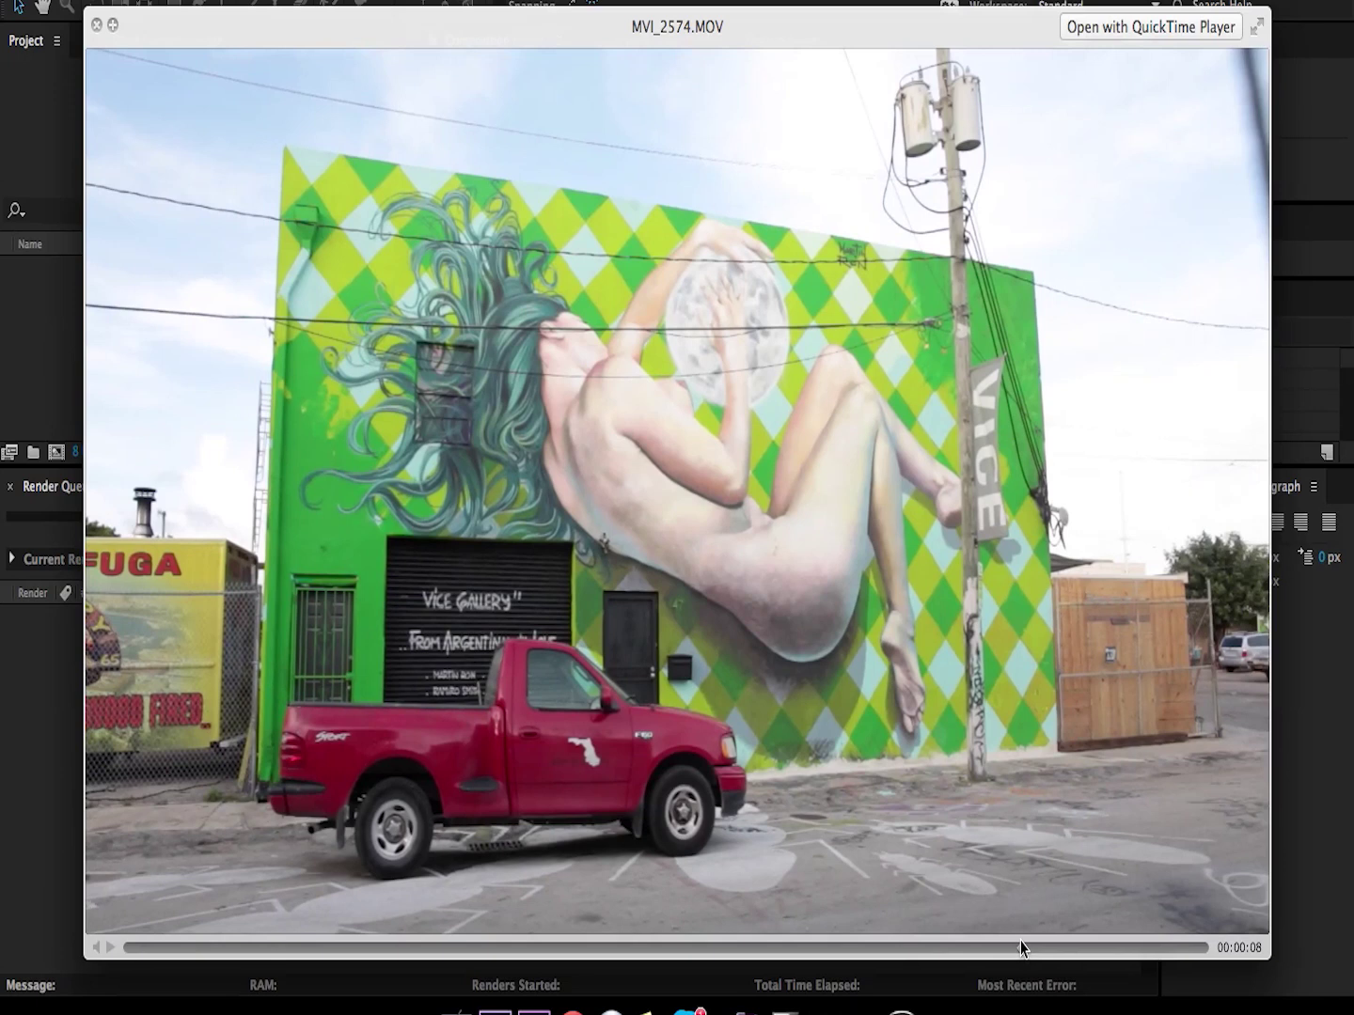
key(space)
drag(604, 226, 56, 140)
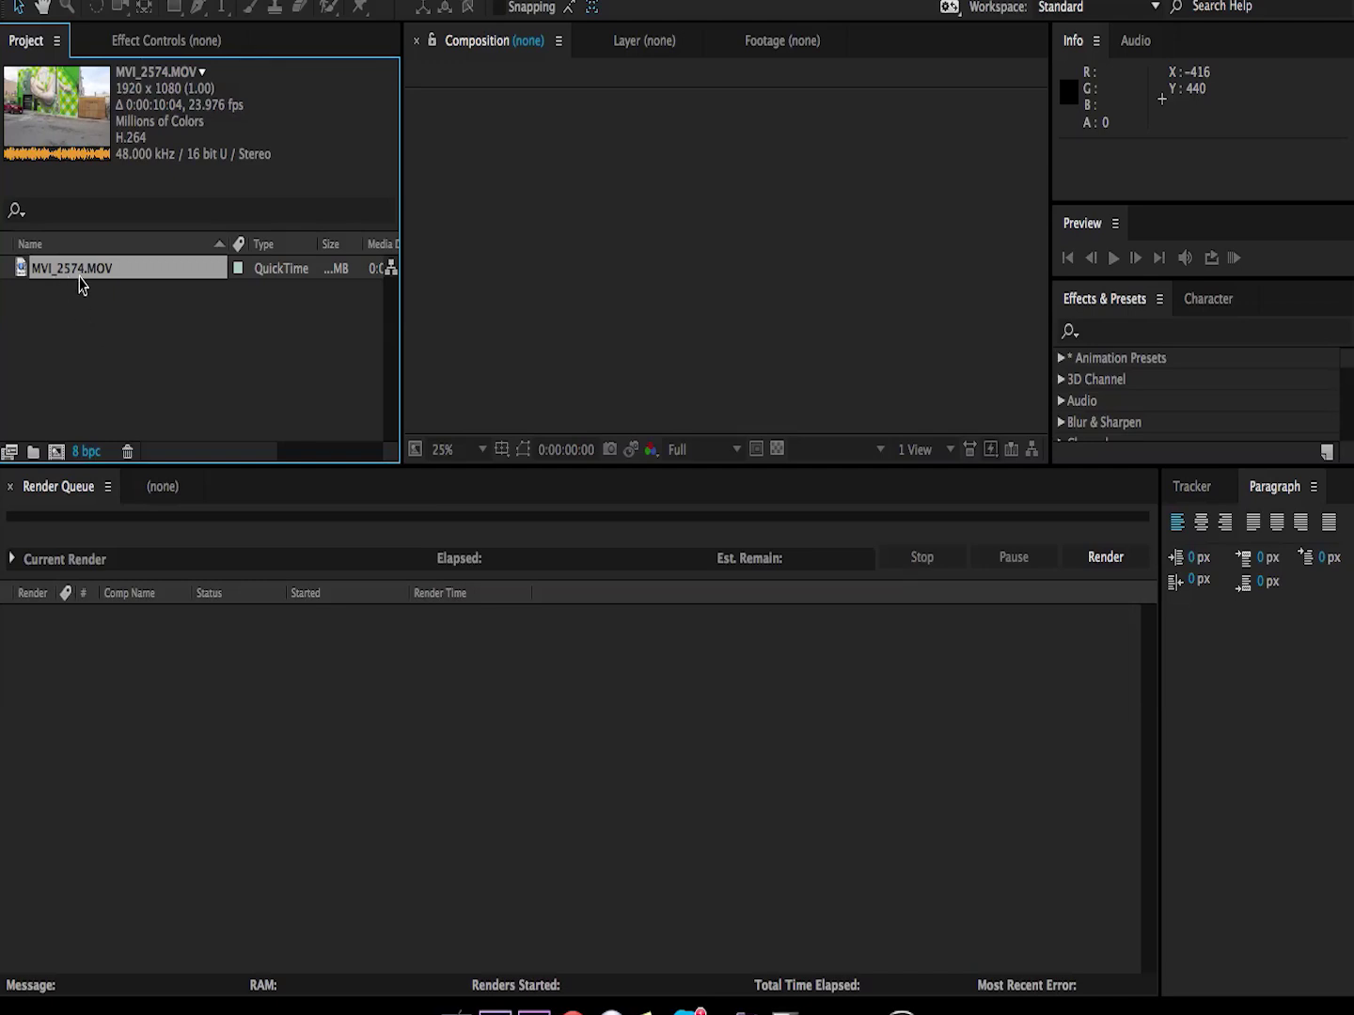
Create the MVI_2574 composition from the footage and set the clip's In point at the current frame.
drag(65, 274, 57, 456)
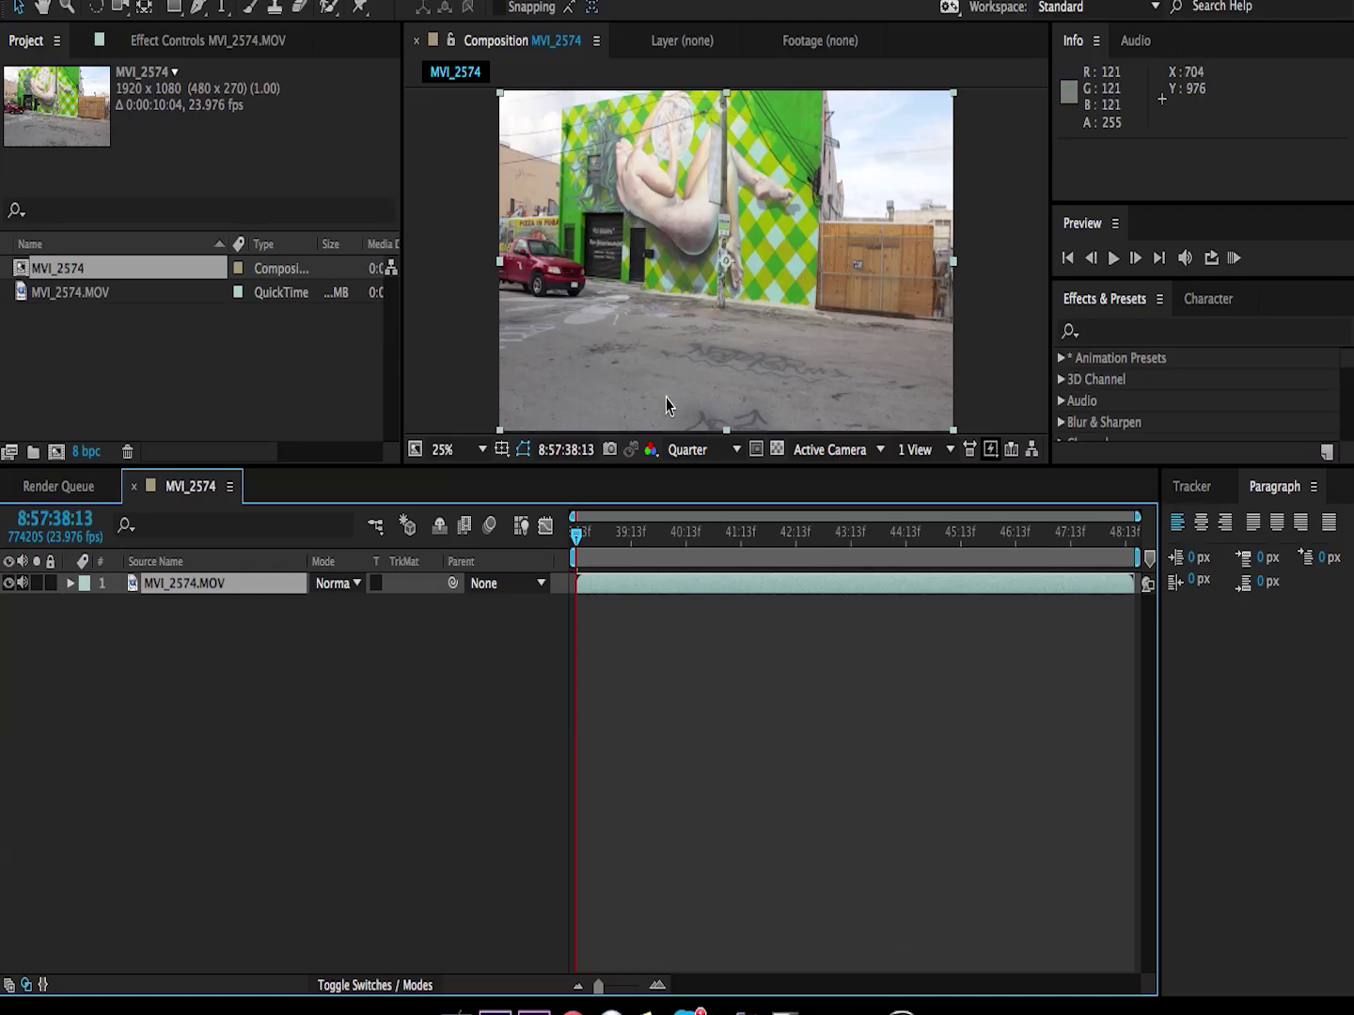
drag(578, 532, 807, 594)
double_click(806, 594)
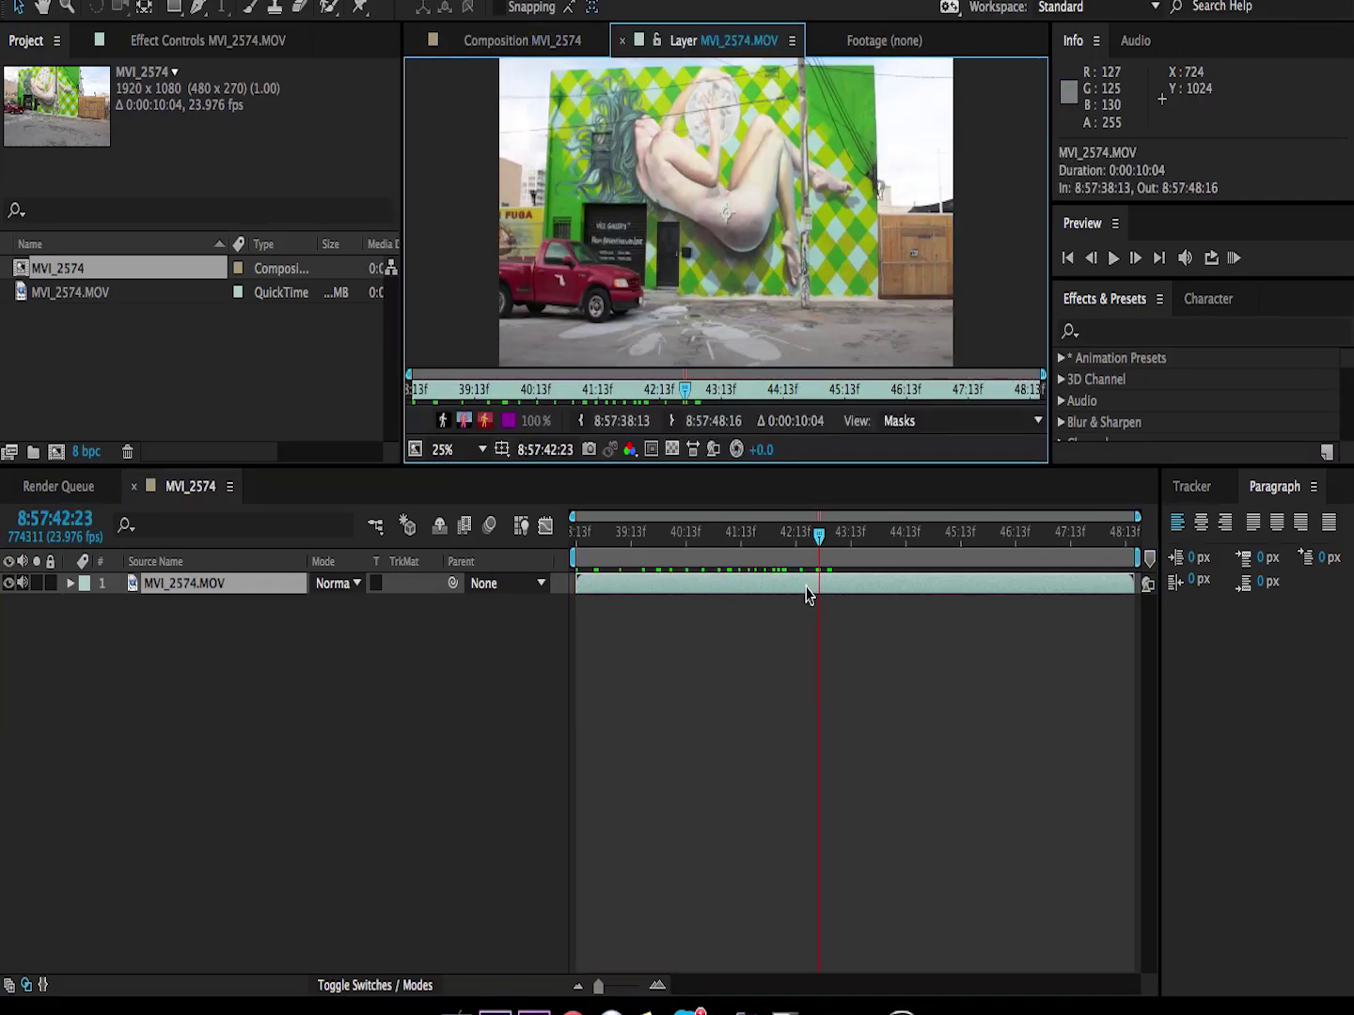
click(580, 430)
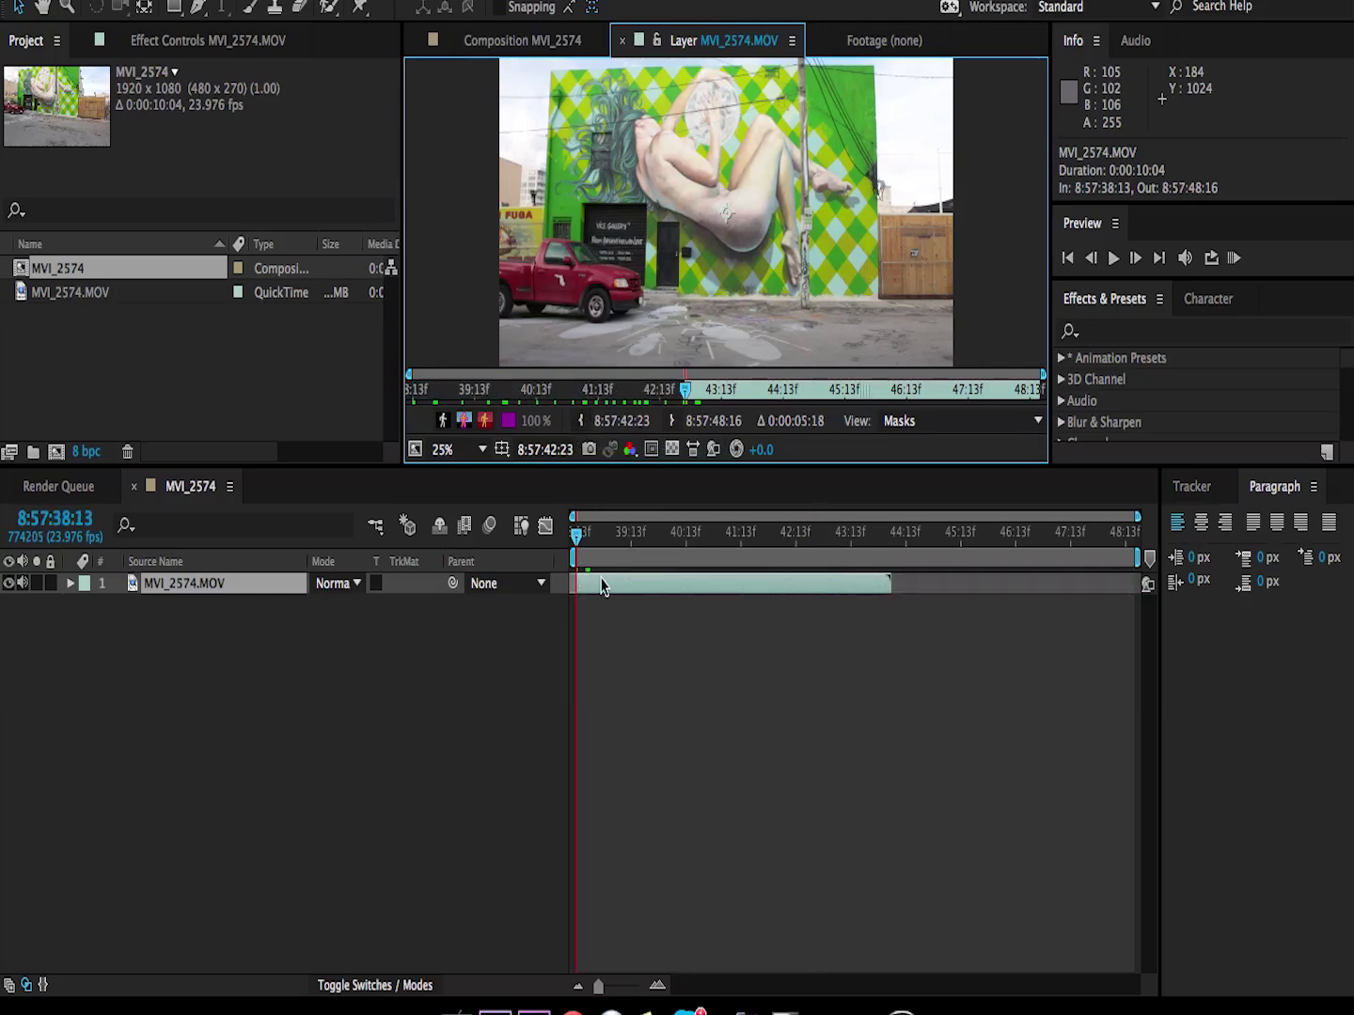
Shorten the work area and trim the composition to it for a 0:00:05:10 duration.
drag(792, 538, 899, 544)
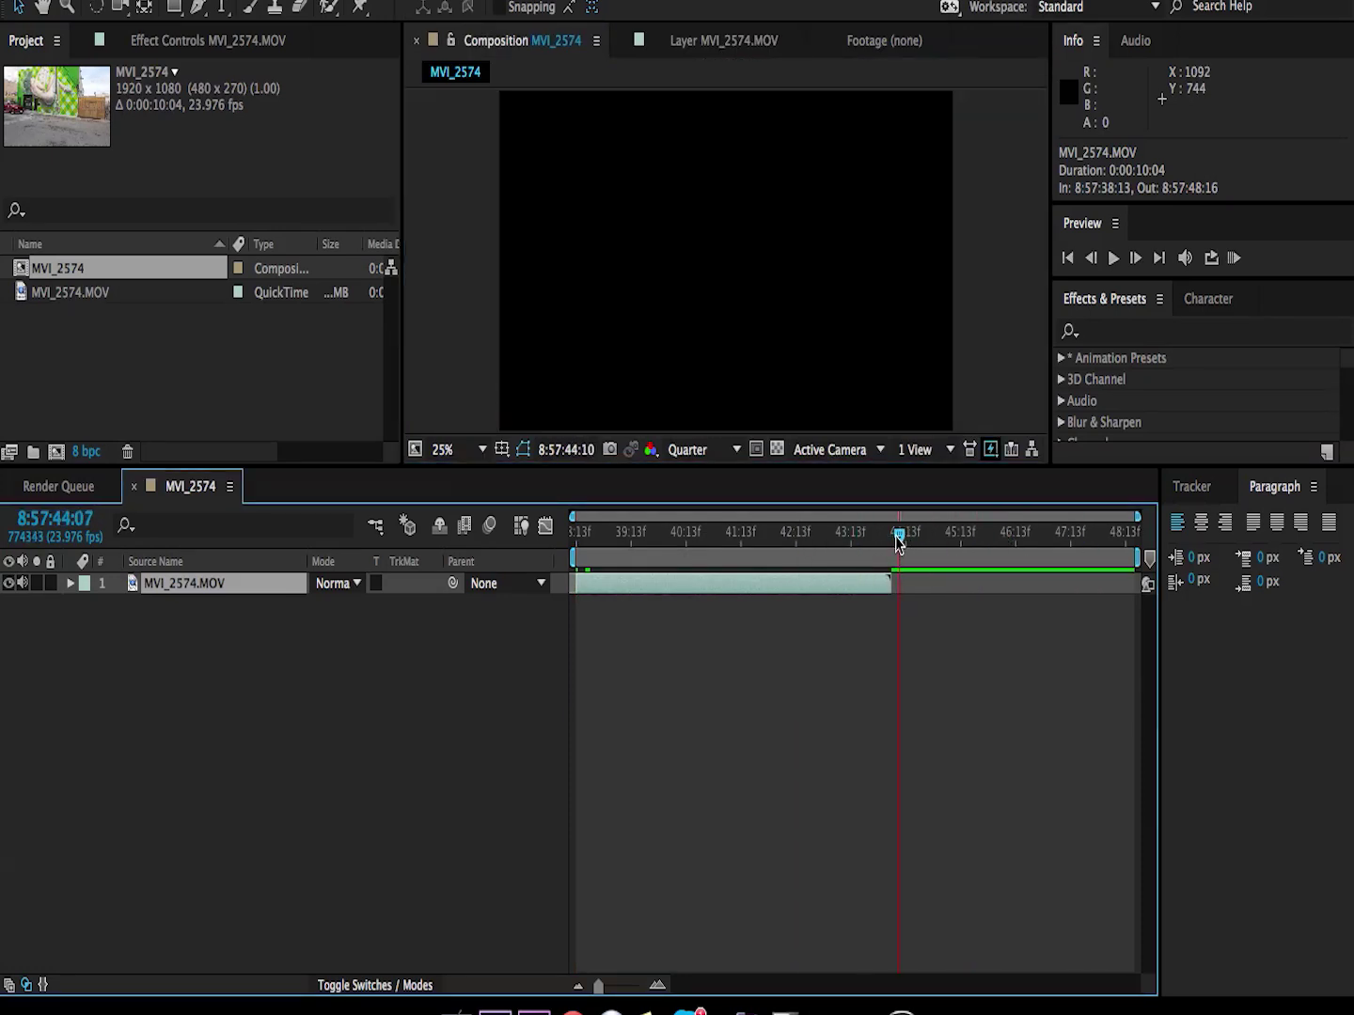
drag(1139, 562, 879, 565)
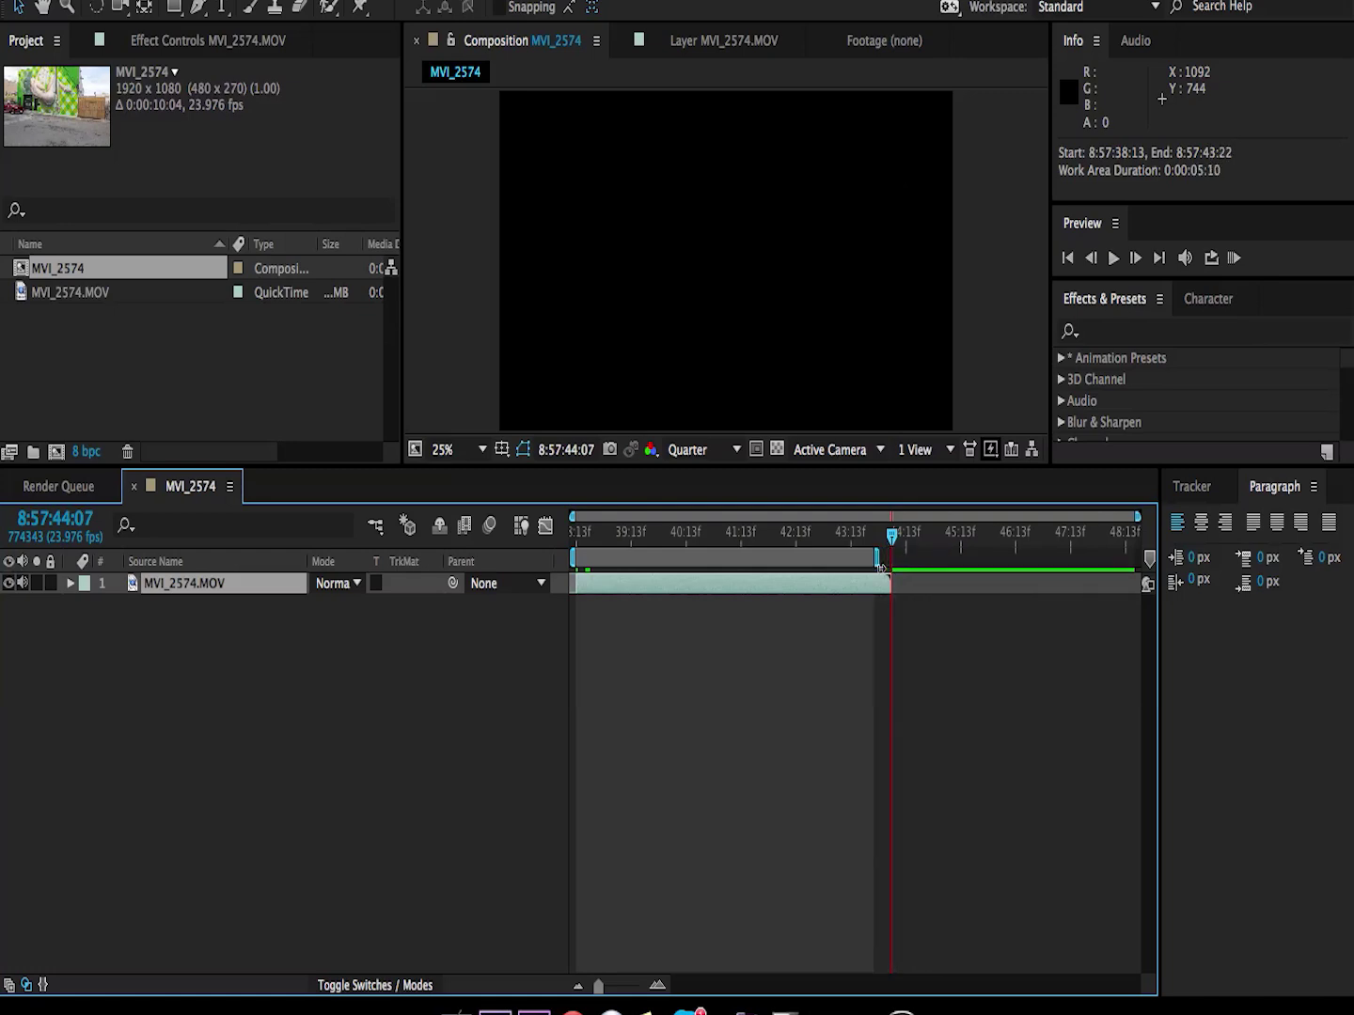
right_click(815, 553)
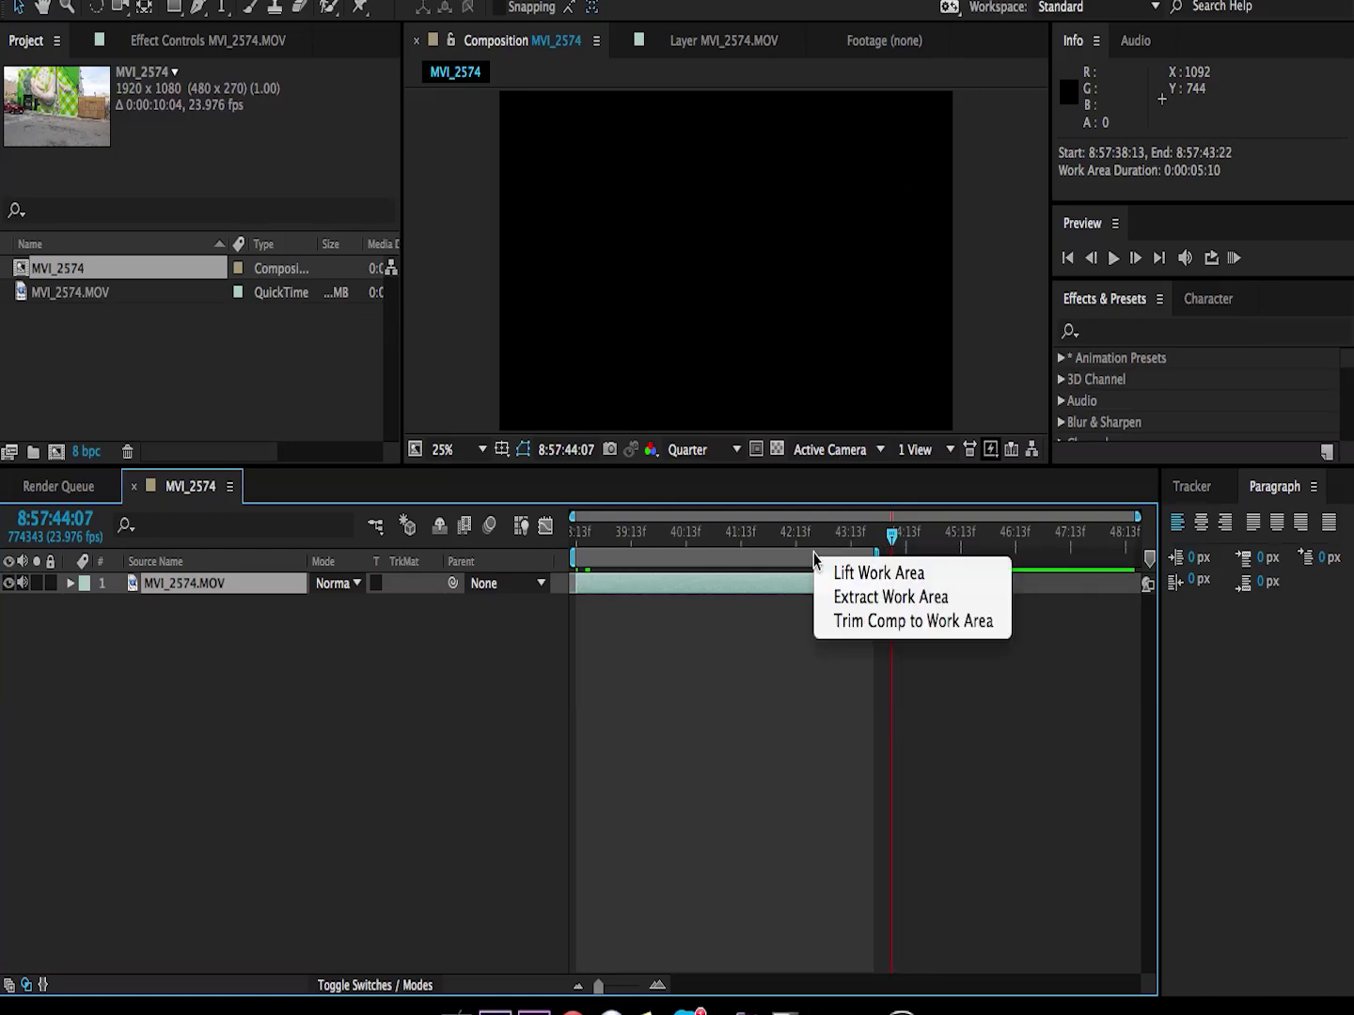
click(848, 622)
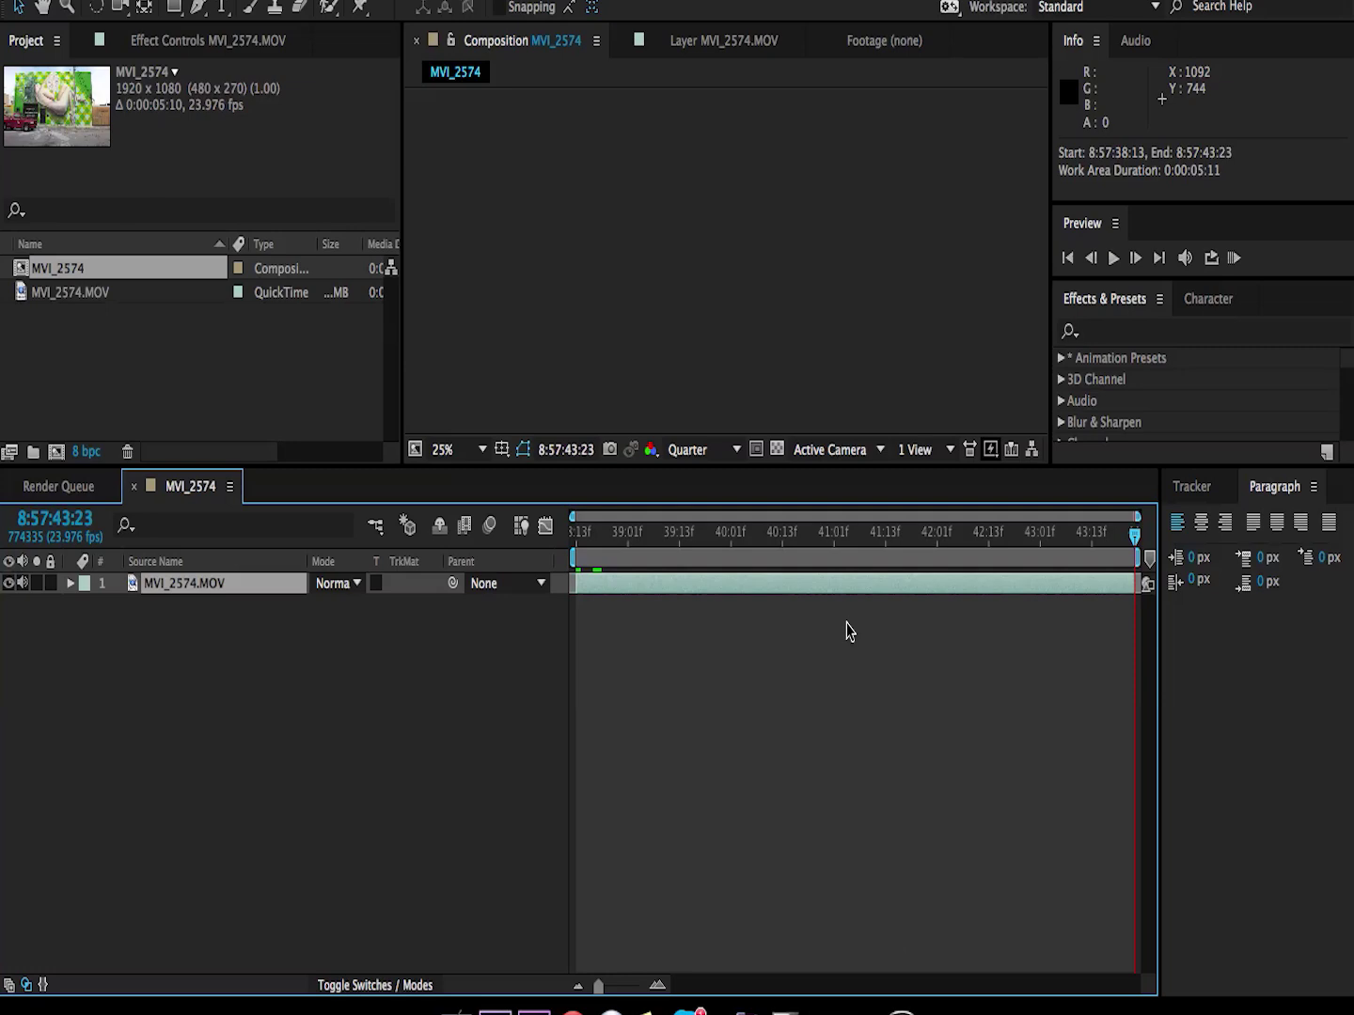
drag(622, 546, 859, 538)
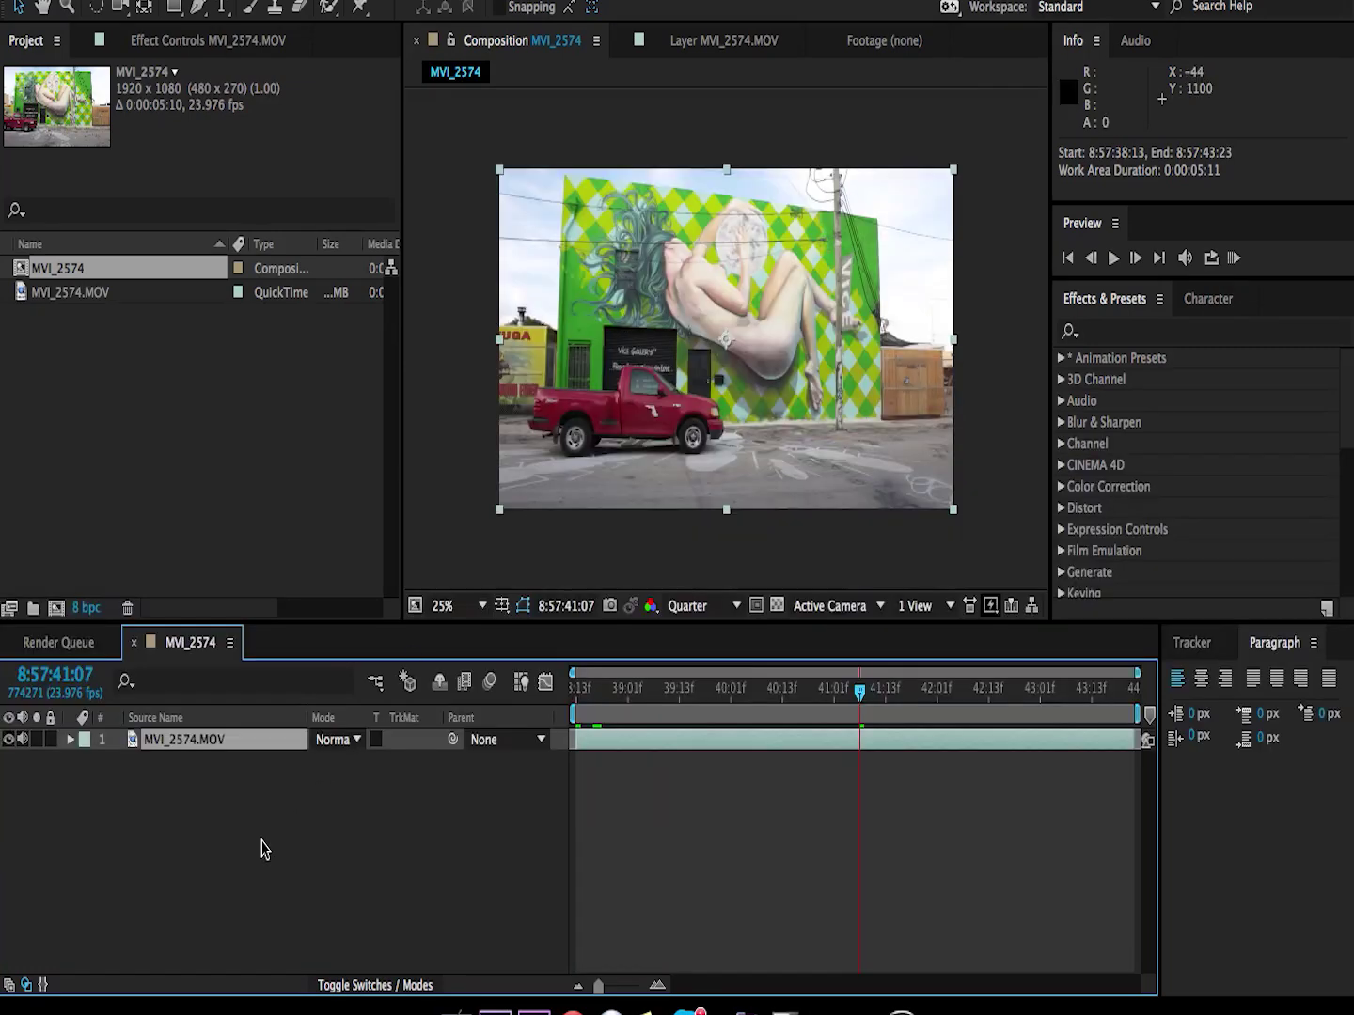
key(Home)
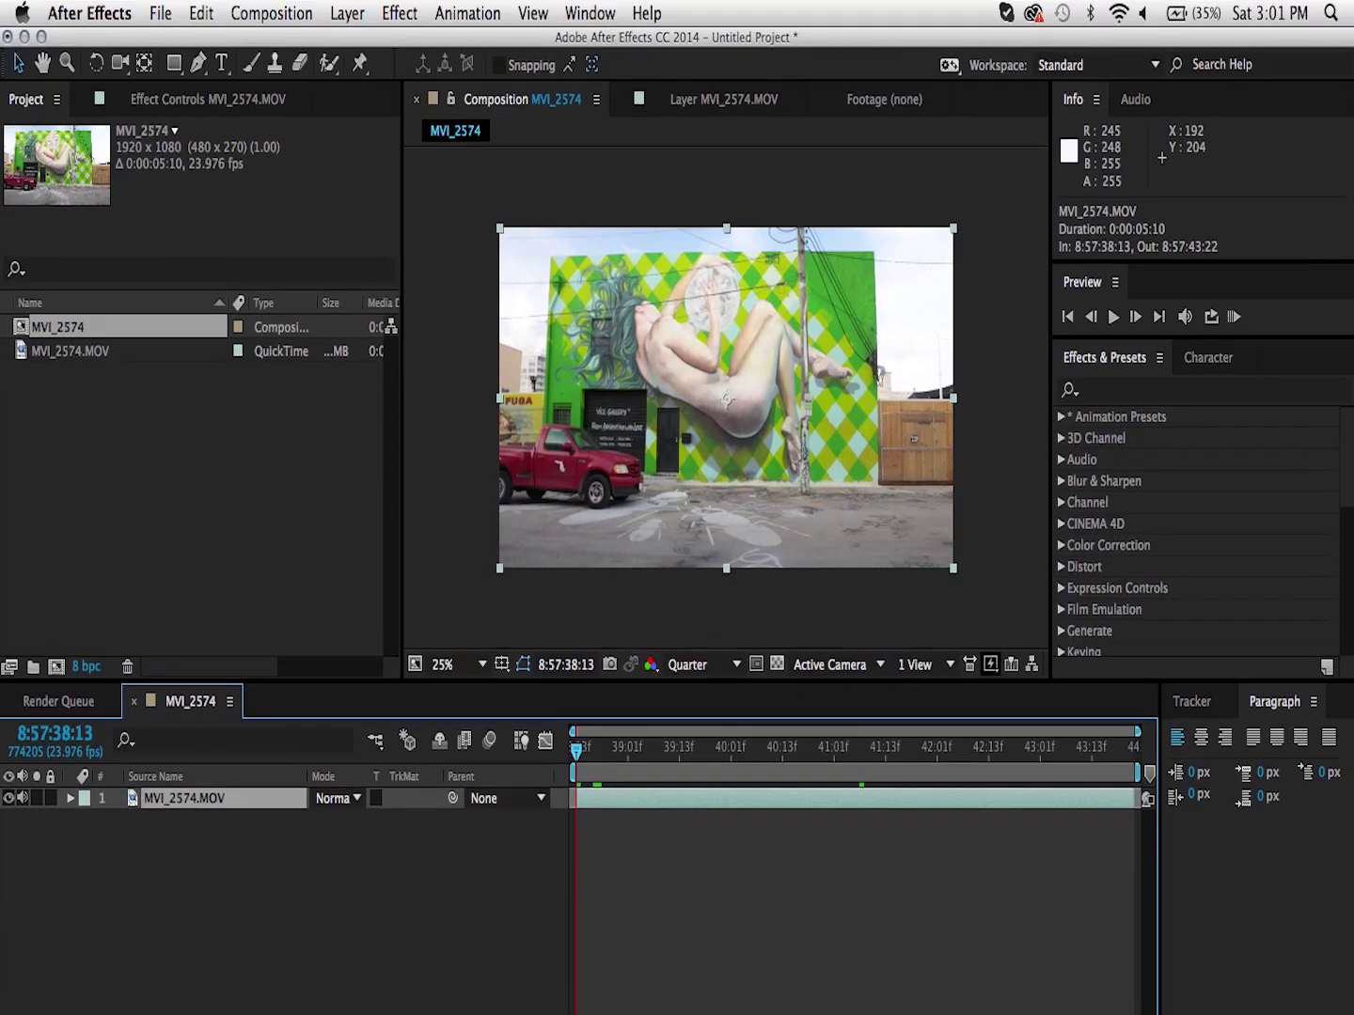
Apply Animation > Track Camera to MVI_2574.MOV and let it solve to 0.88-pixel average error.
click(466, 14)
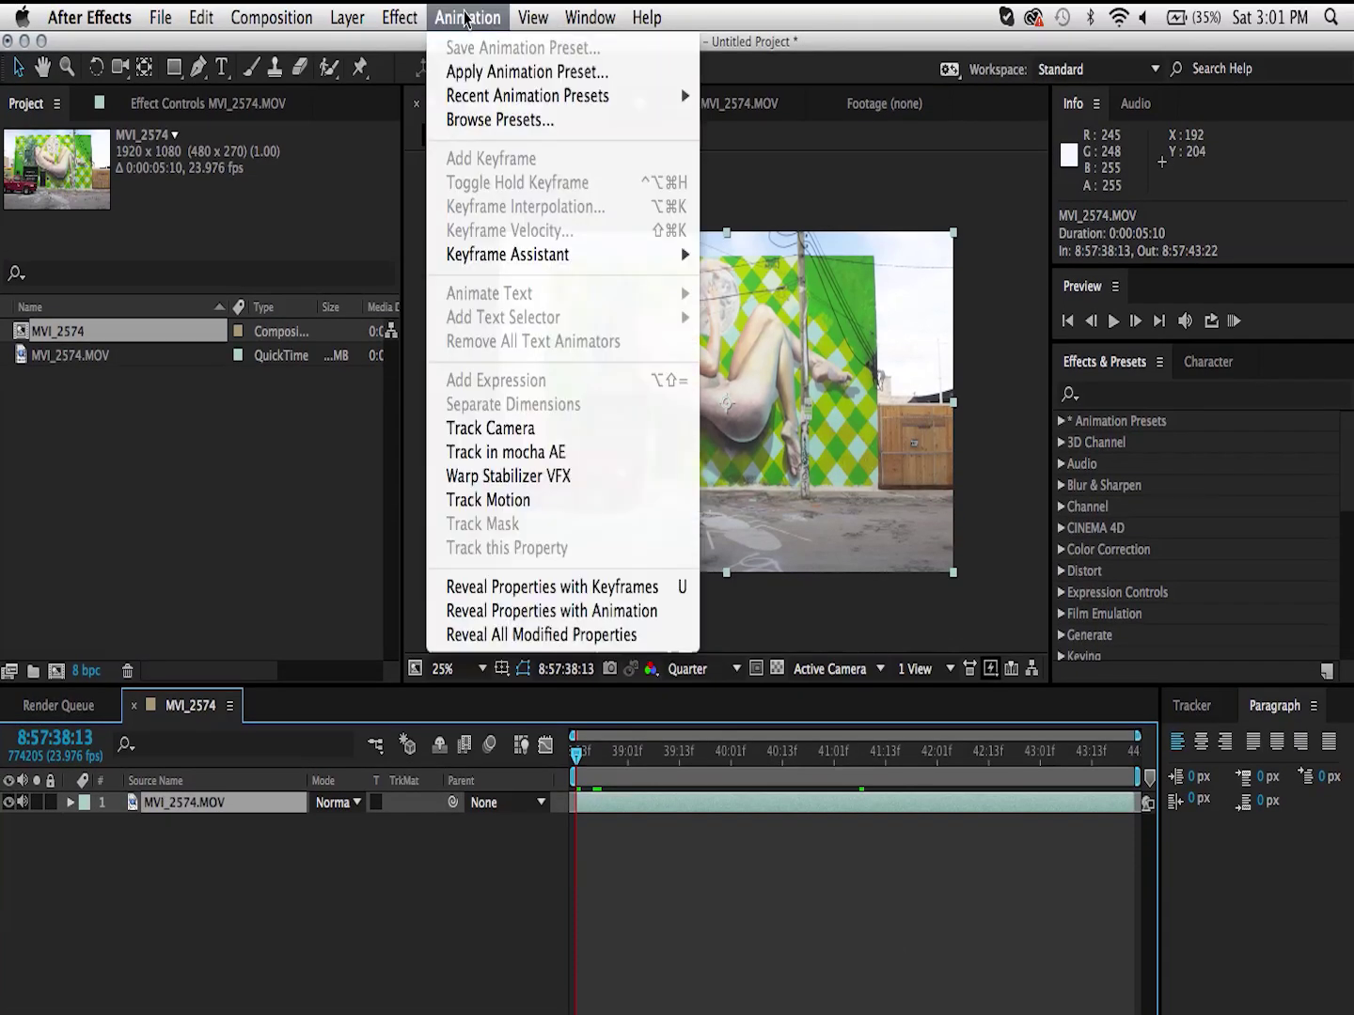
click(496, 427)
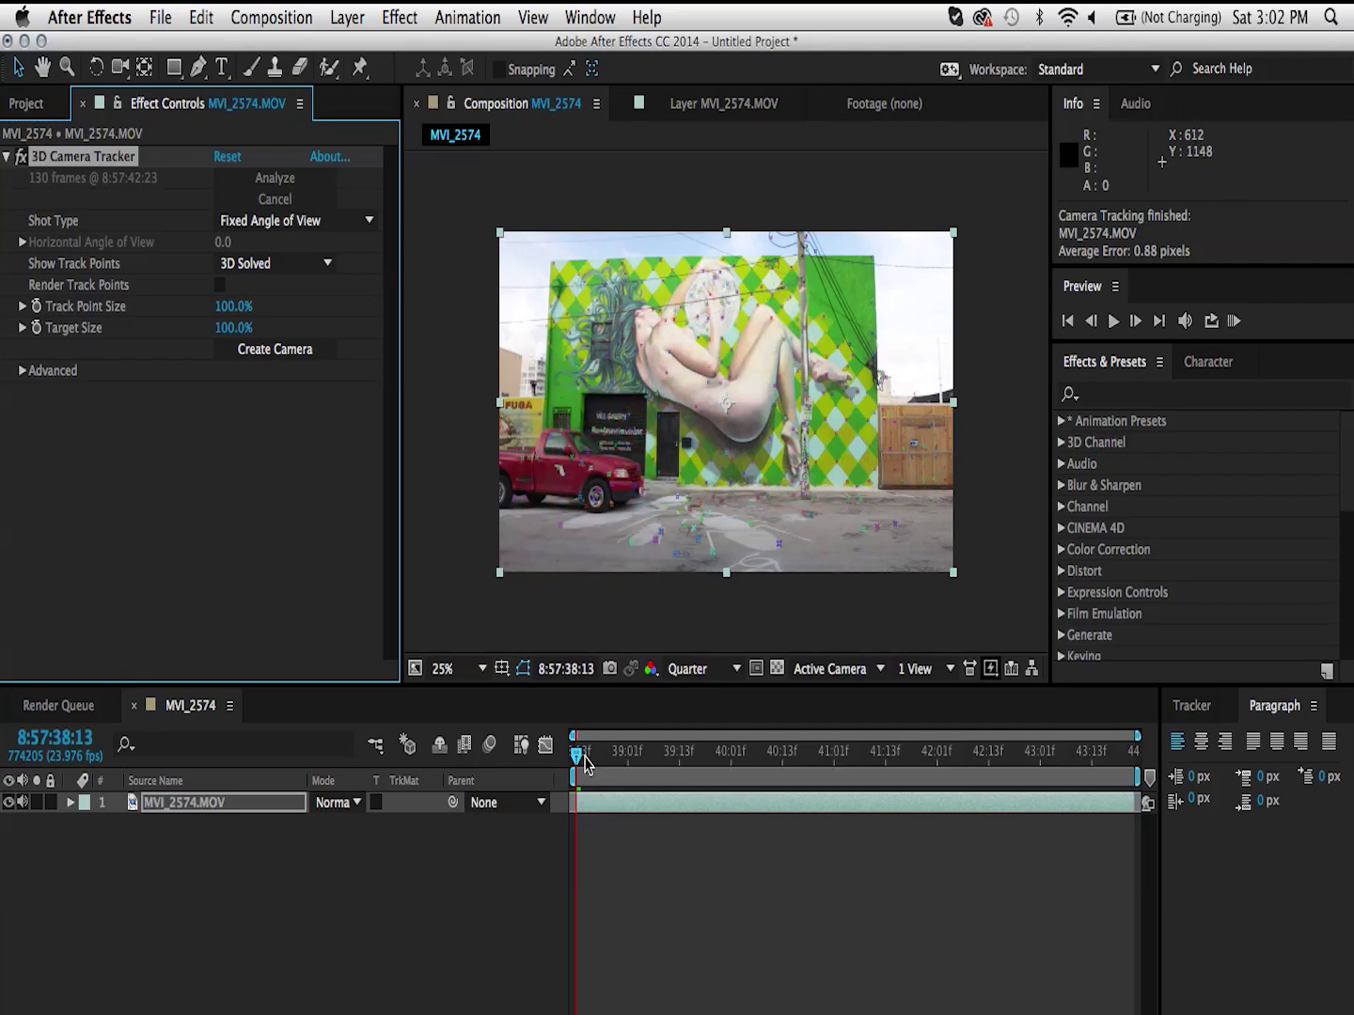
drag(584, 762, 906, 761)
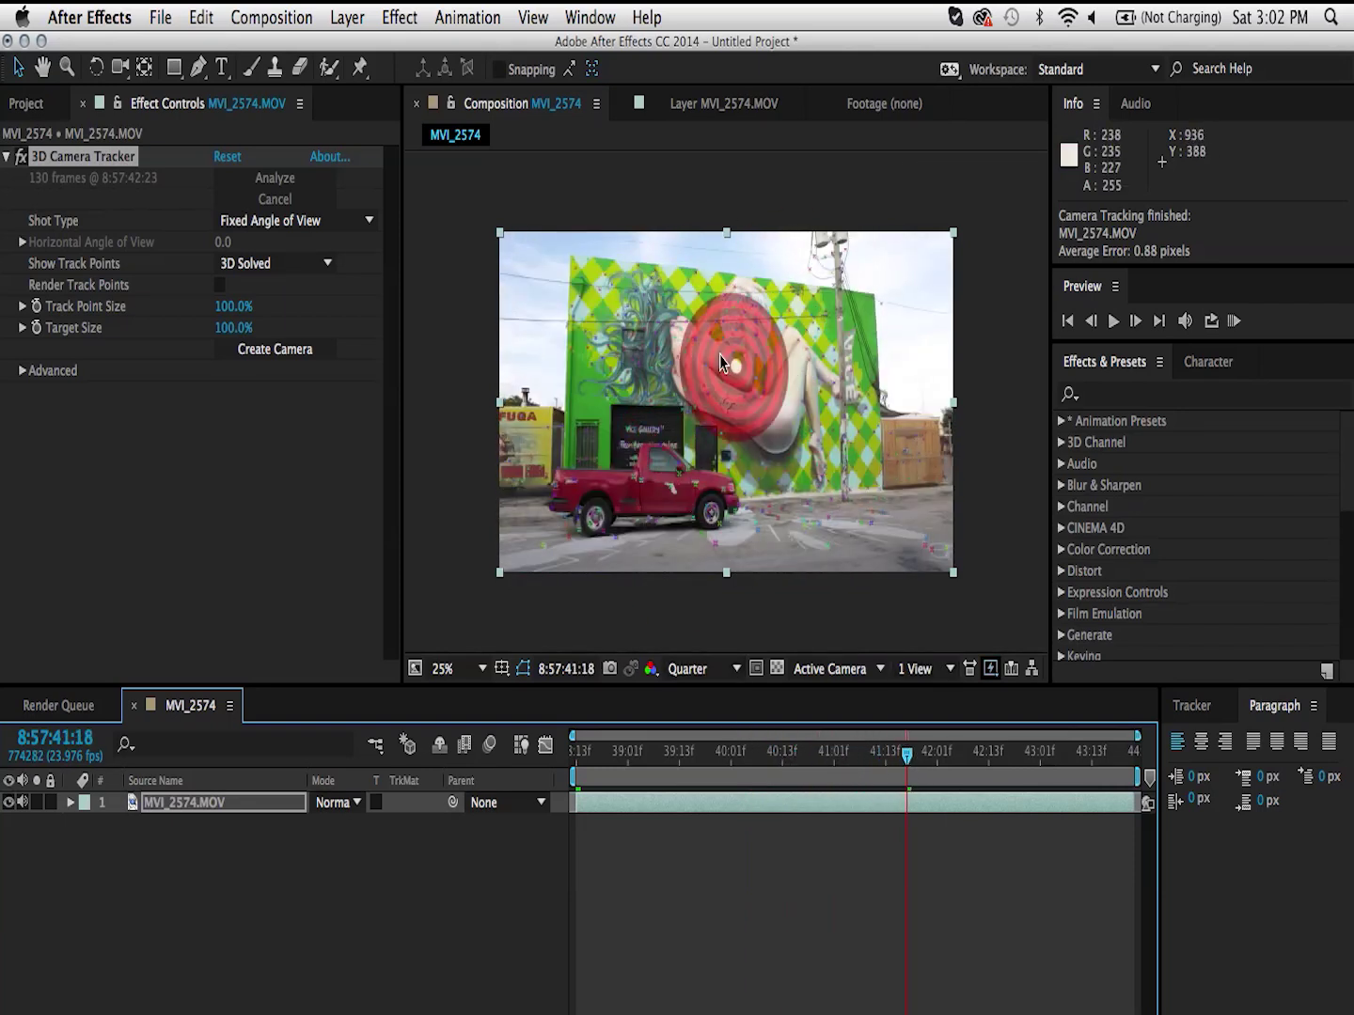
Return to the first frame and twirl open Target Size and Advanced in Effect Controls.
drag(627, 764, 564, 763)
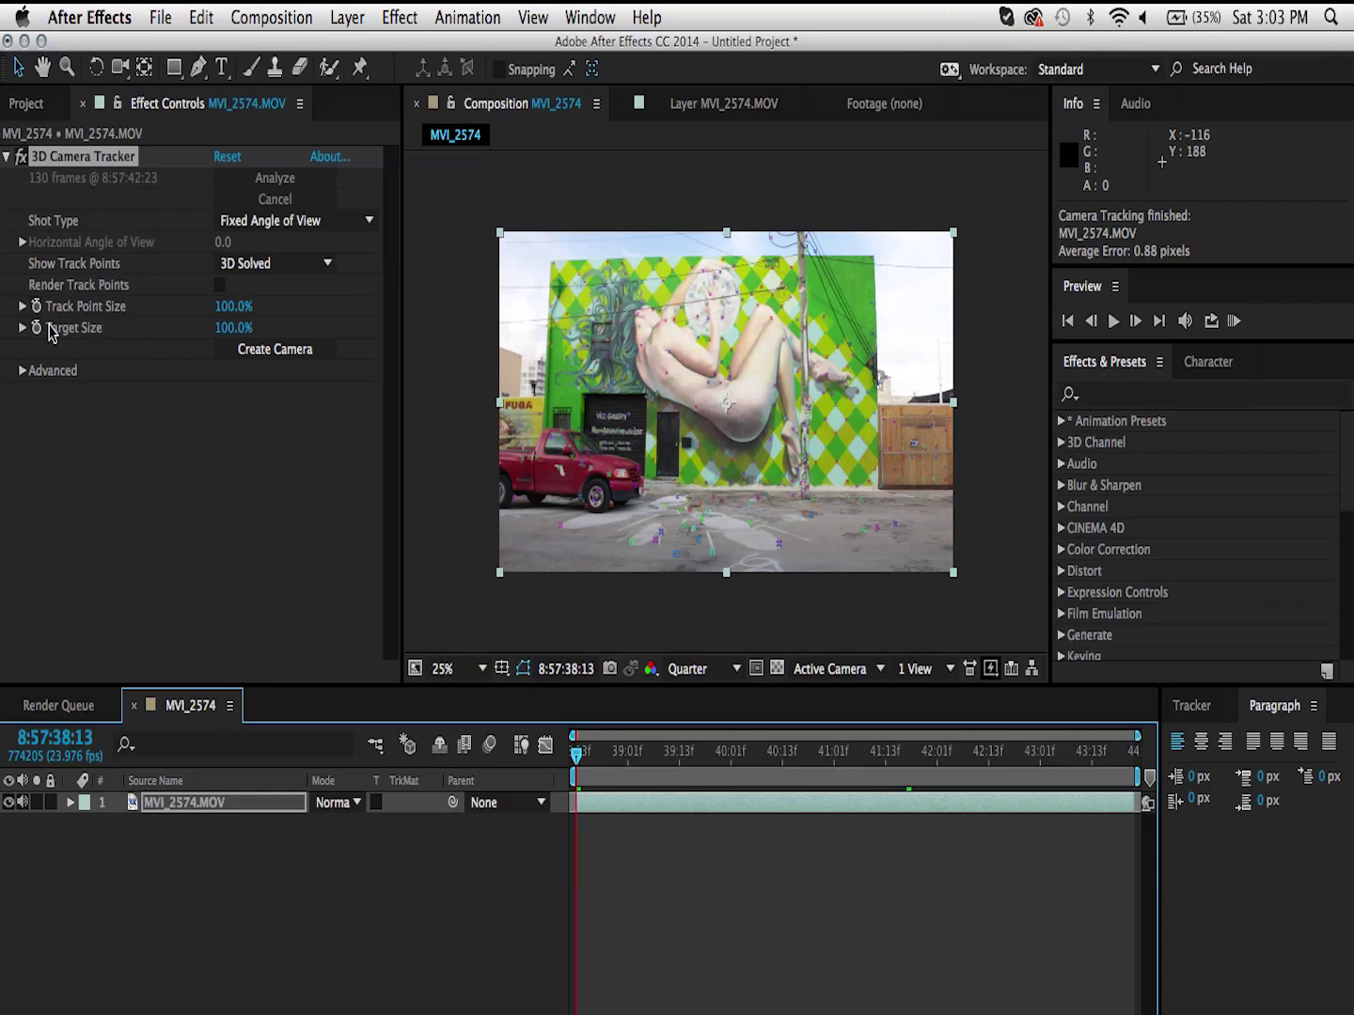
click(141, 370)
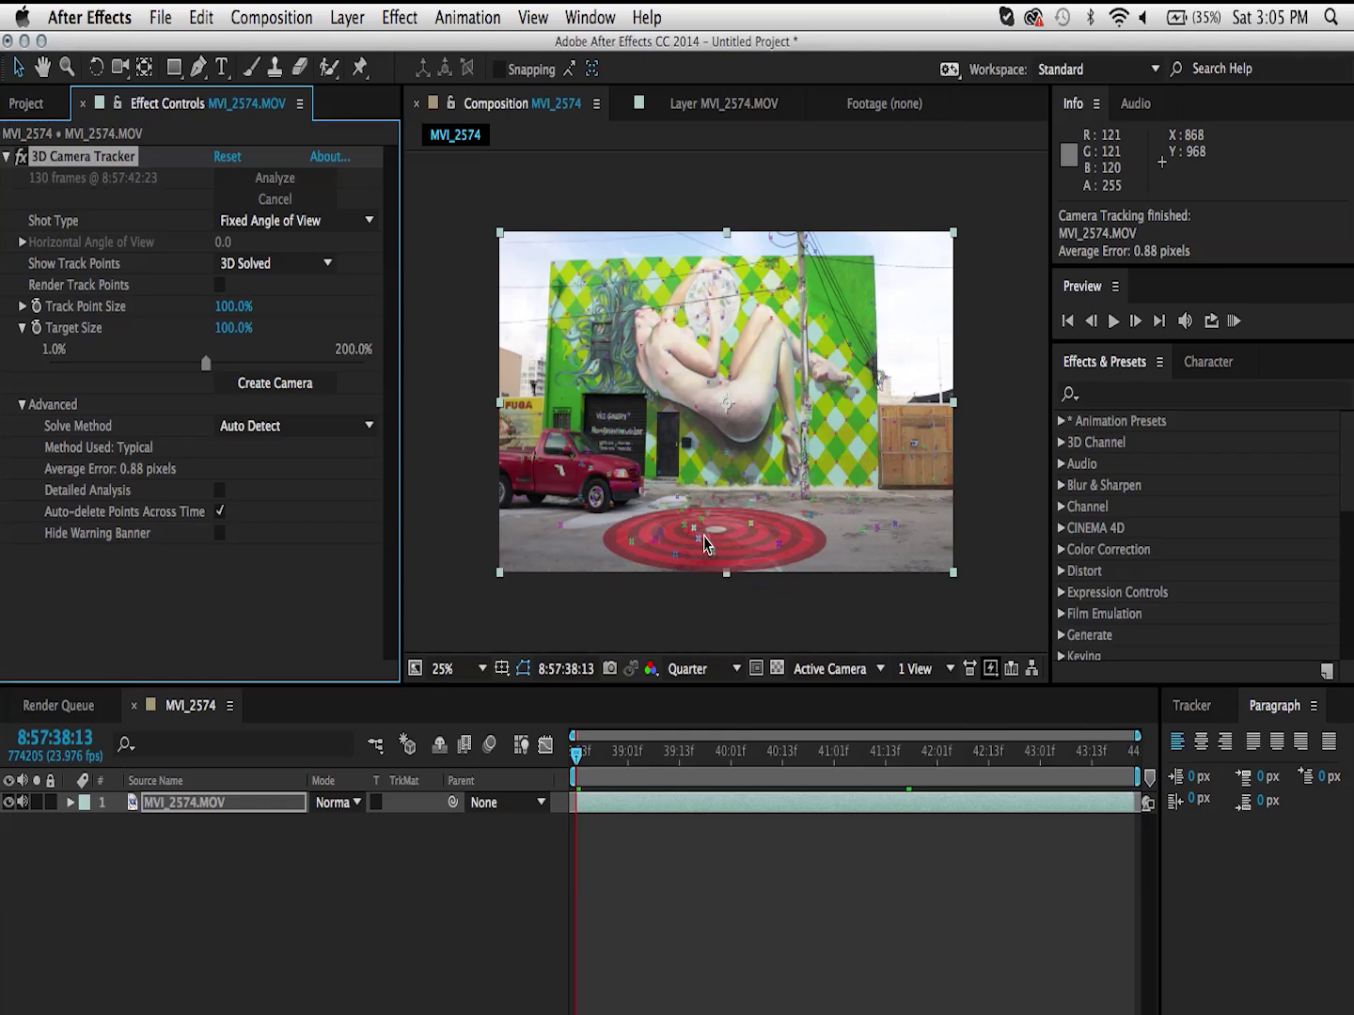
Select track points on the street's red circle and create Track Solid 1 with a 3D Tracker Camera.
click(706, 543)
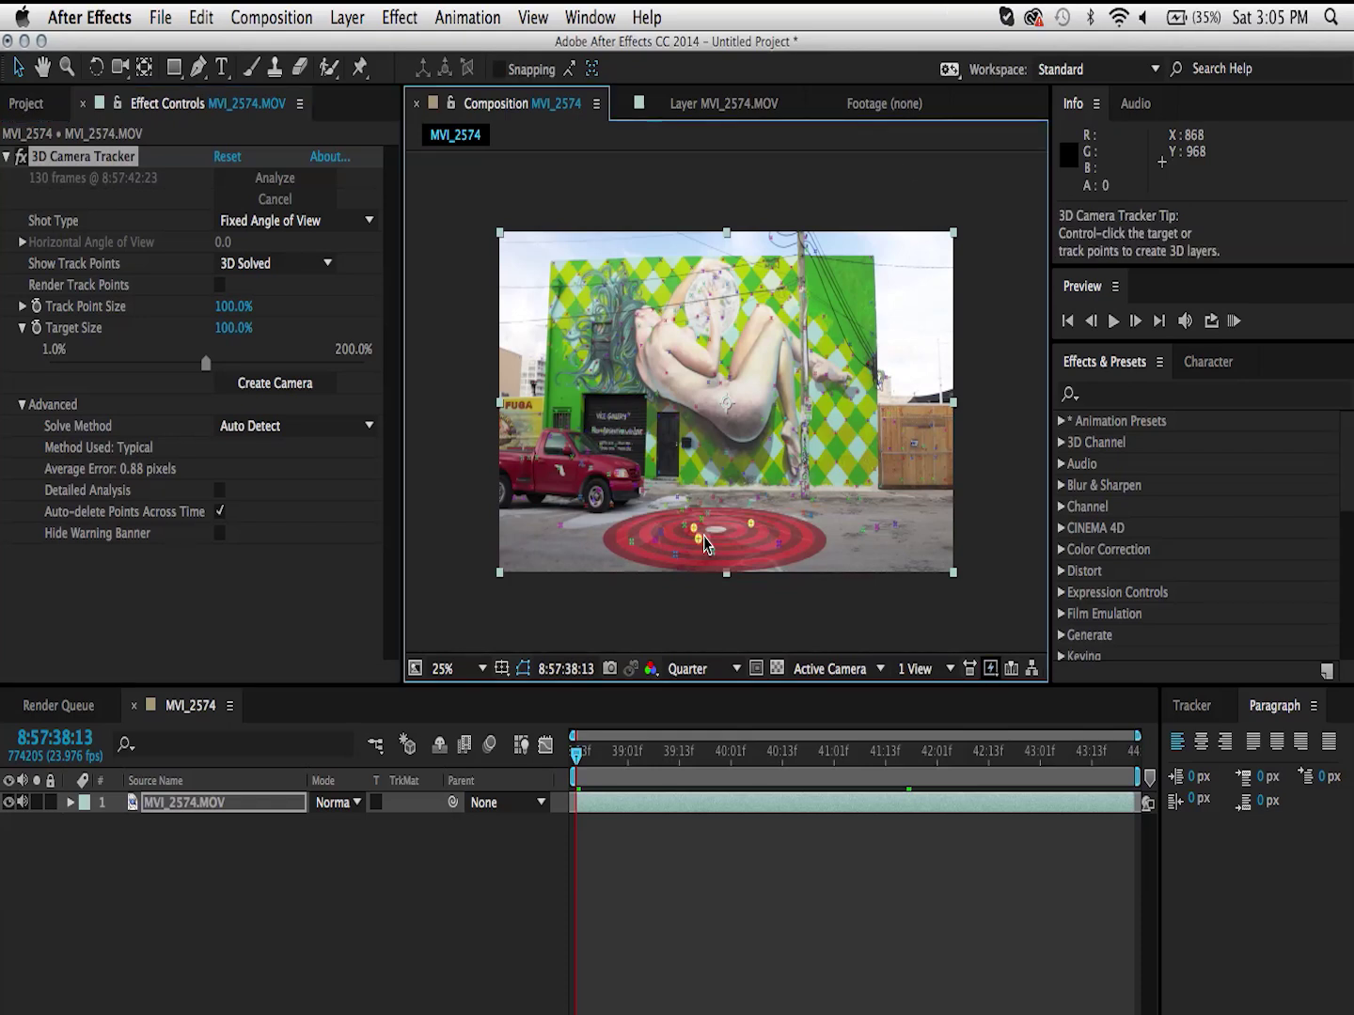
right_click(704, 542)
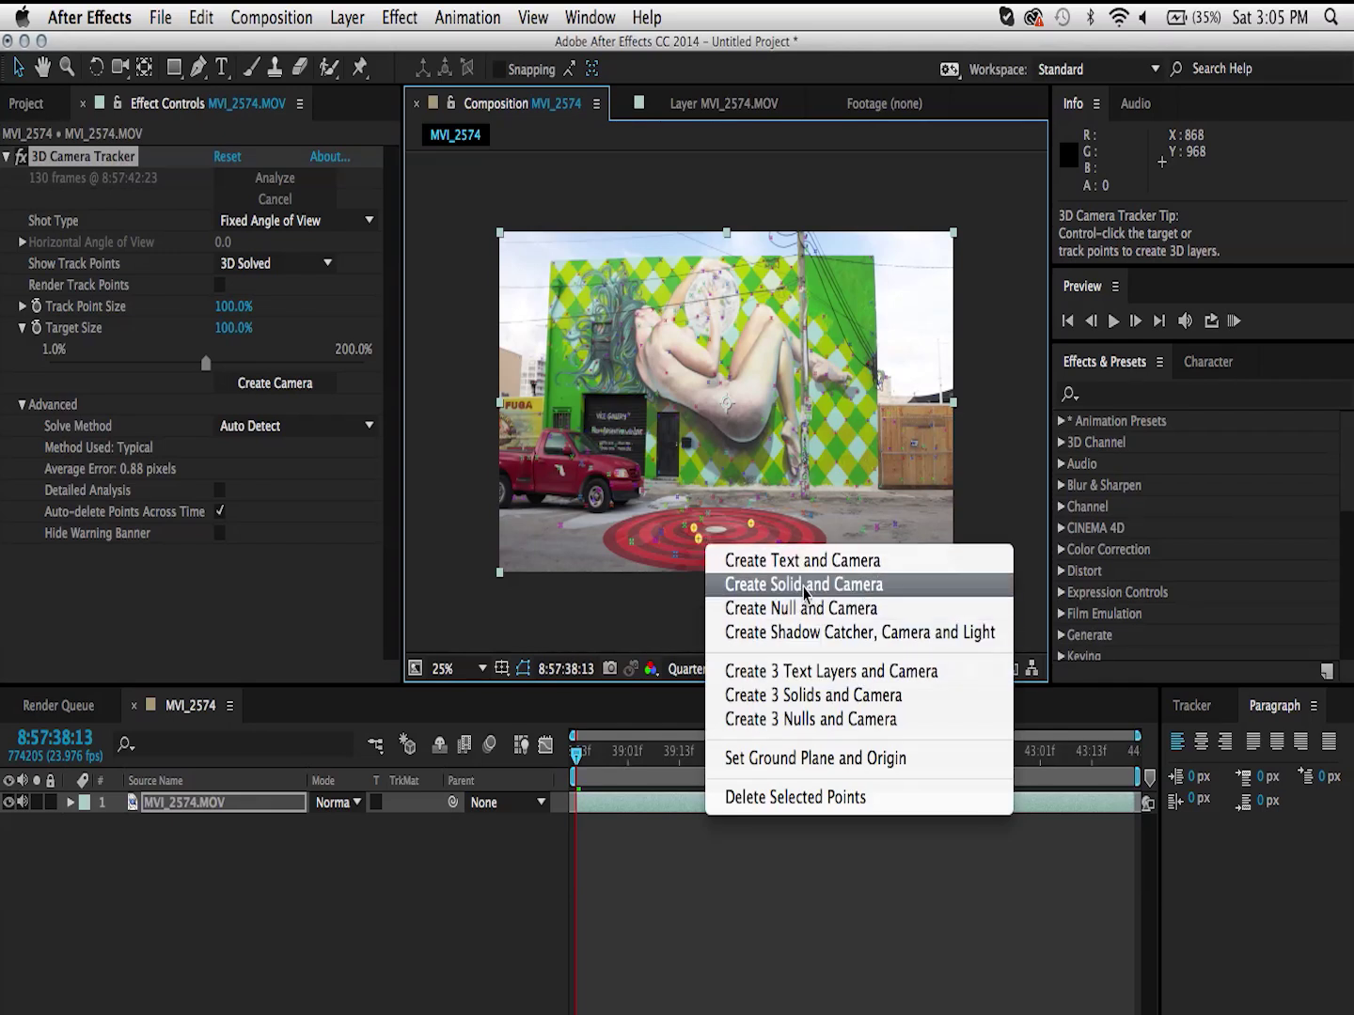
click(833, 587)
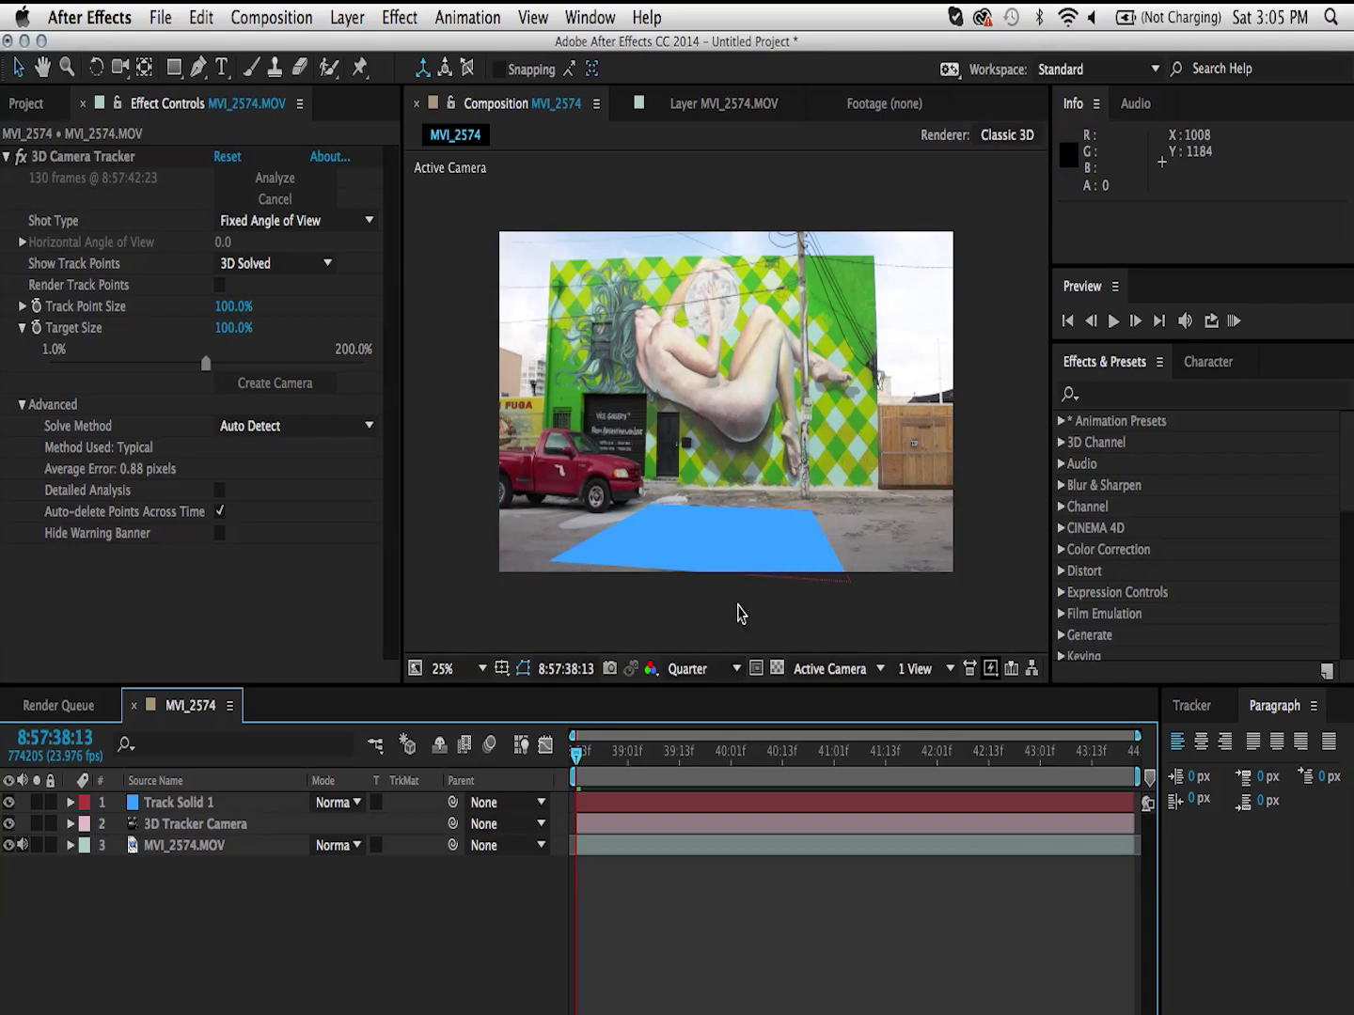
Watch the tracked camera path from a Top view at 12.5% zoom, then return to the camera view.
click(855, 670)
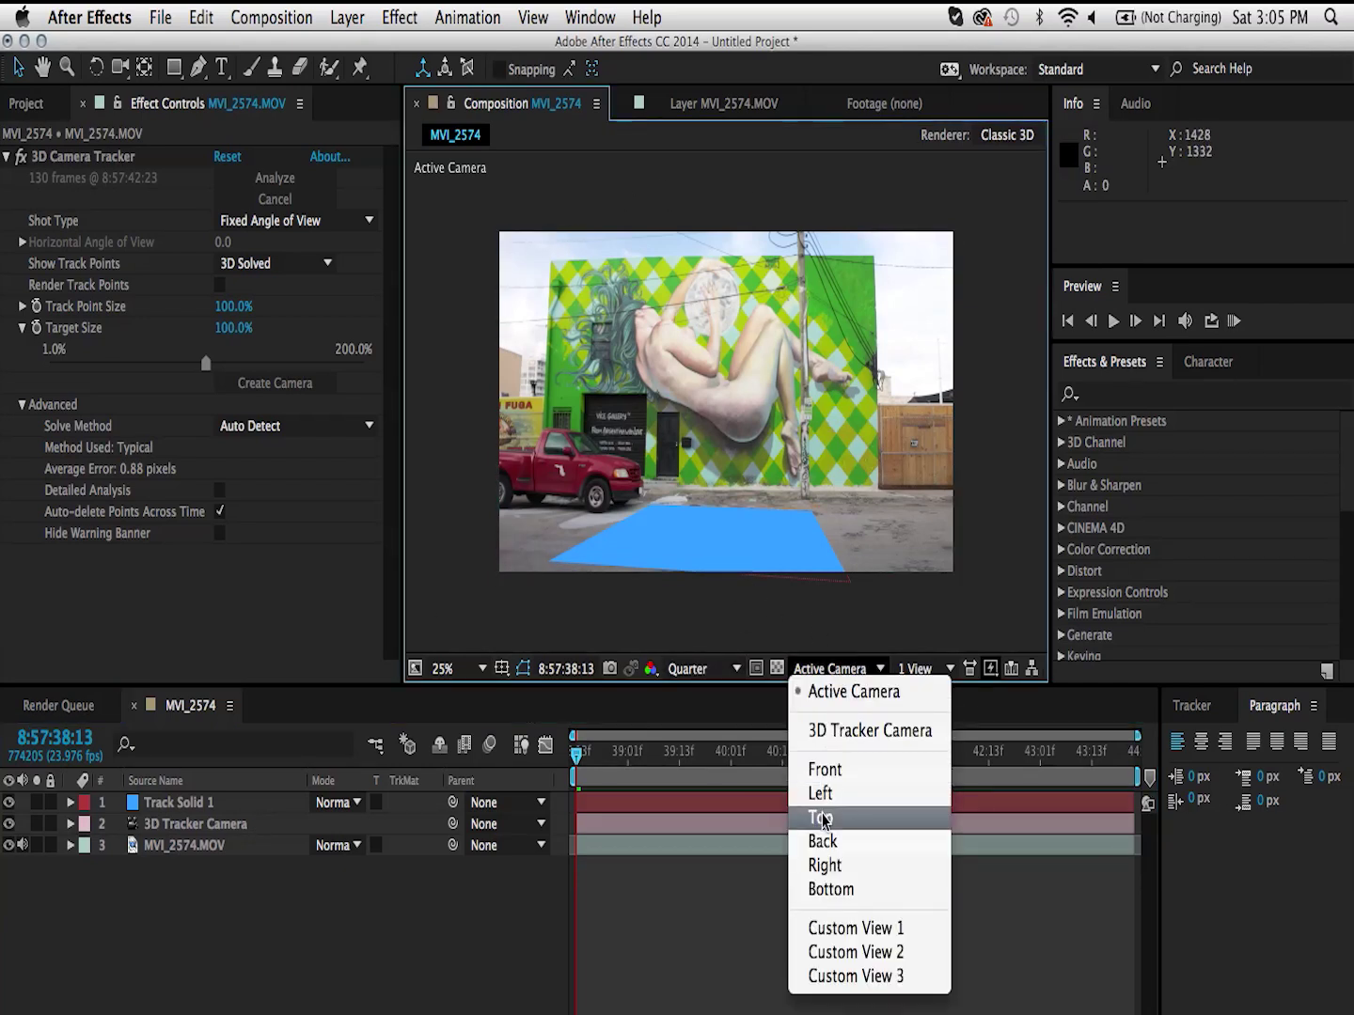
click(826, 814)
key(comma)
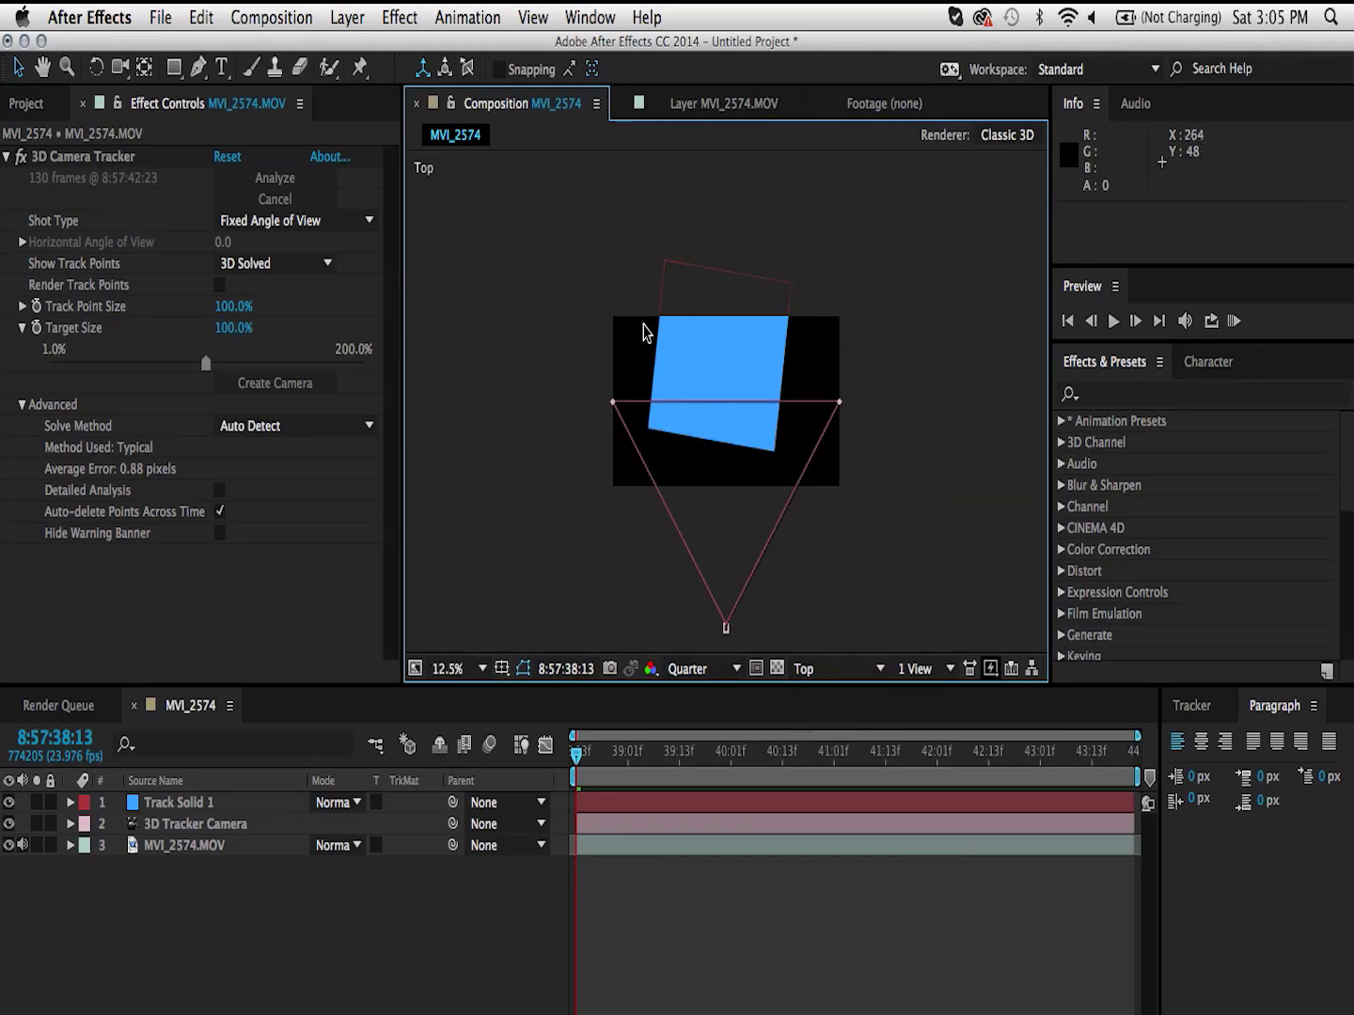
drag(576, 753, 805, 759)
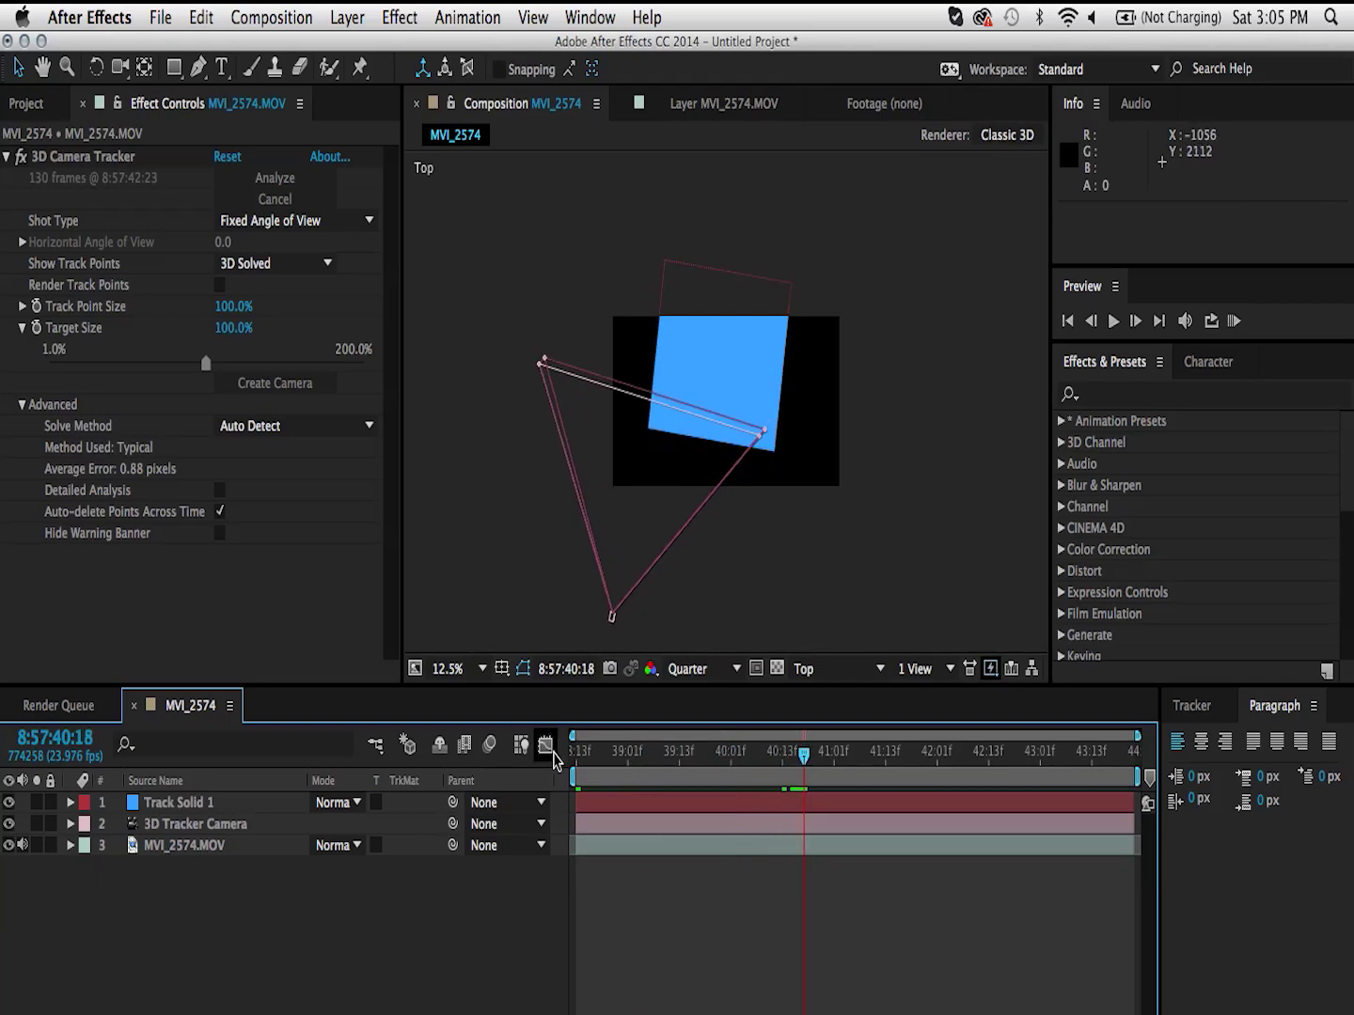
click(578, 750)
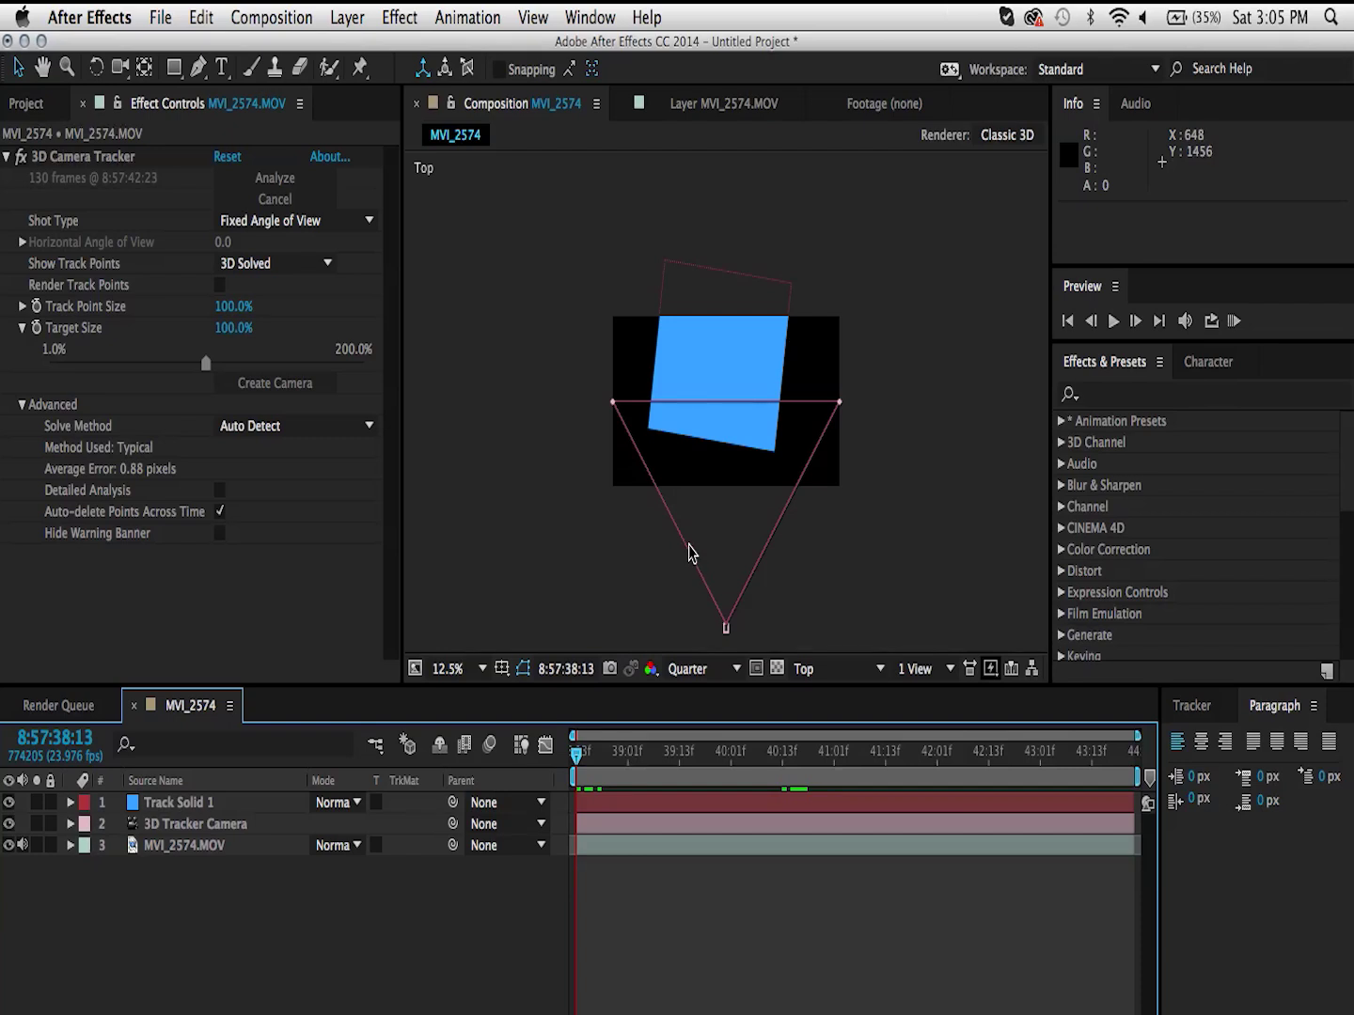
key(F12)
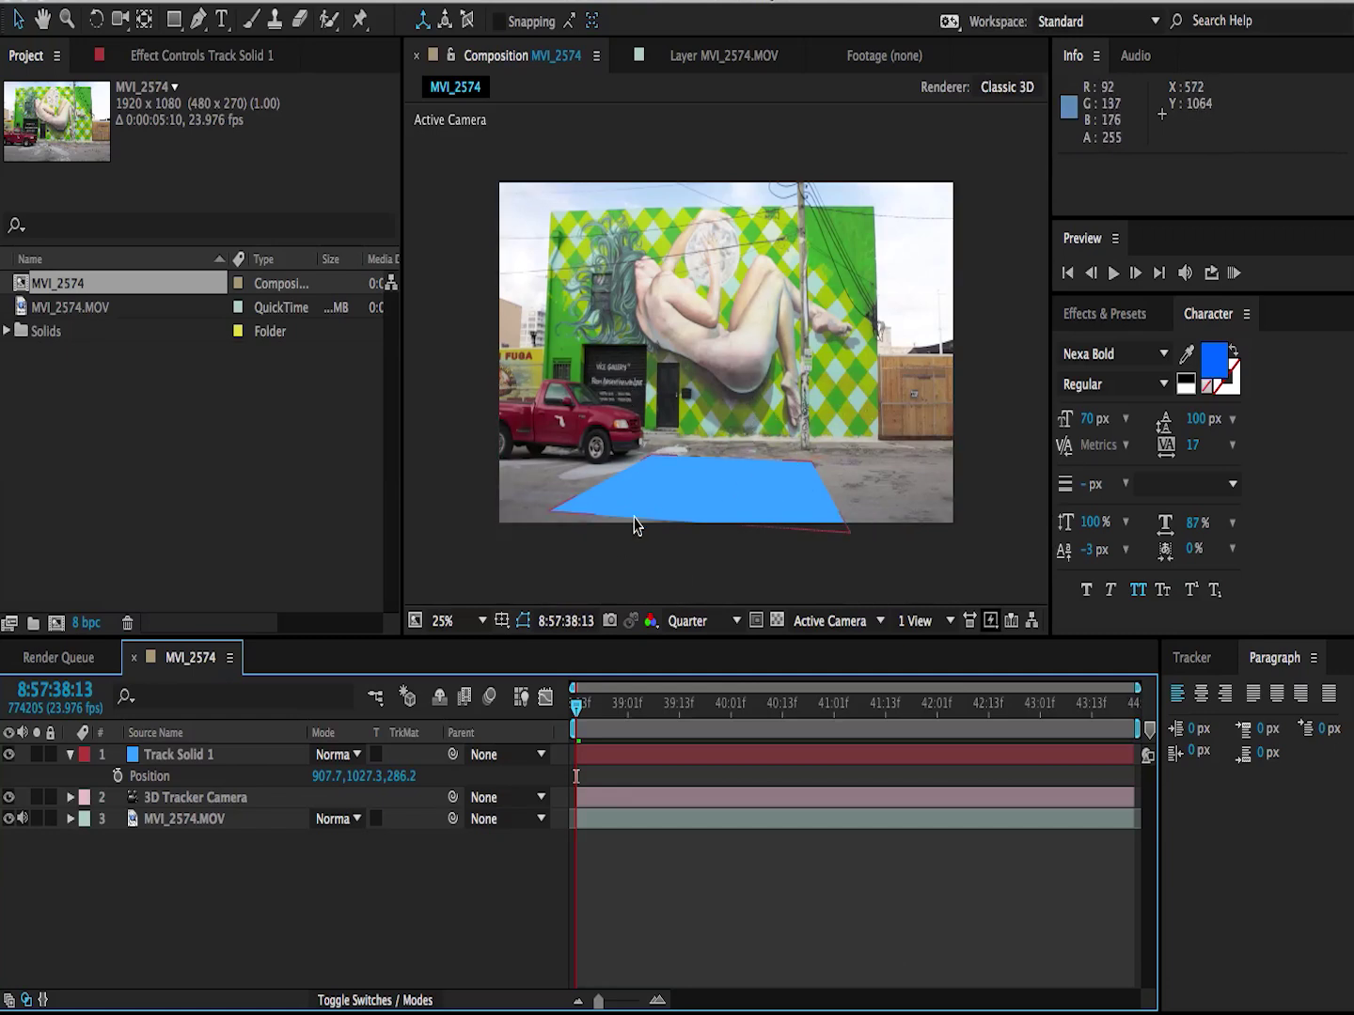
Select Track Solid 1 and rotate the blue plane with the Rotation tool to align with the street.
click(160, 757)
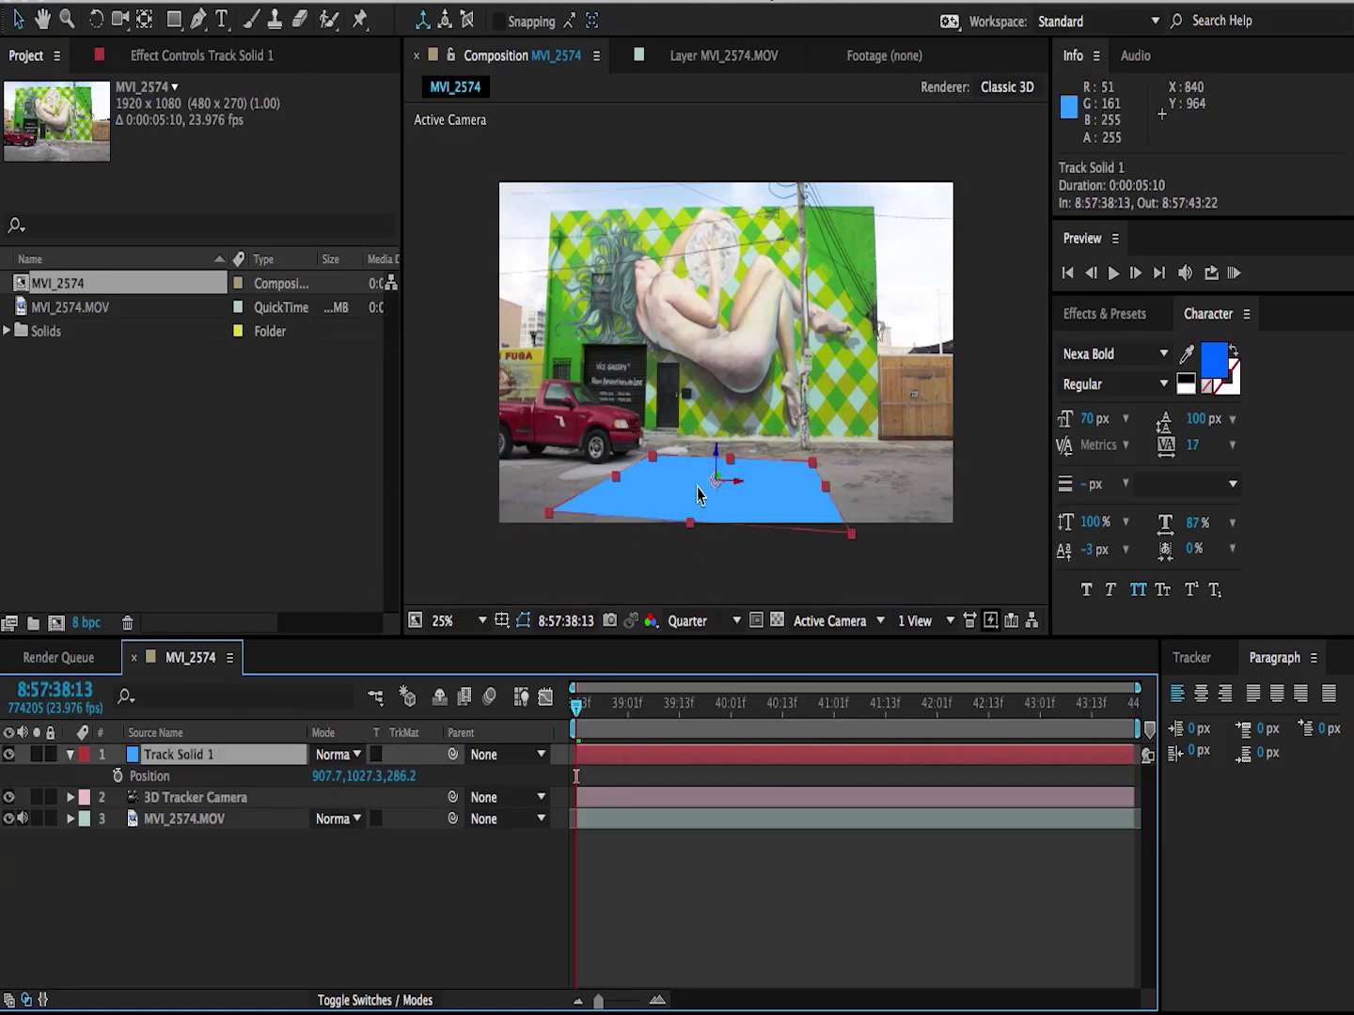
click(10, 755)
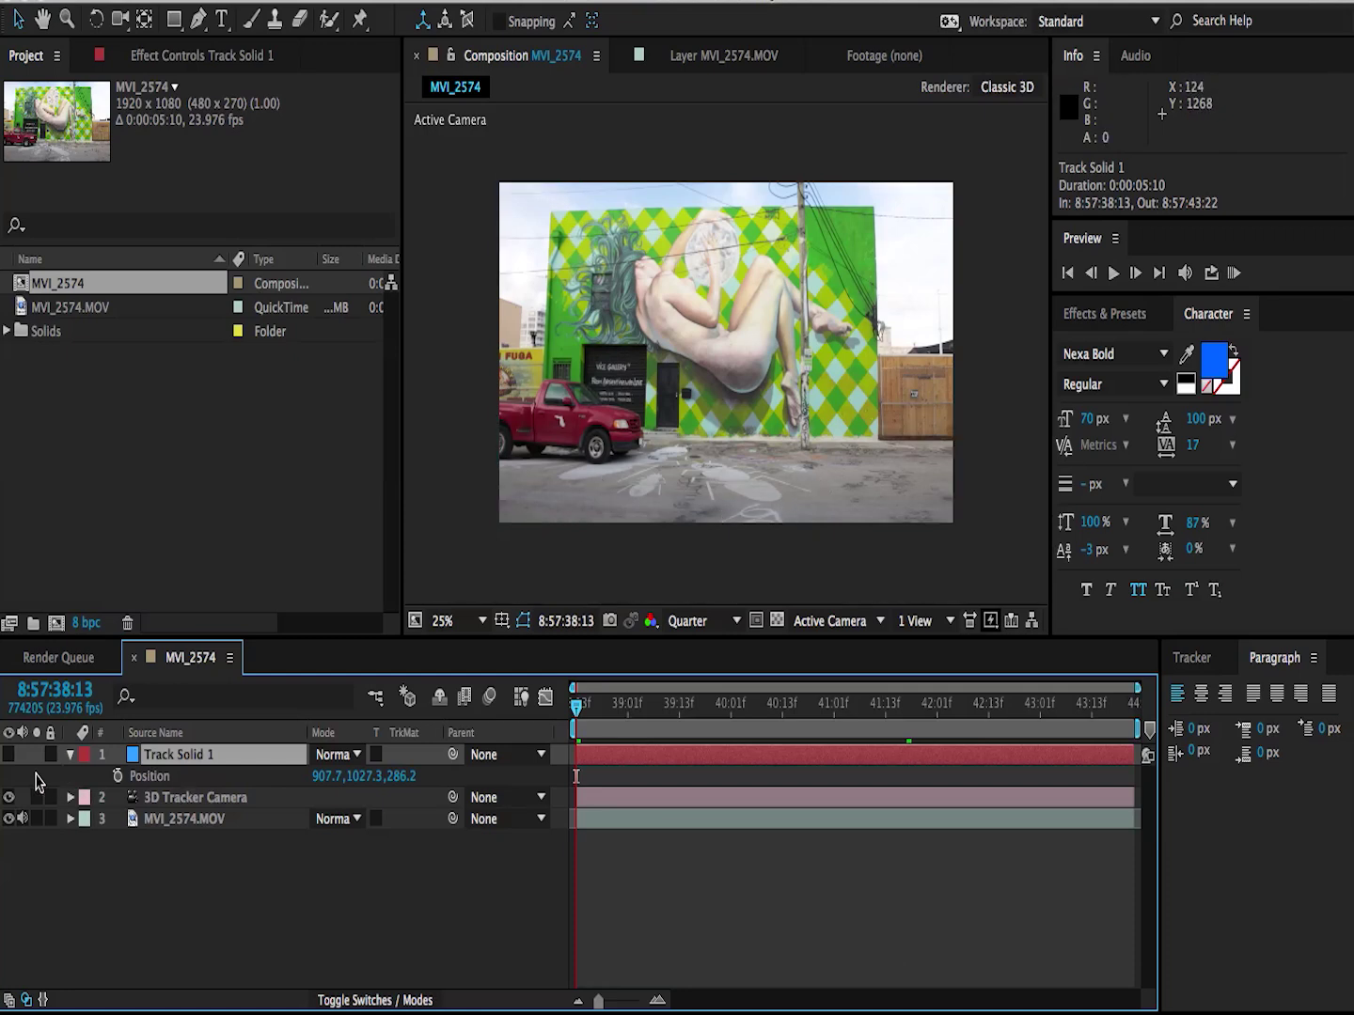
click(9, 756)
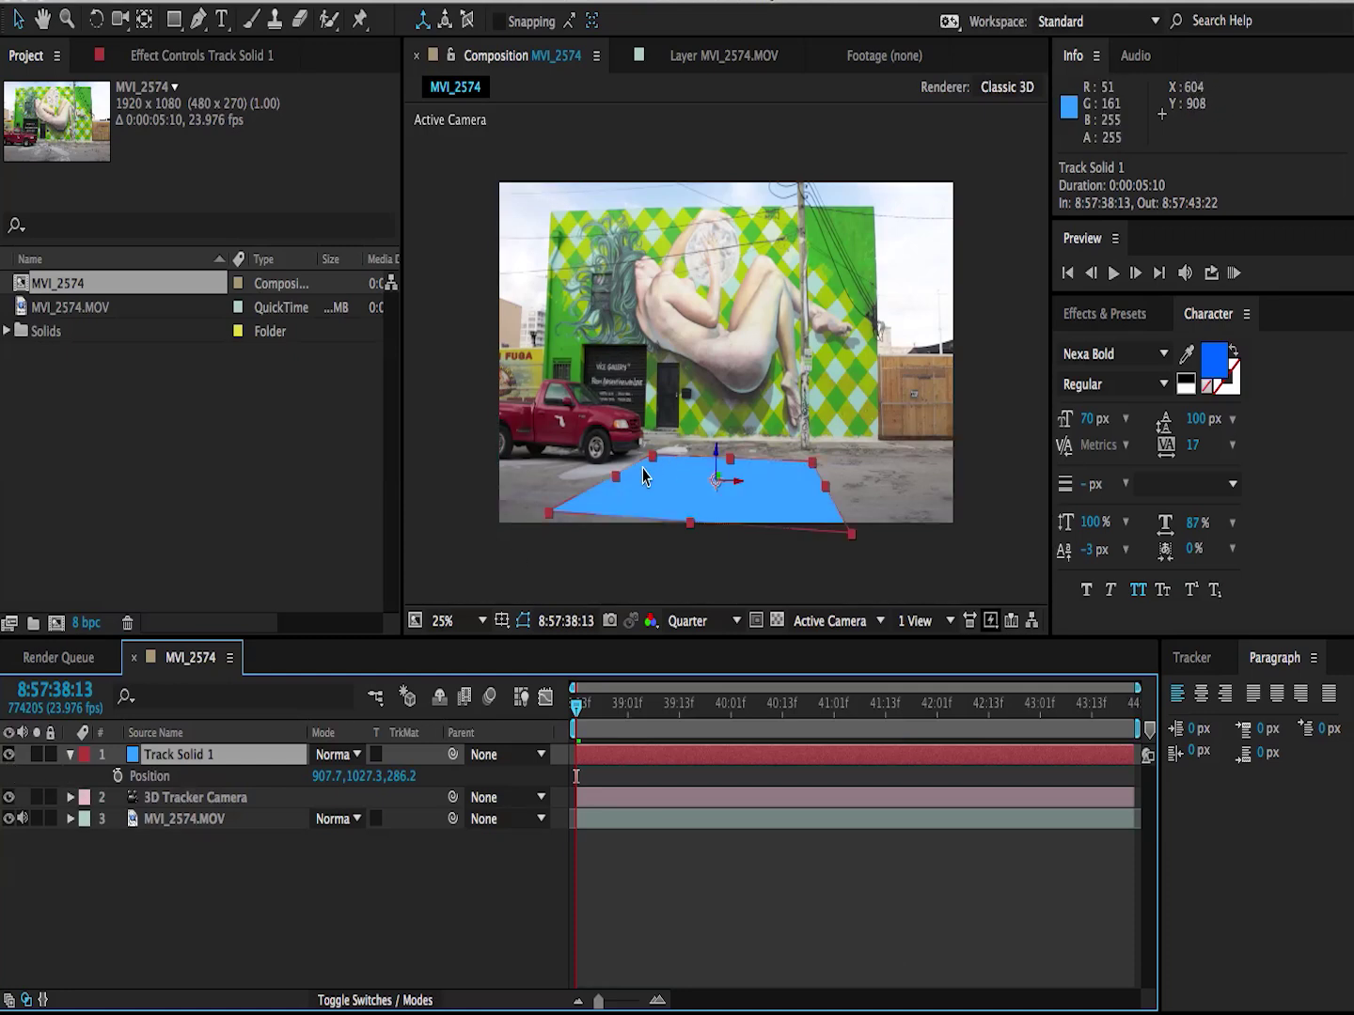
click(95, 18)
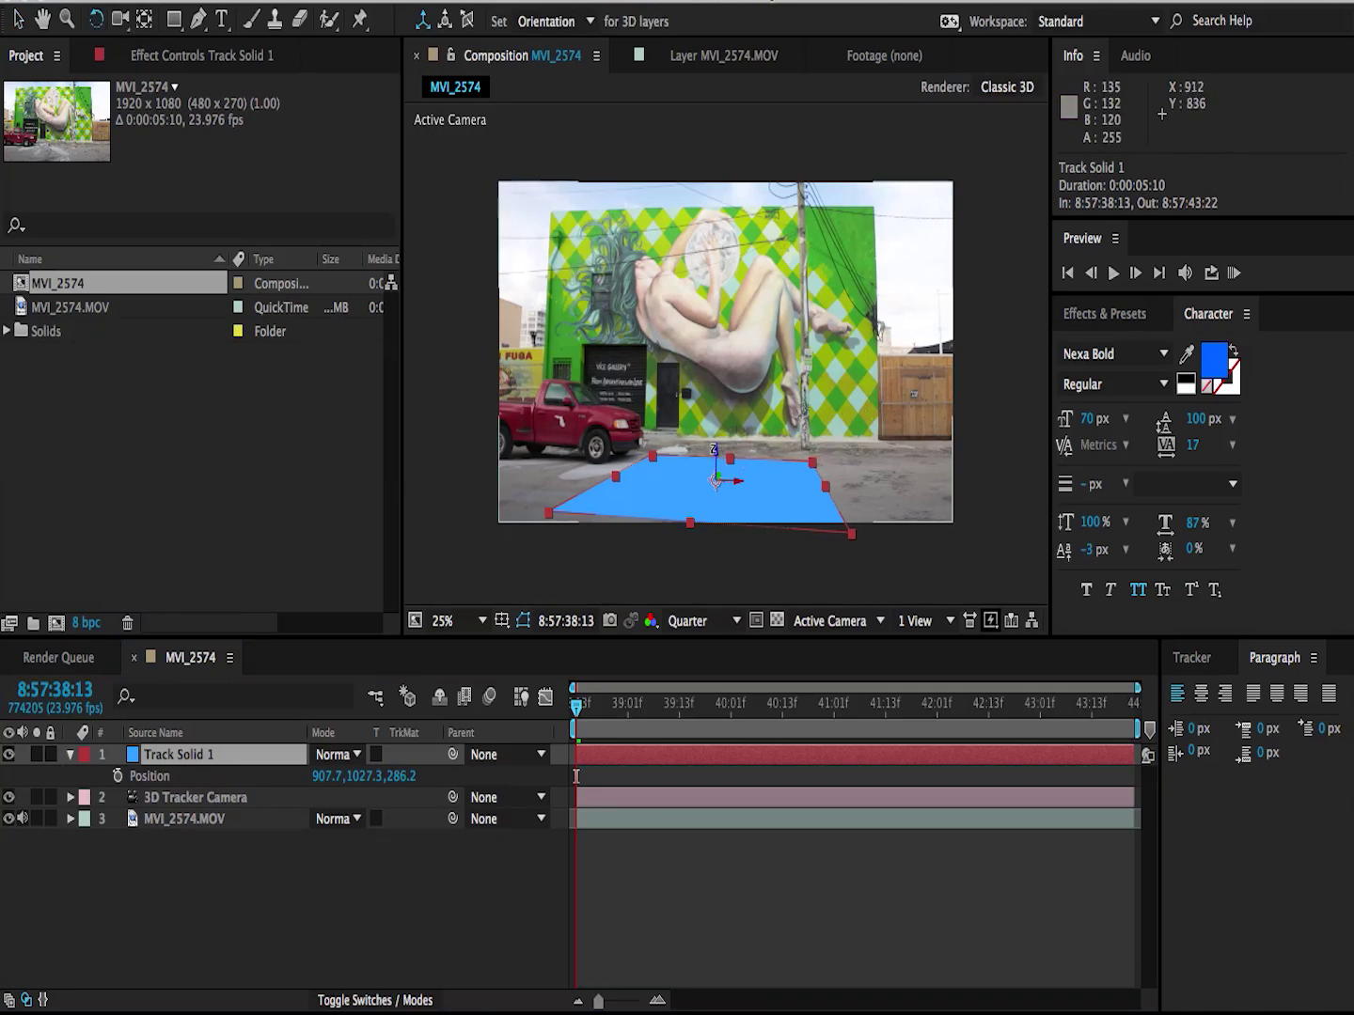
drag(749, 448, 714, 452)
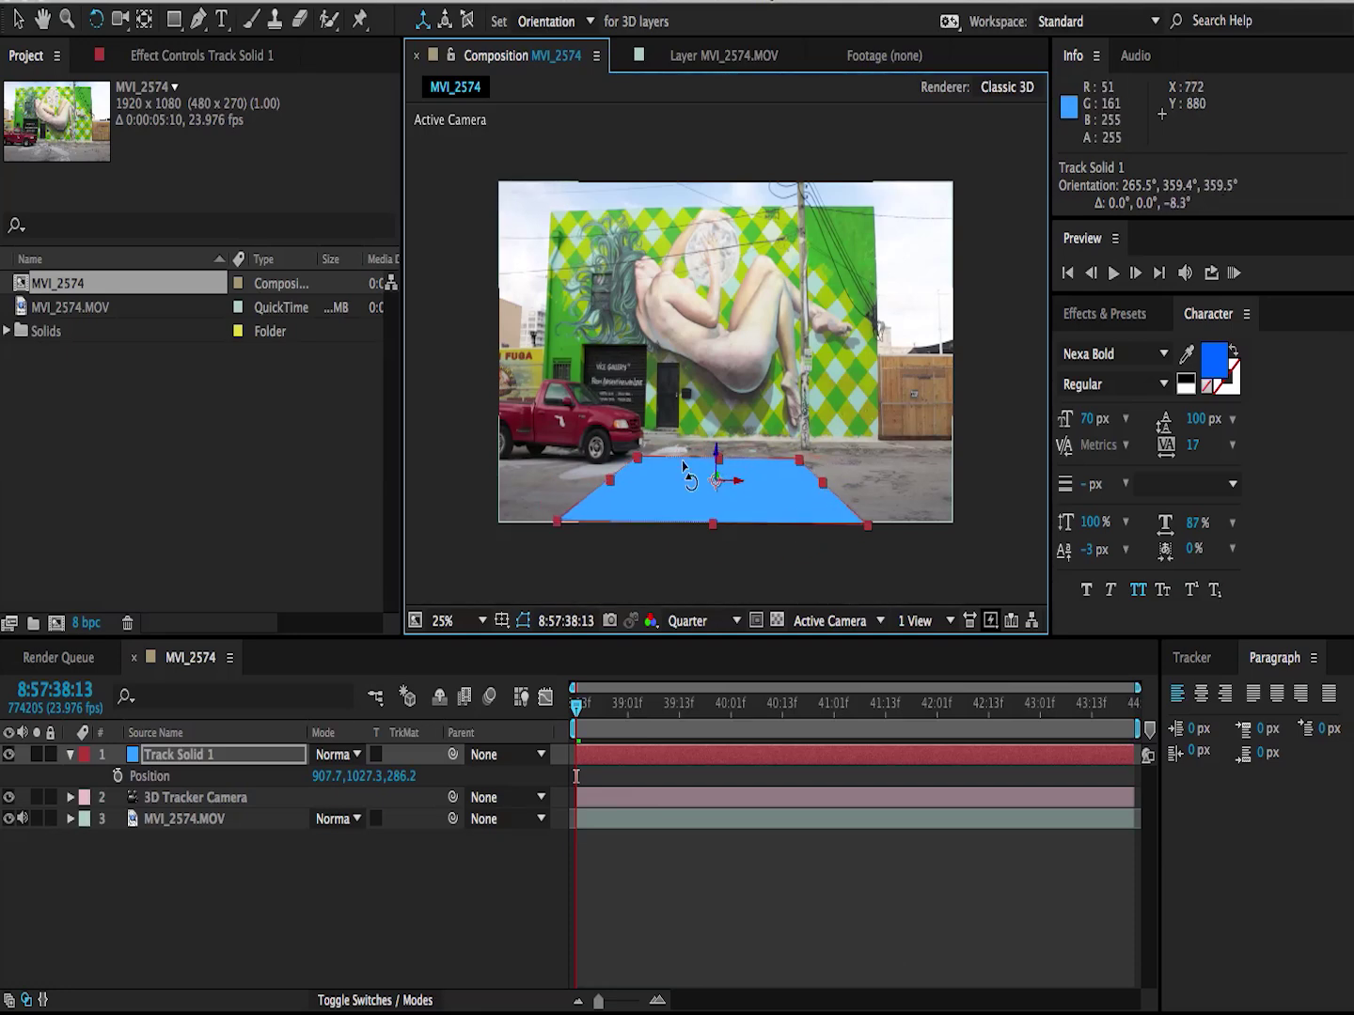
Scale the plane wider and deeper to 476%, 221%, 100% across the ground.
key(v)
drag(611, 487, 402, 504)
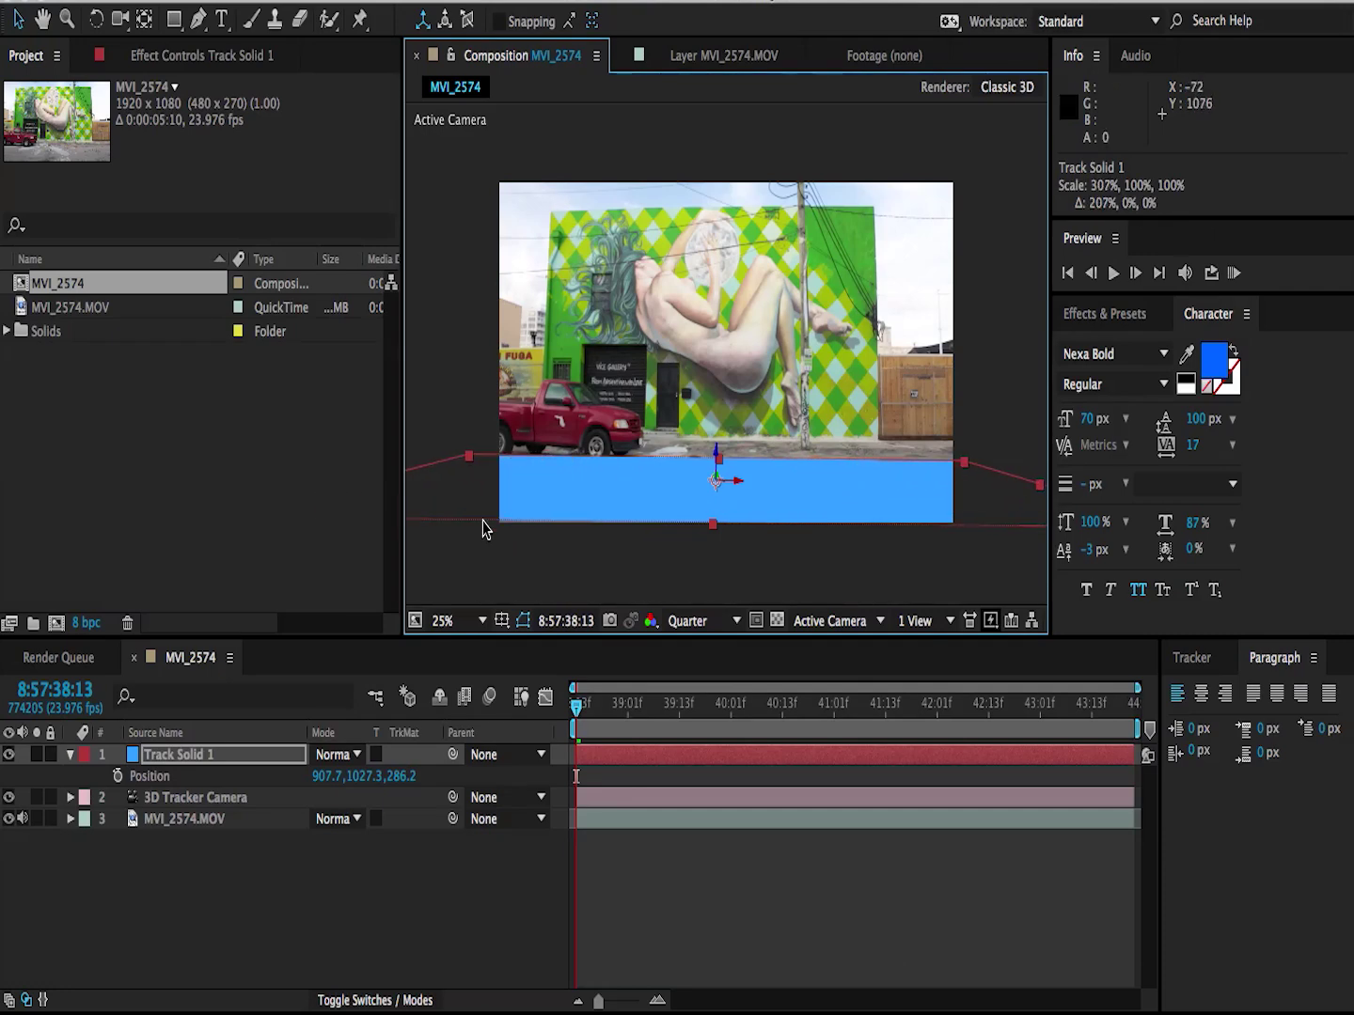
drag(712, 524, 717, 460)
Search Effects & Presets for 'gri' and apply the Grid effect to Track Solid 1.
click(1104, 314)
text(grid)
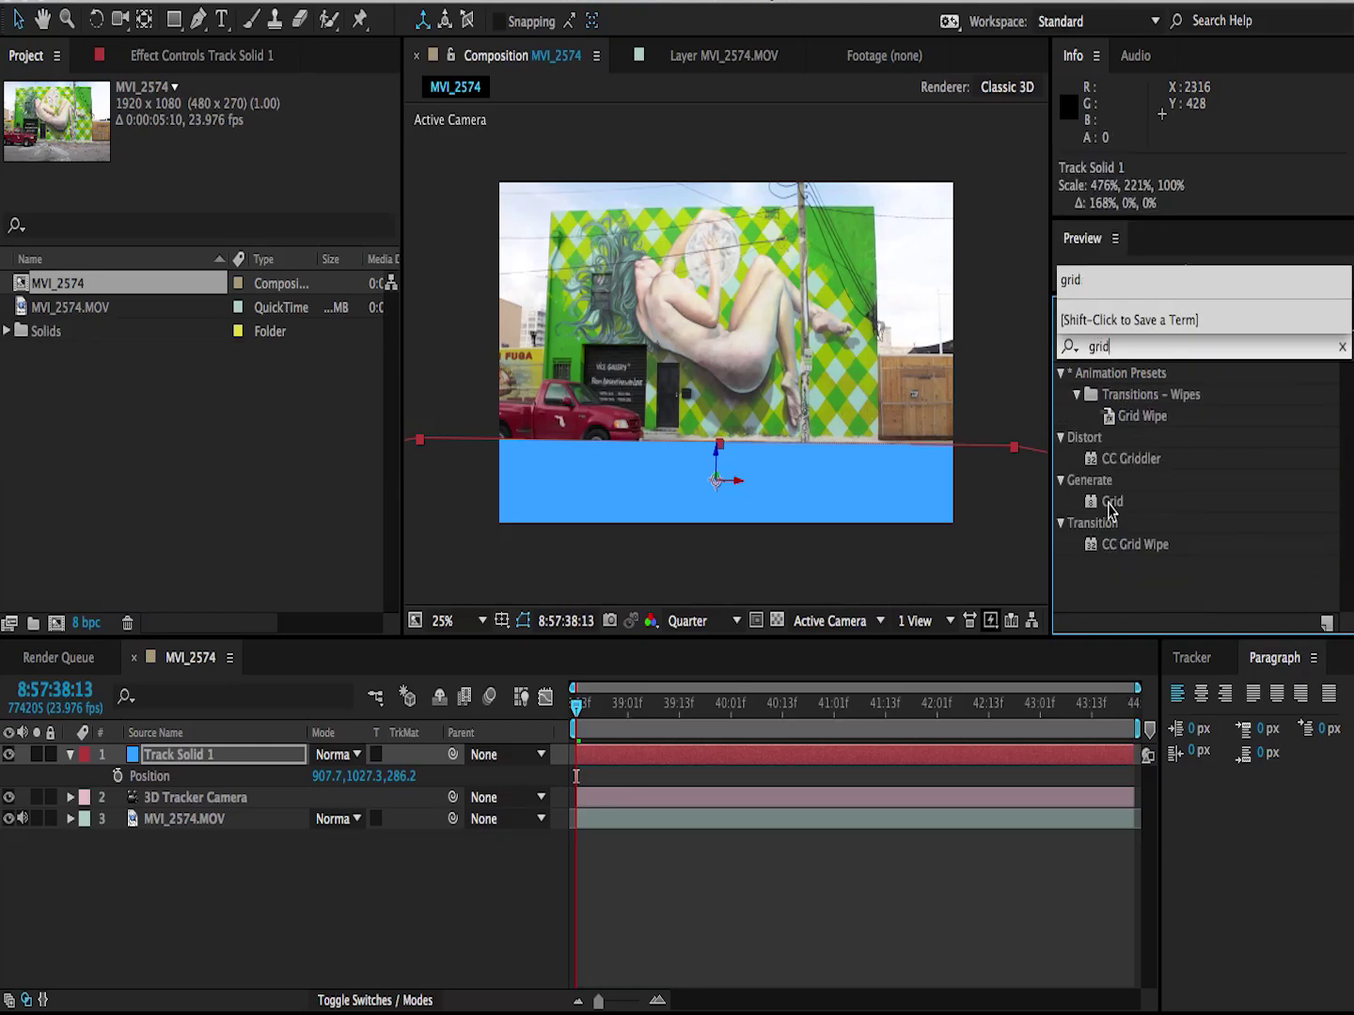
drag(1110, 507, 738, 766)
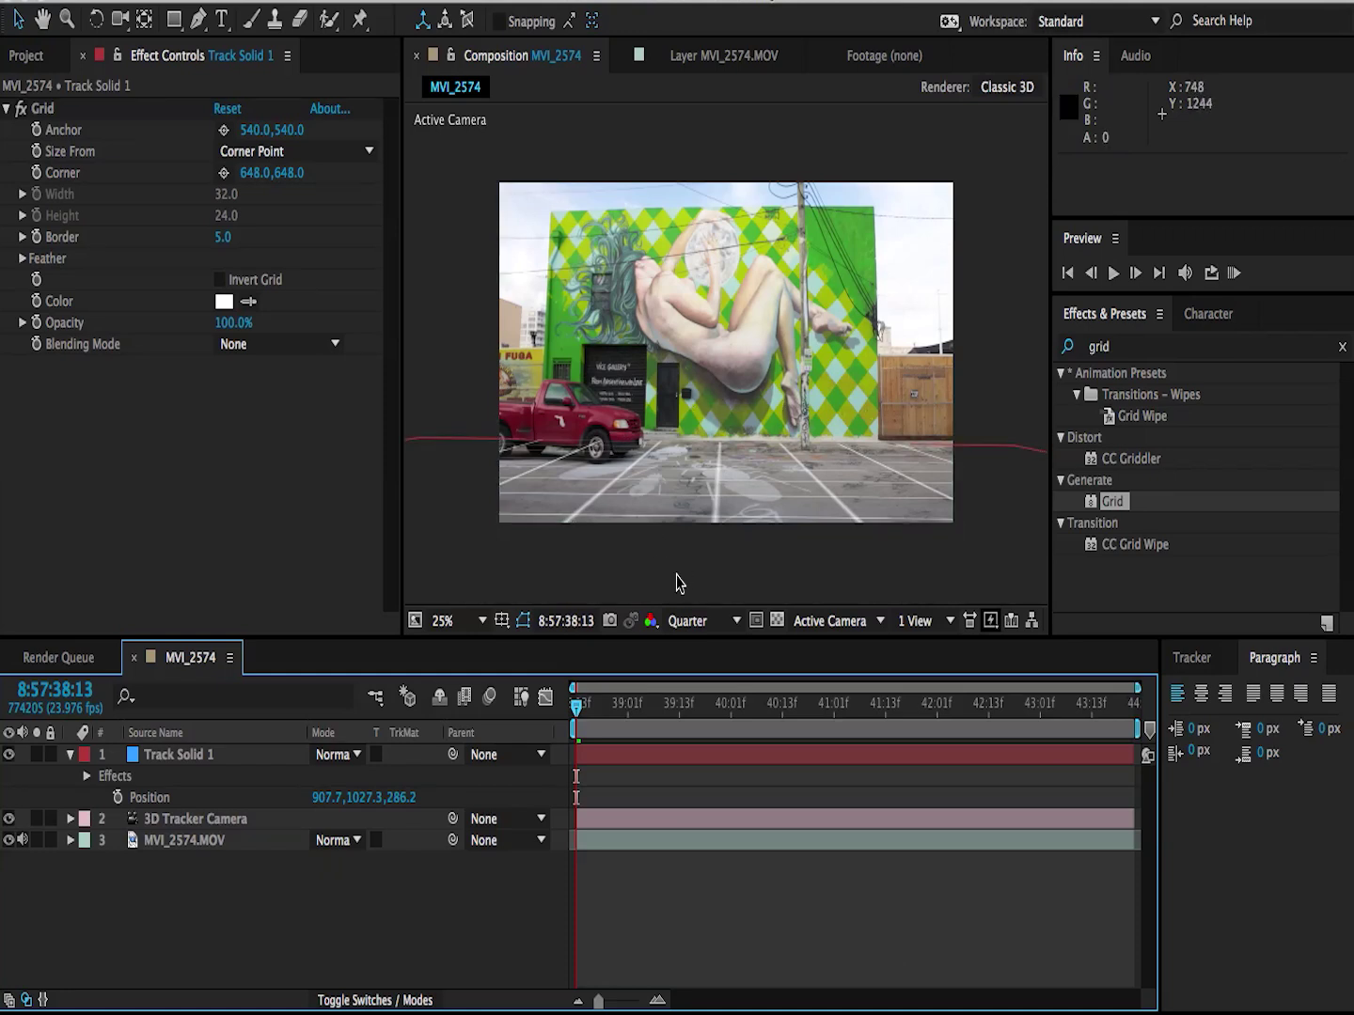
RAM-preview the white grid tracking across the pavement with audio muted.
click(1233, 274)
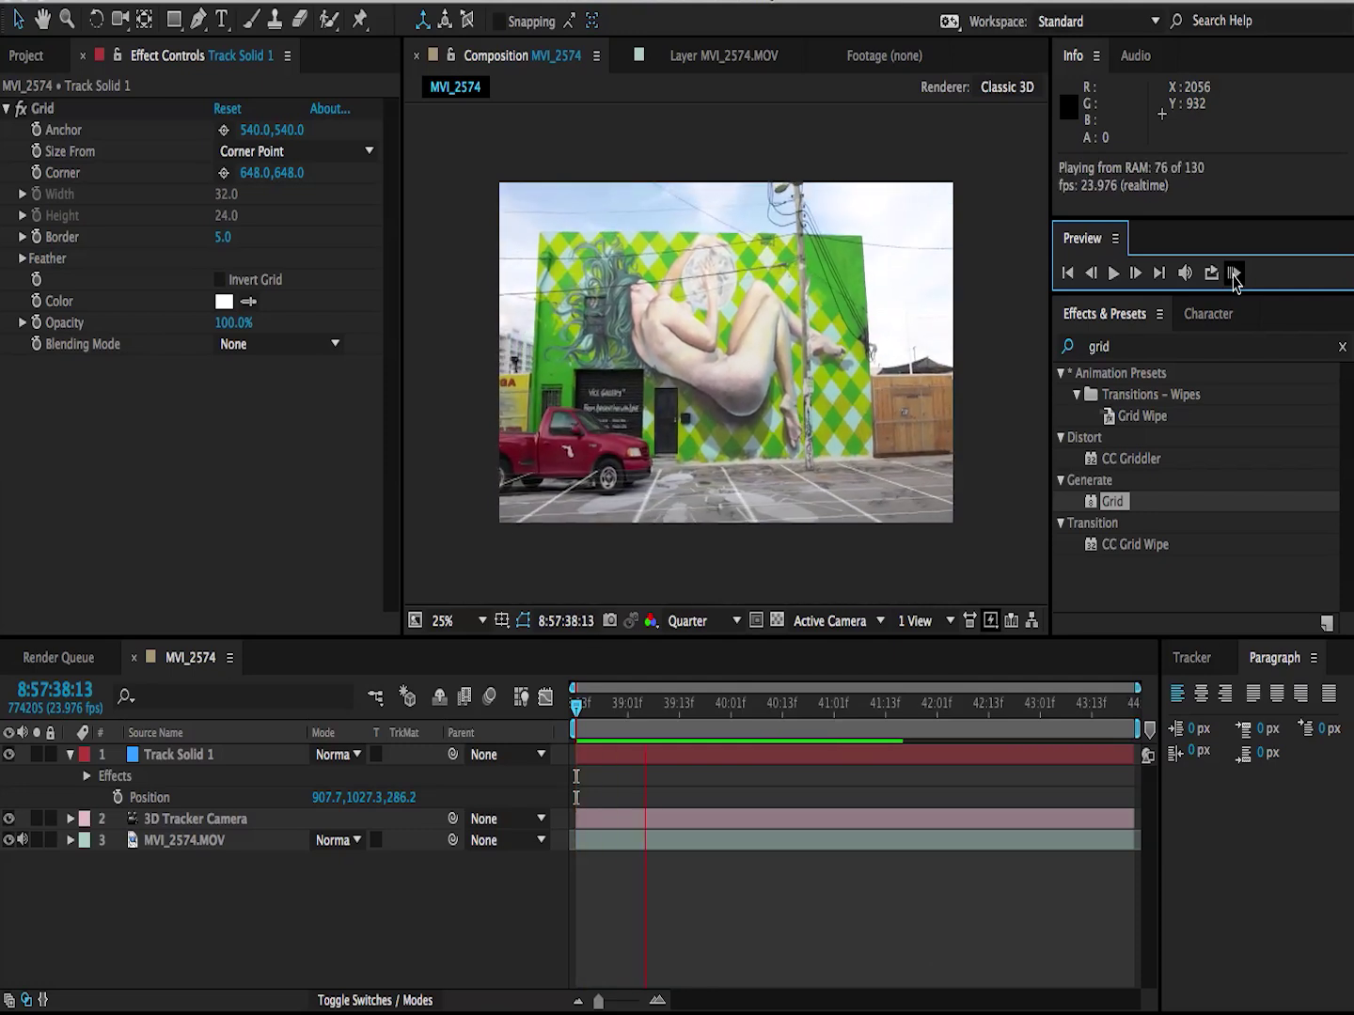
key(XF86AudioMute)
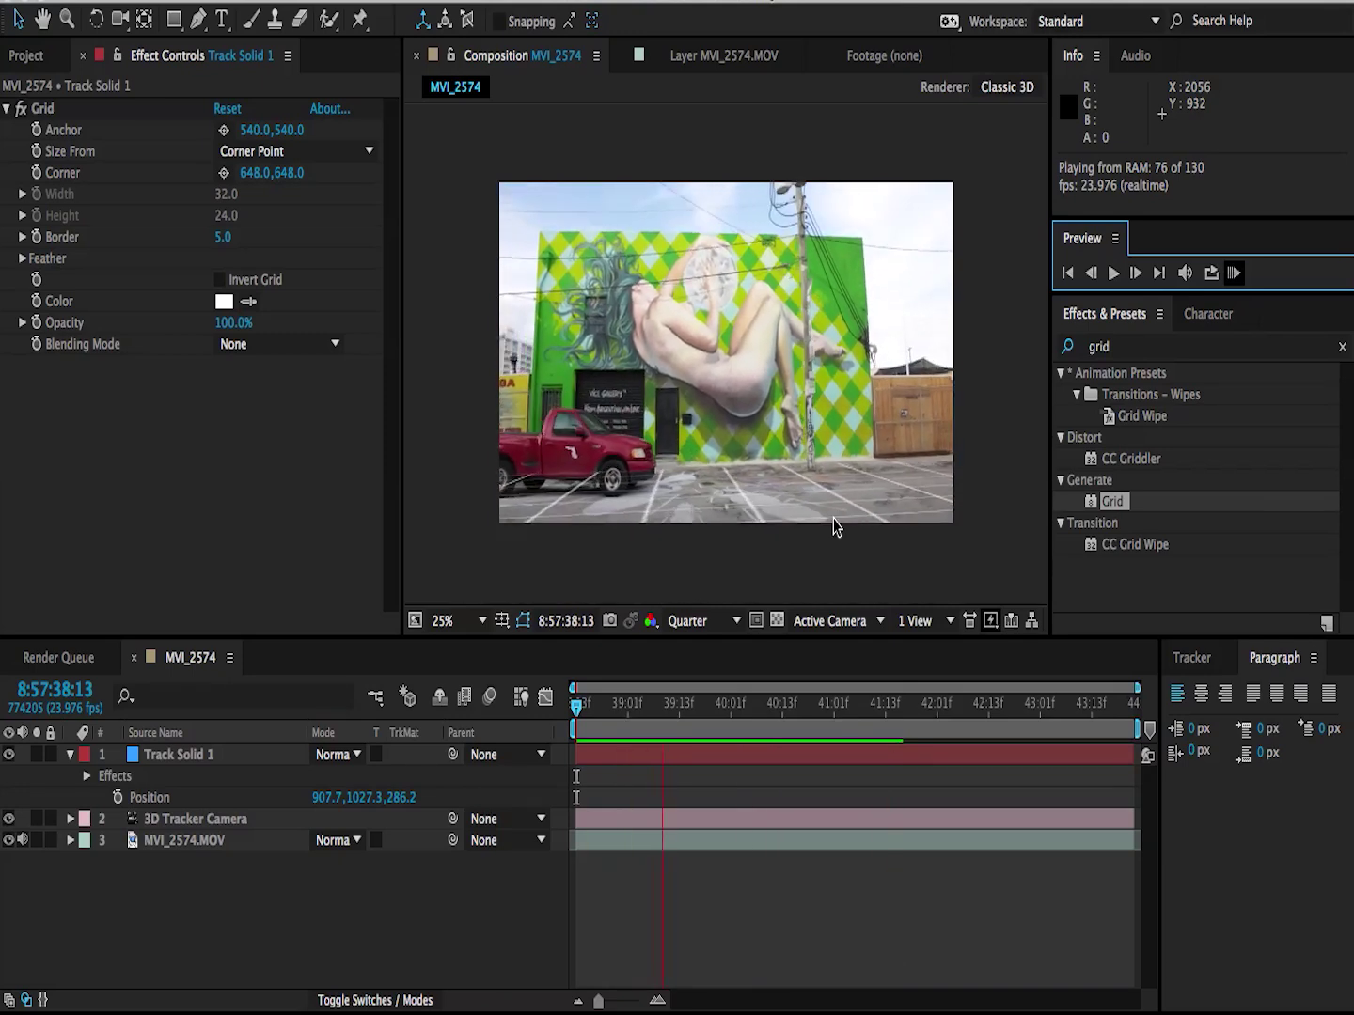
key(space)
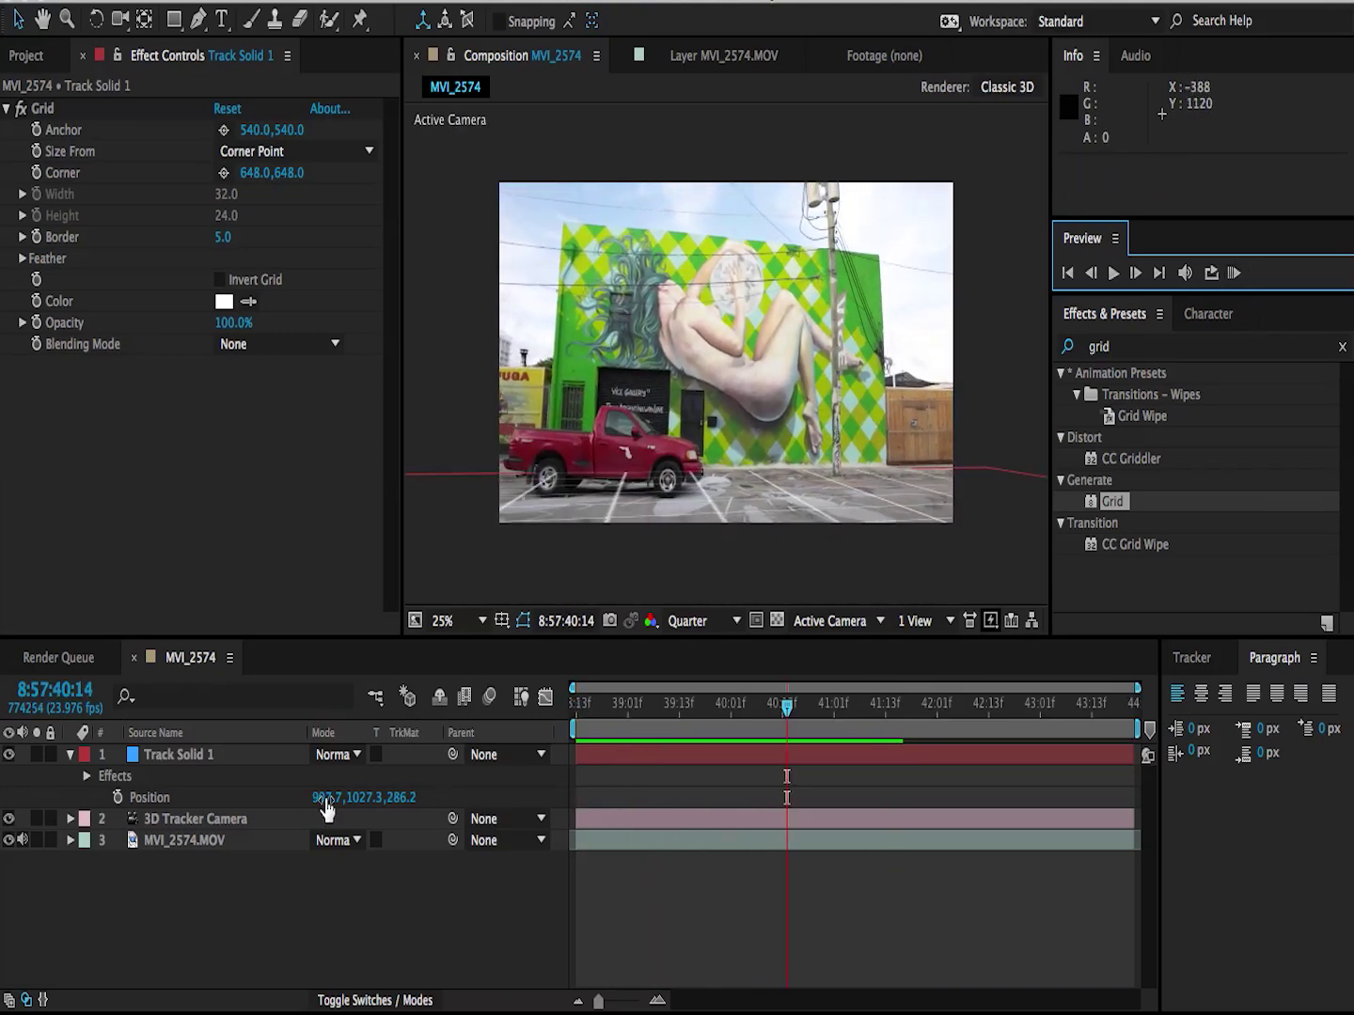
click(207, 913)
right_click(210, 917)
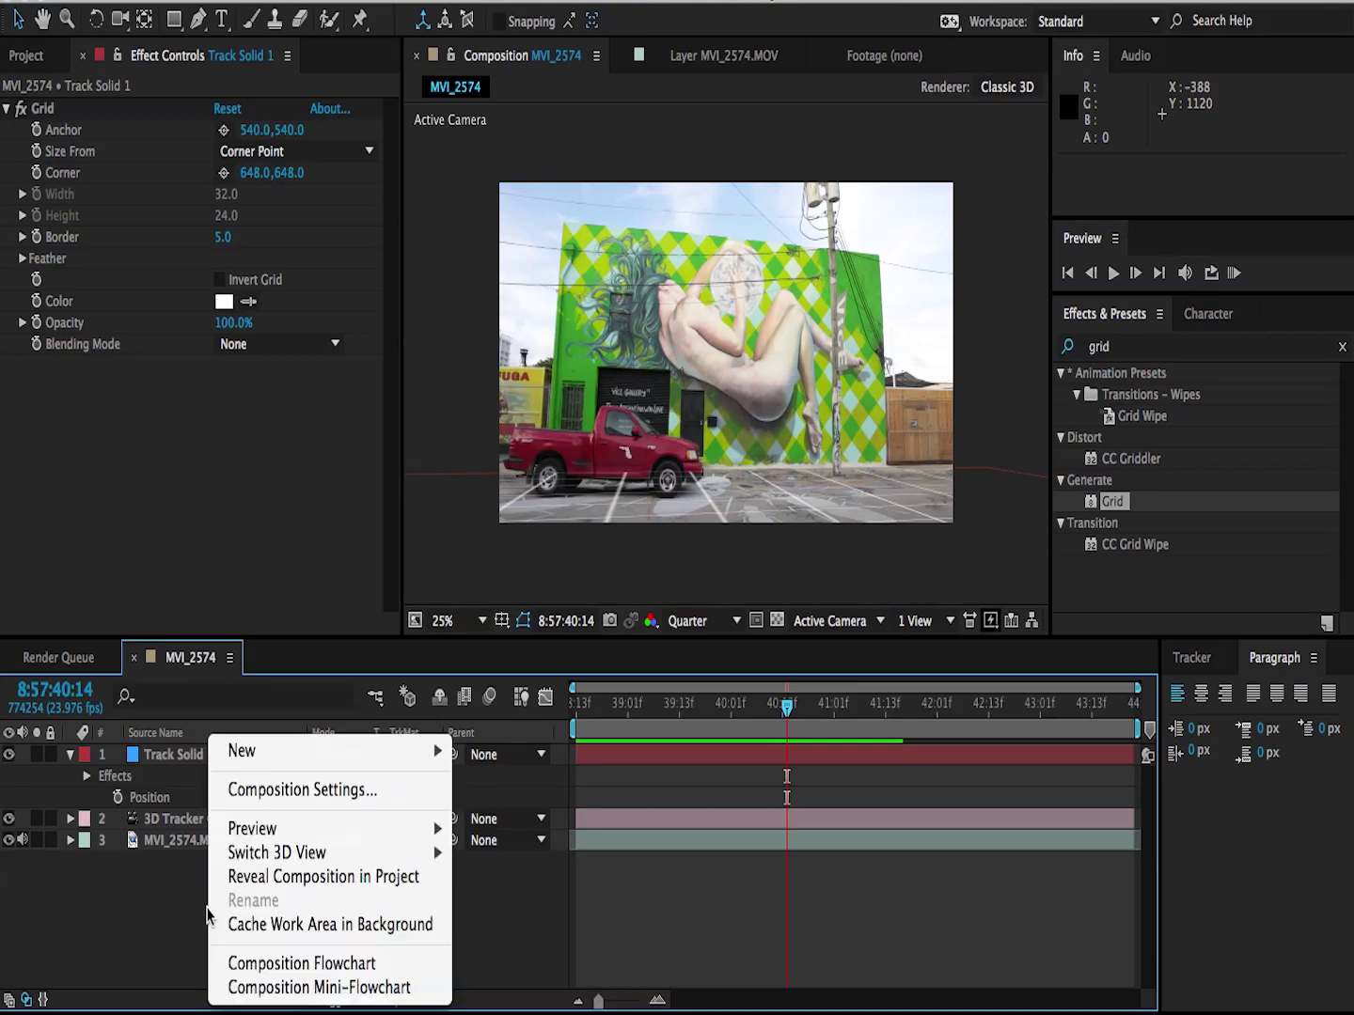
Add a text layer reading 'KRIscoart Productions' and move it left onto the mural.
mouse_move(347, 748)
click(532, 801)
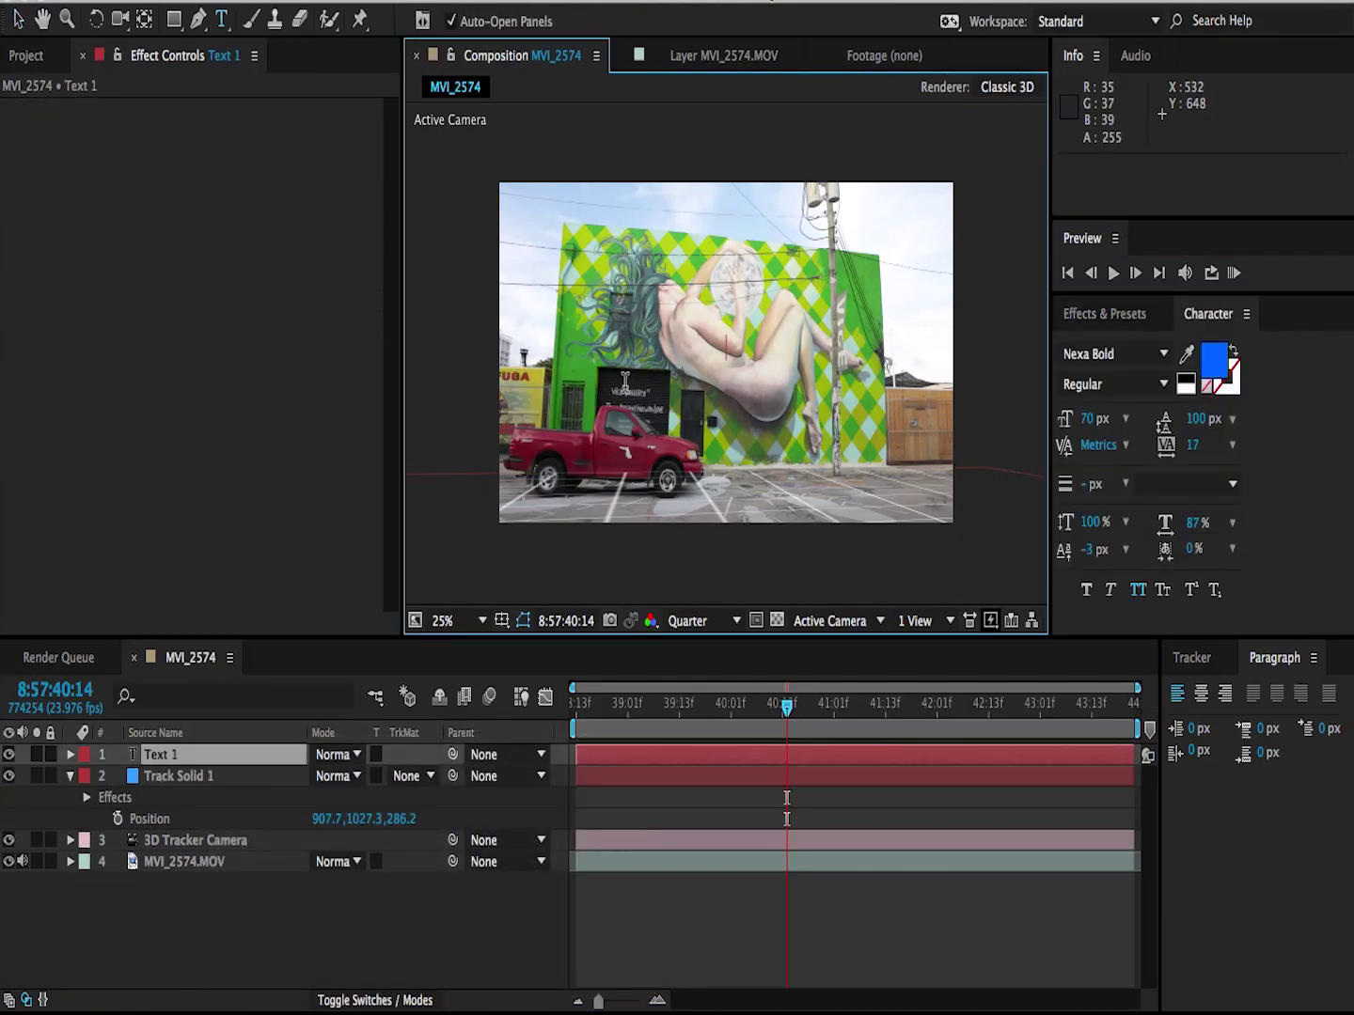
text(KRIscoart Produc)
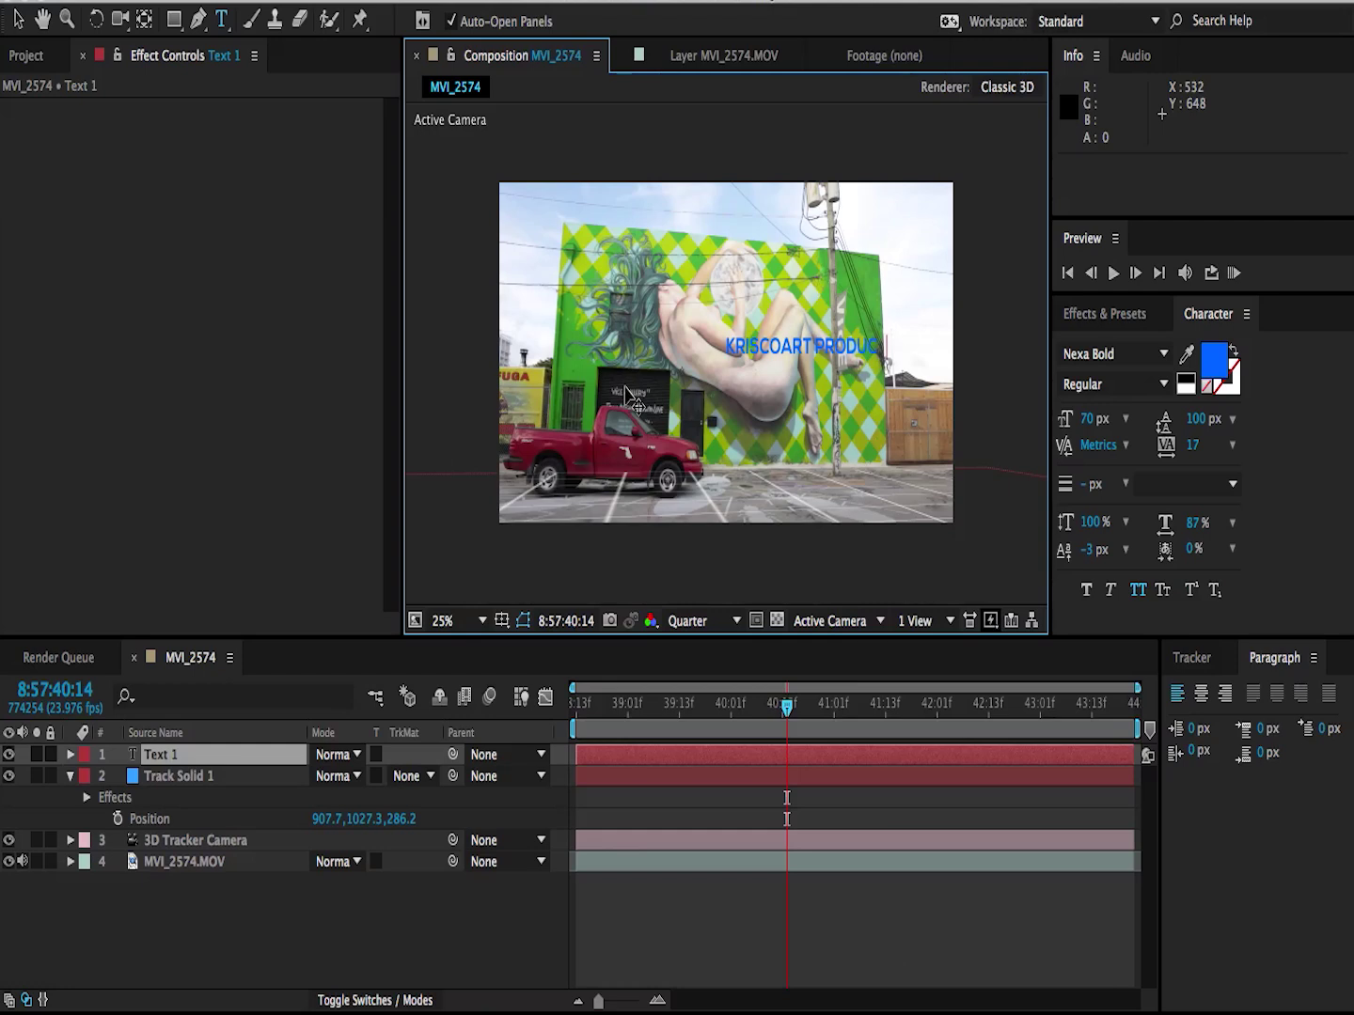
text(tions)
click(17, 20)
drag(827, 348, 744, 348)
drag(615, 705, 576, 712)
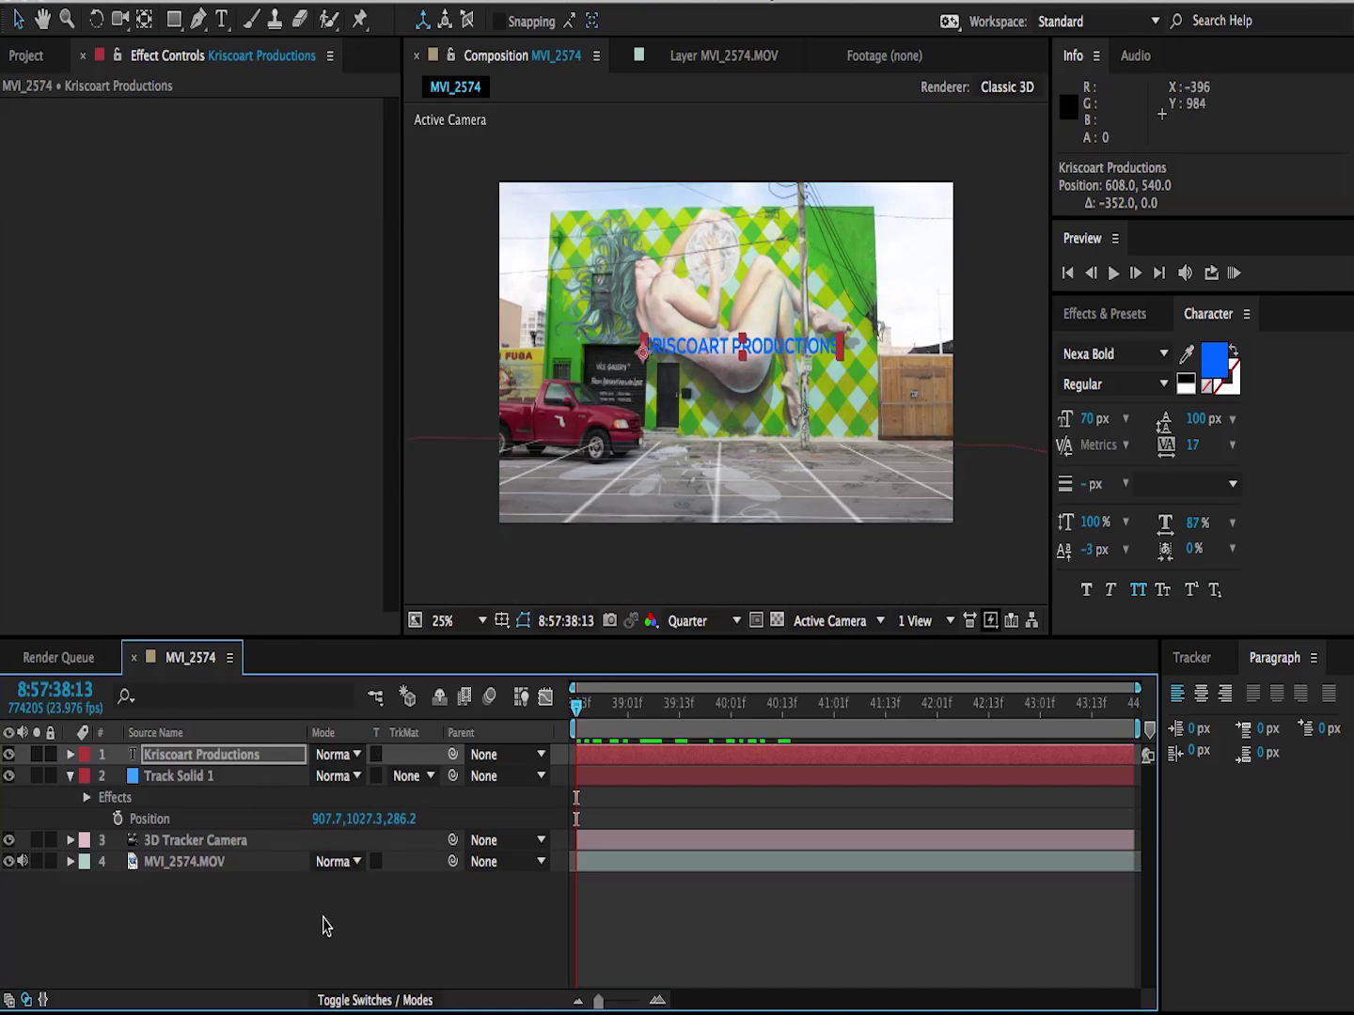
Make the Kriscoart Productions title a 3D layer and RAM-preview it tracking with the footage.
click(385, 1003)
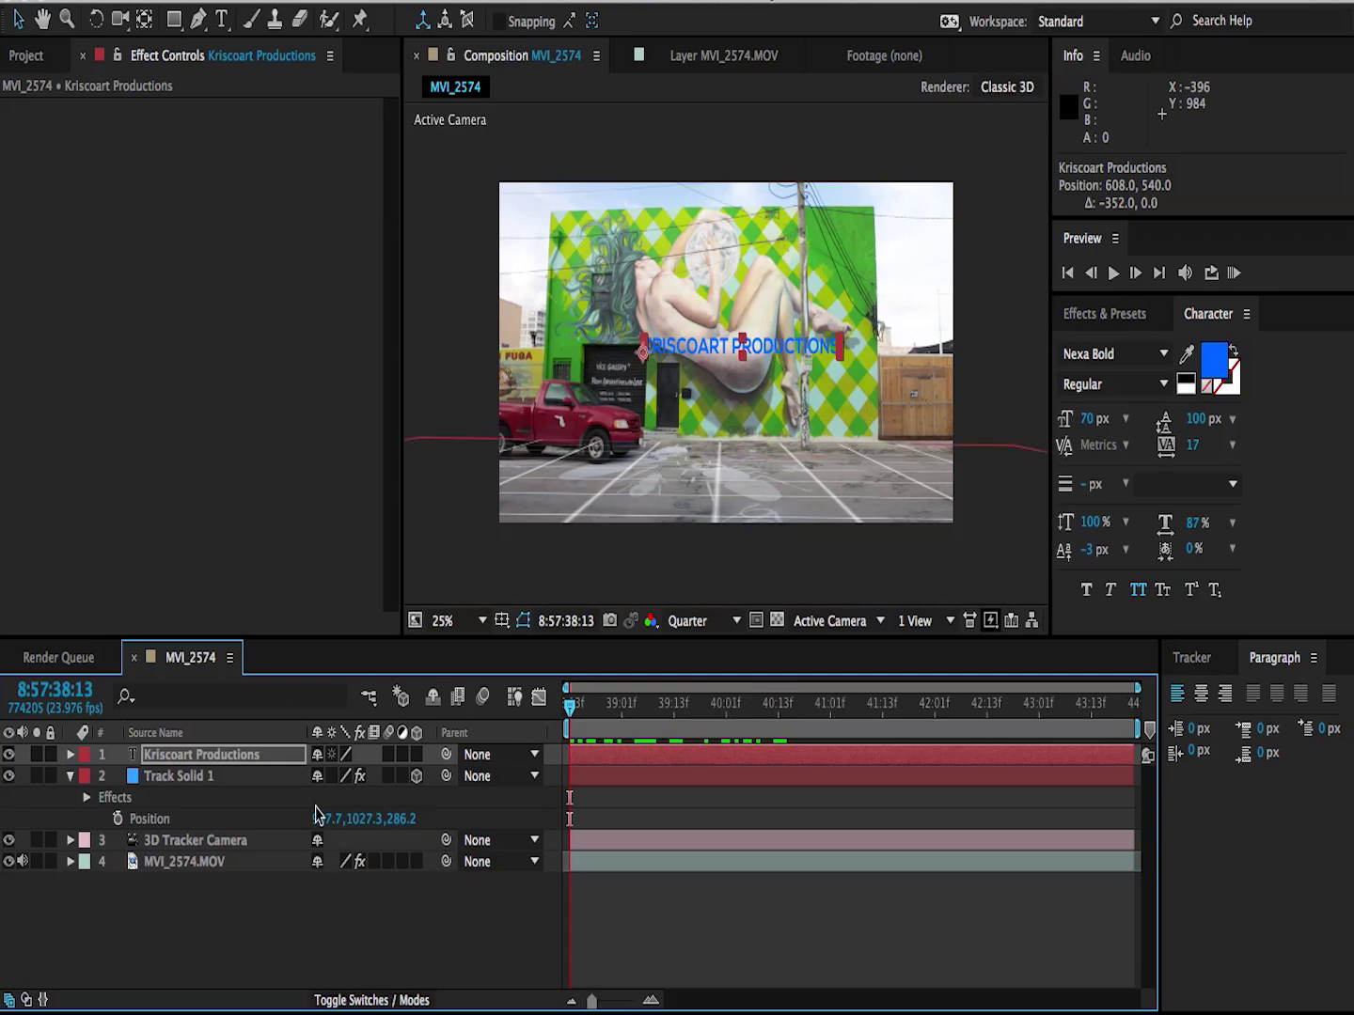
click(417, 755)
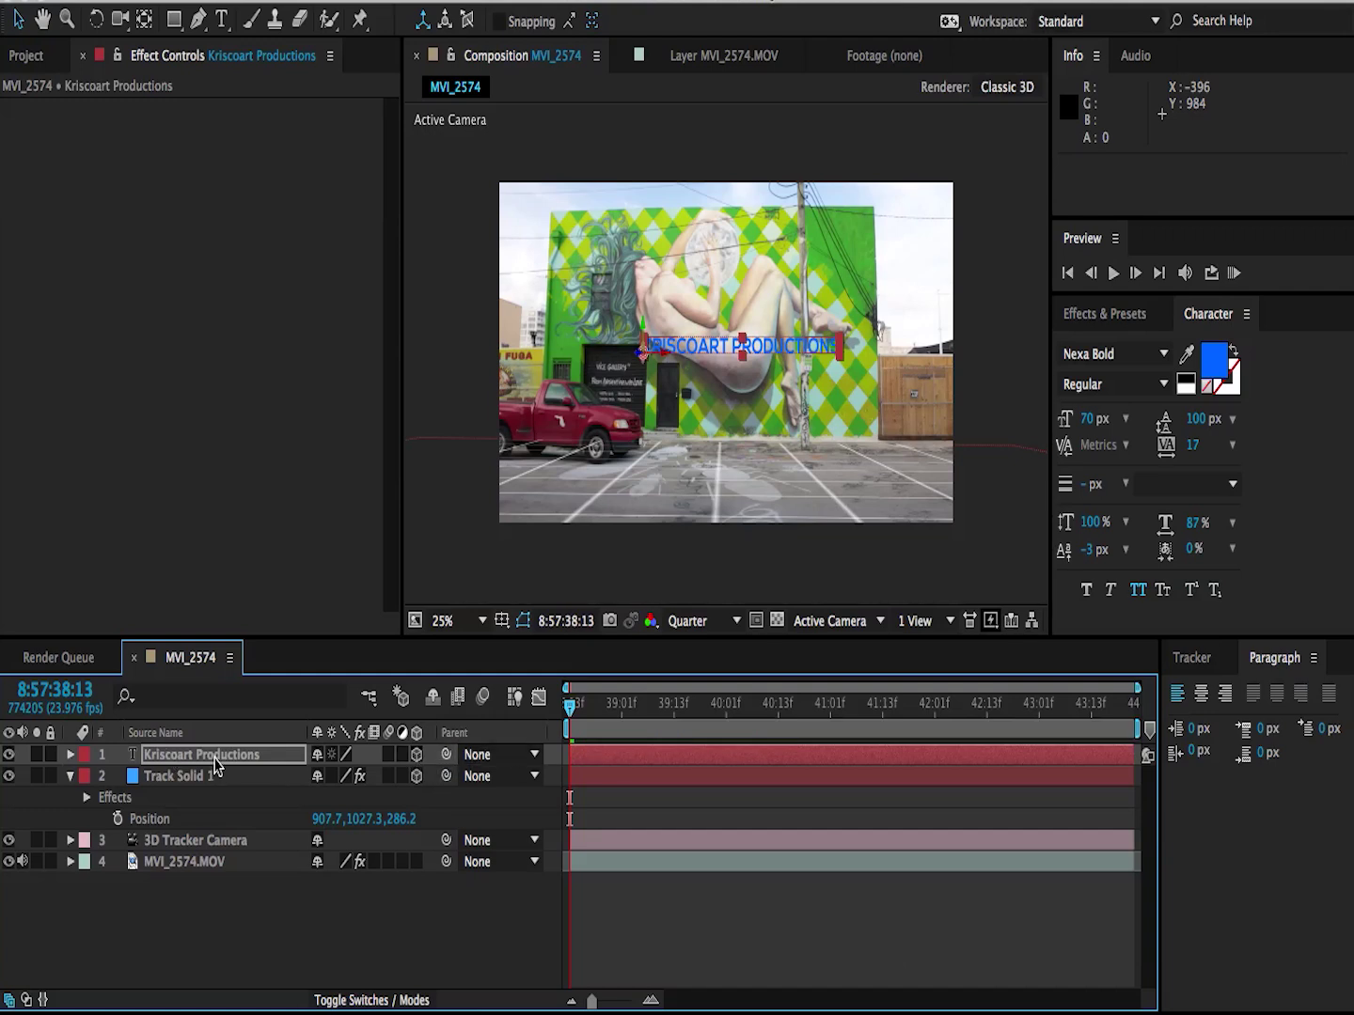
key(F2)
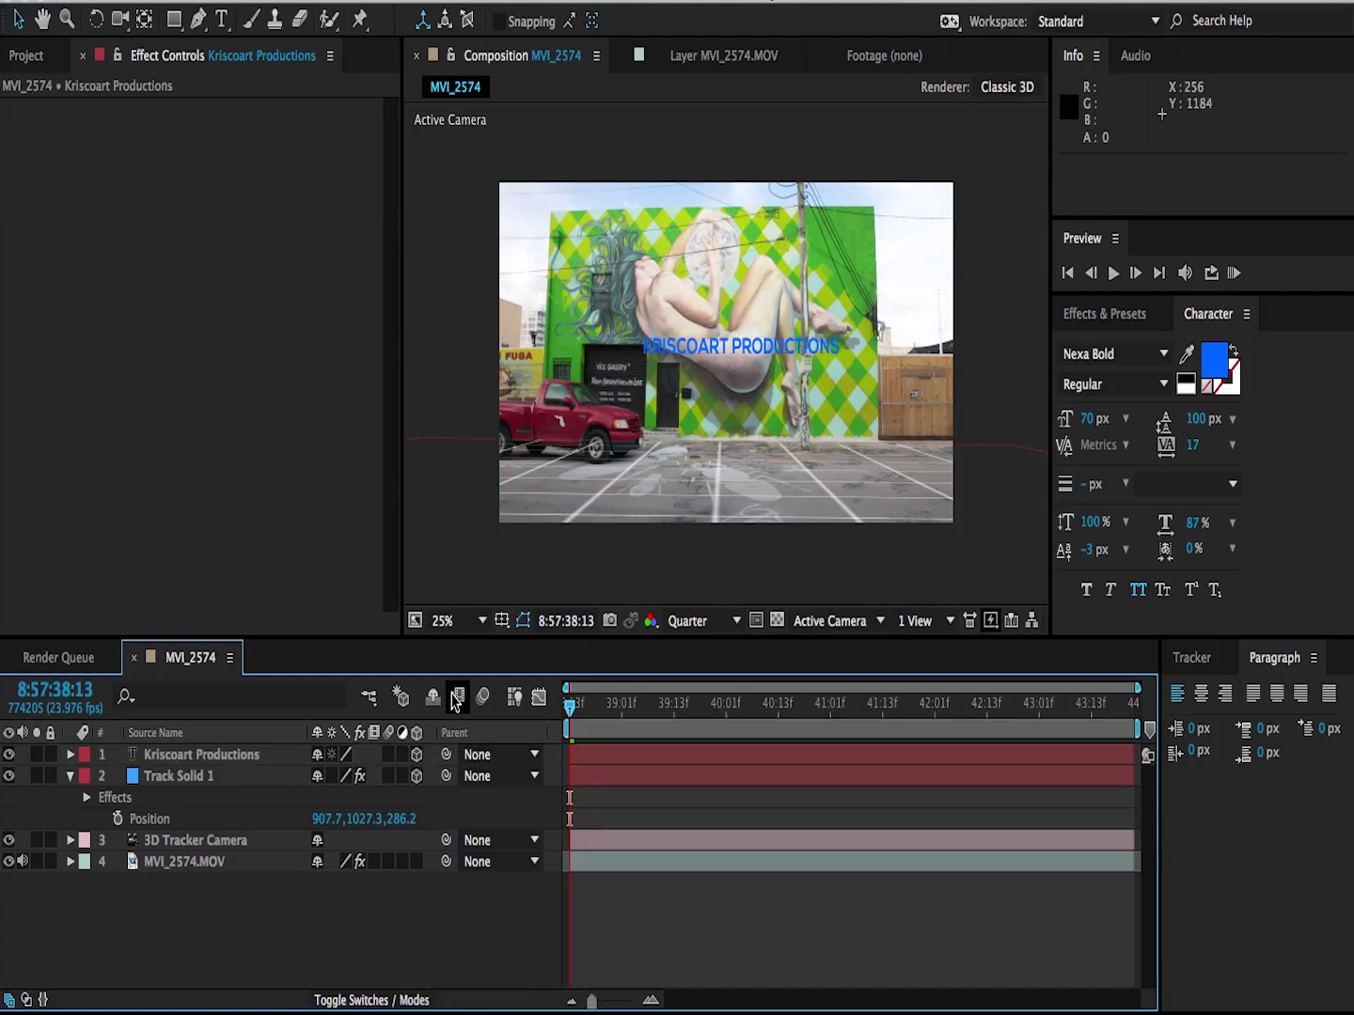
click(1233, 275)
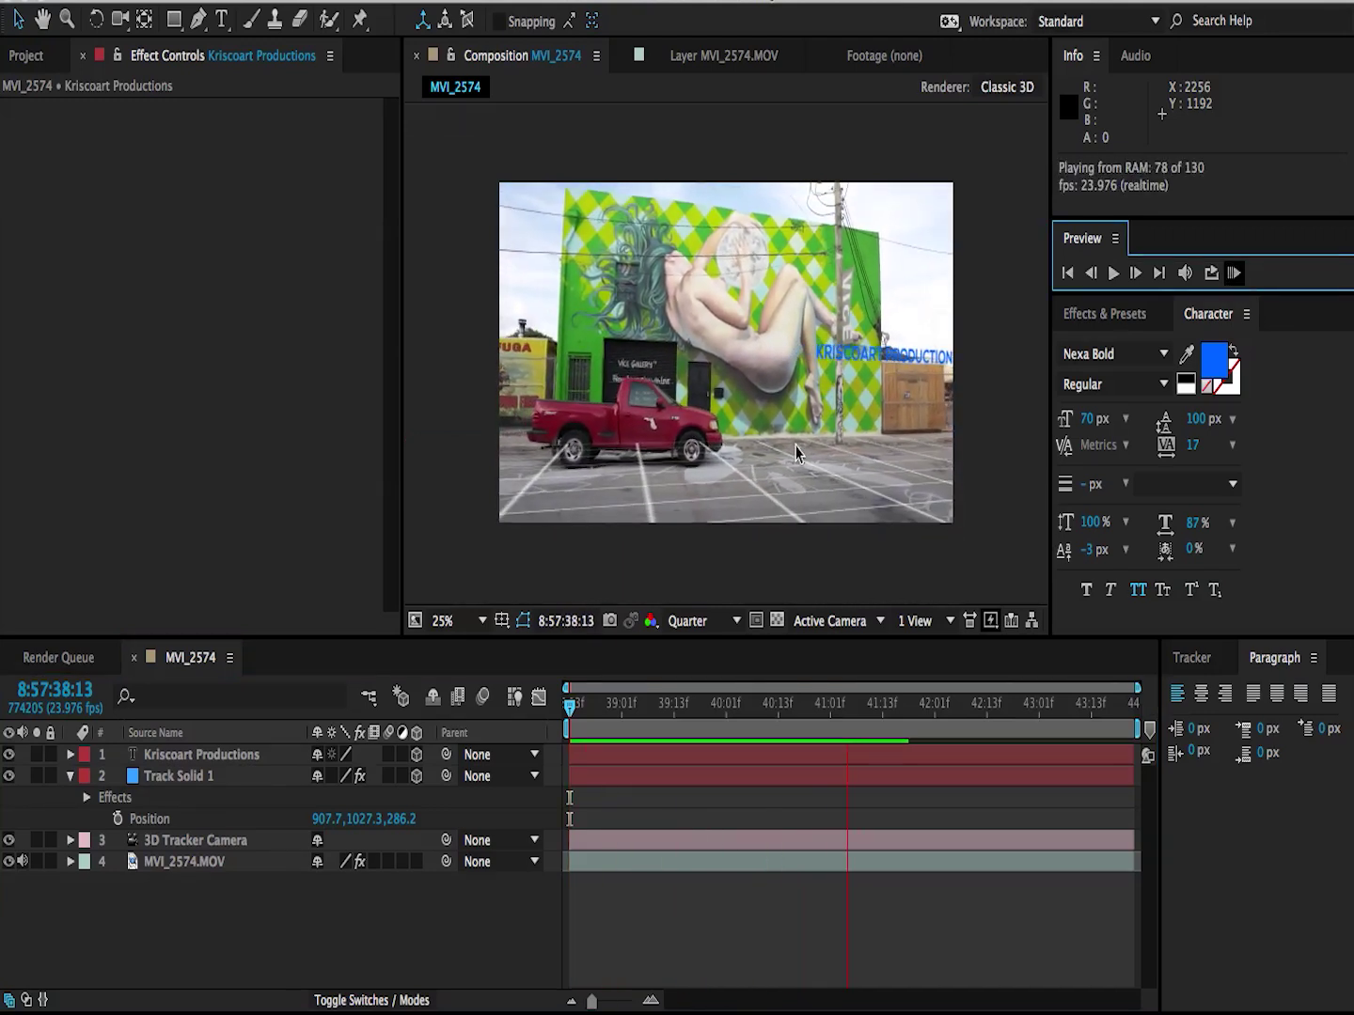
Paste Track Solid 1's Position (907.7, 1027.3, 286.2) into the Kriscoart Productions text layer and scrub to verify.
click(603, 758)
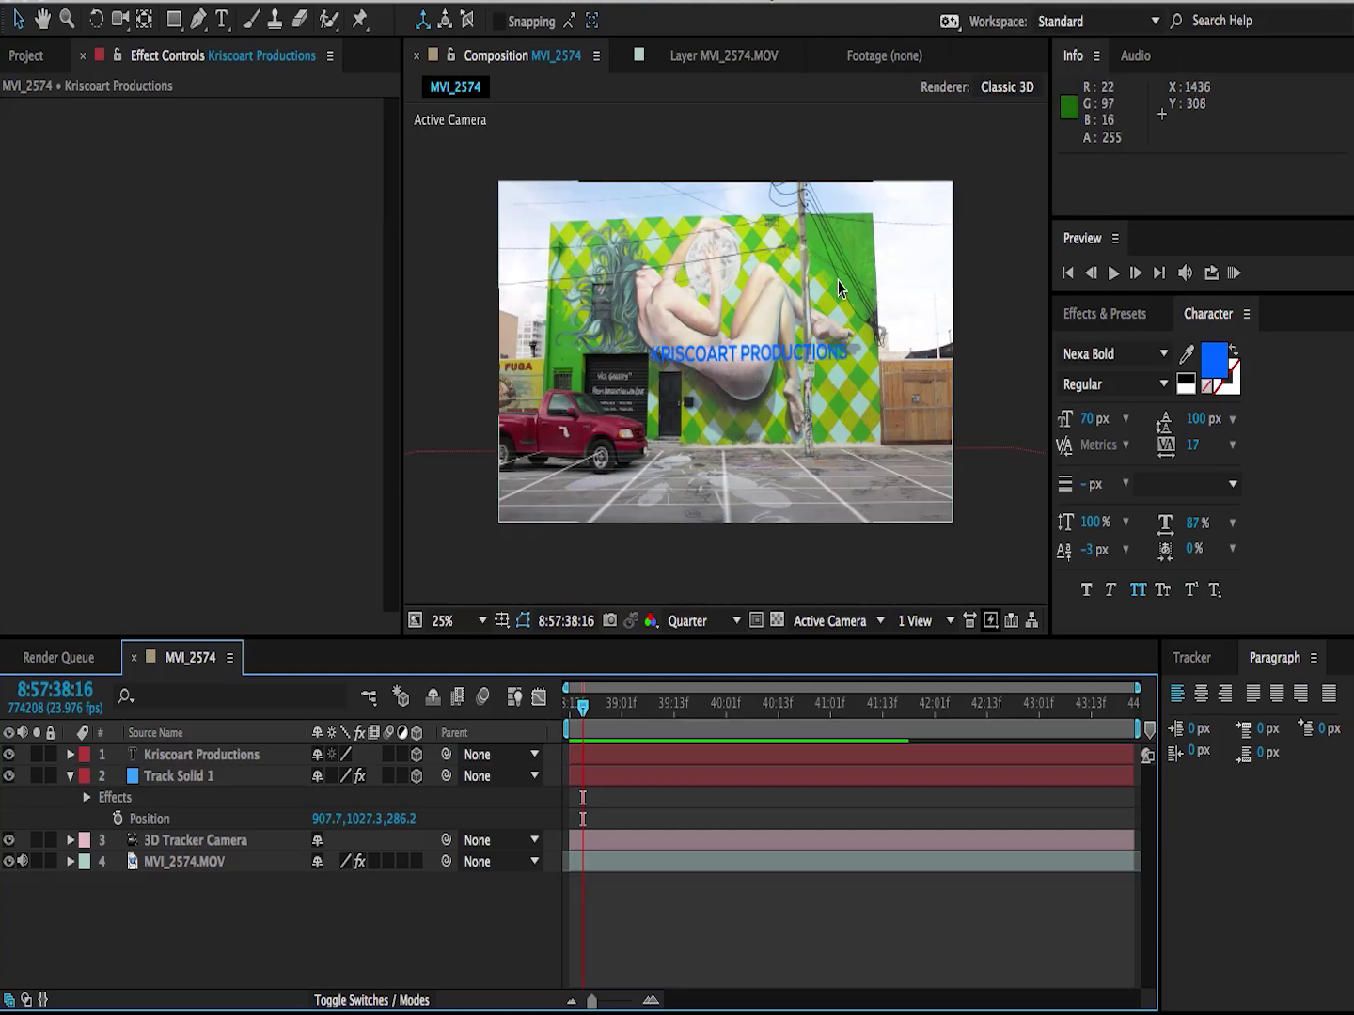
click(137, 786)
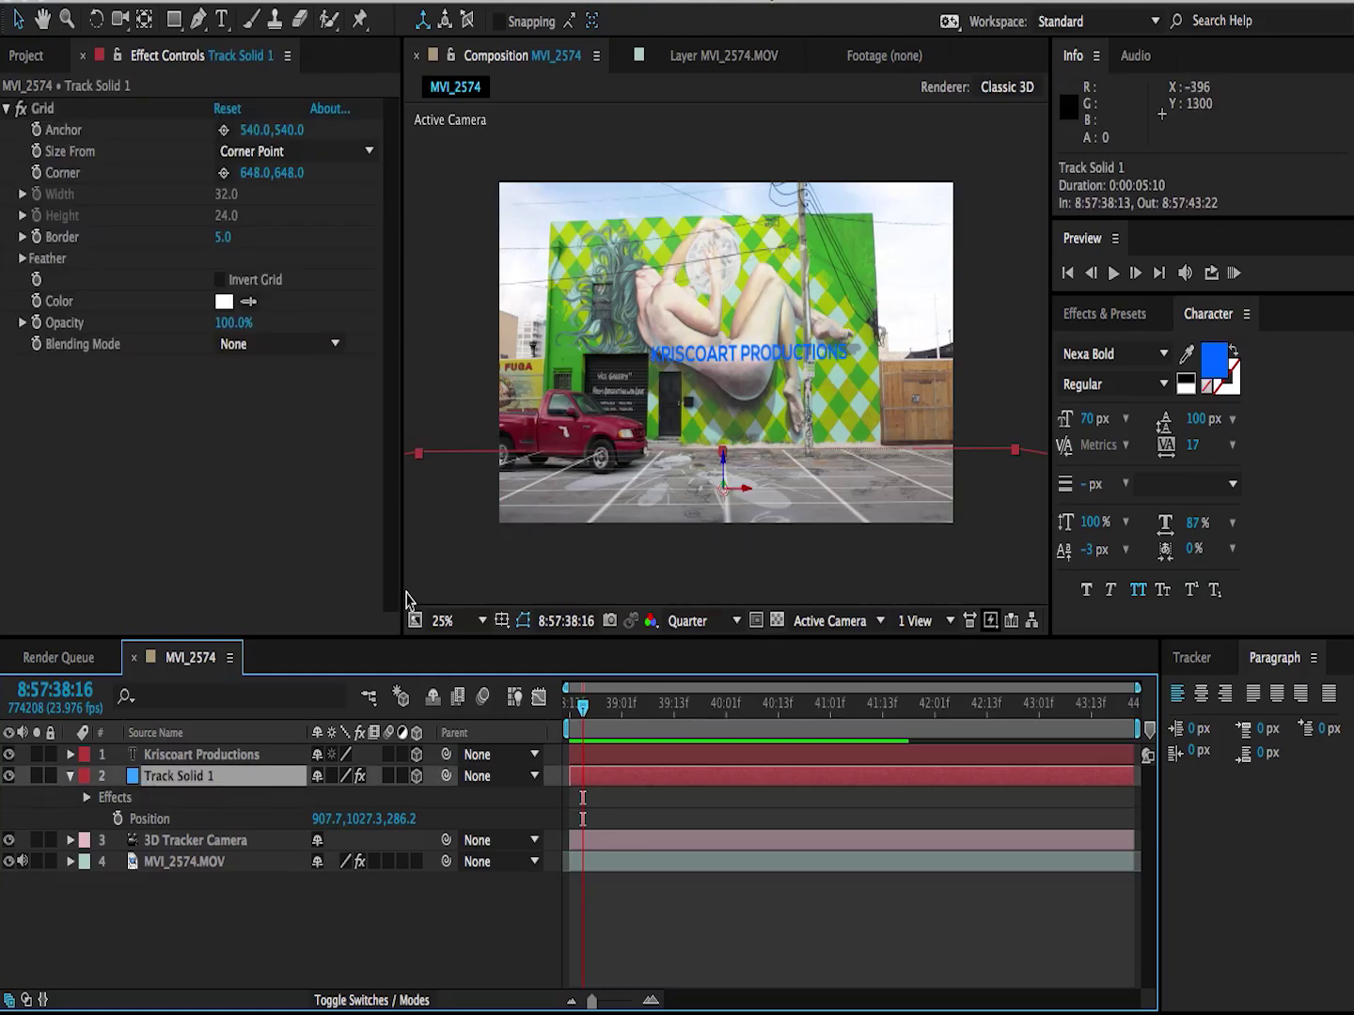
key(p)
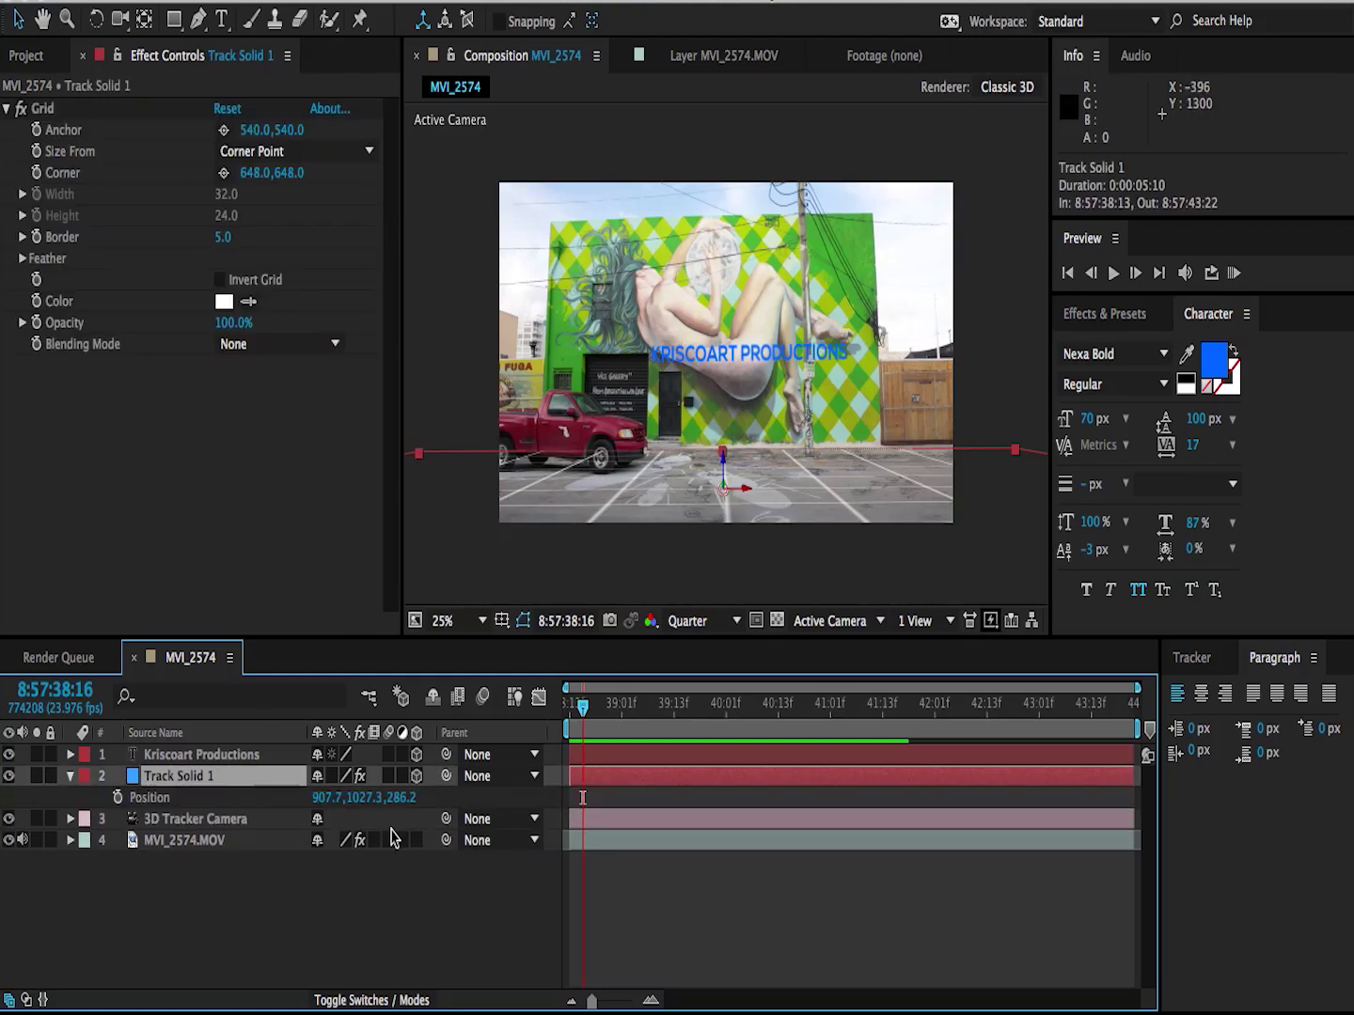
click(194, 756)
key(p)
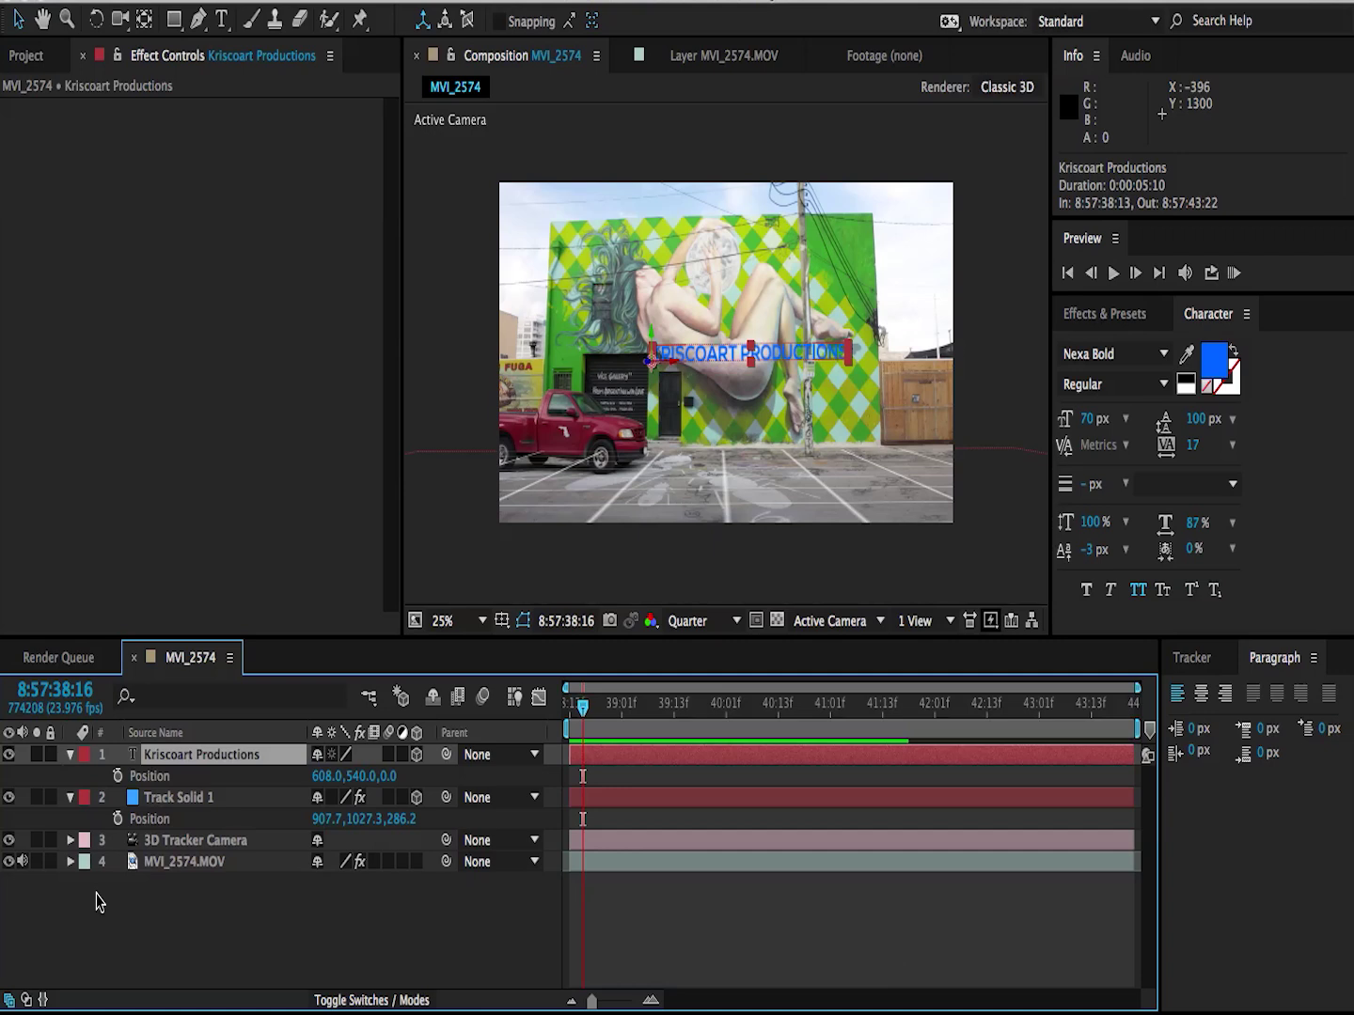
click(160, 825)
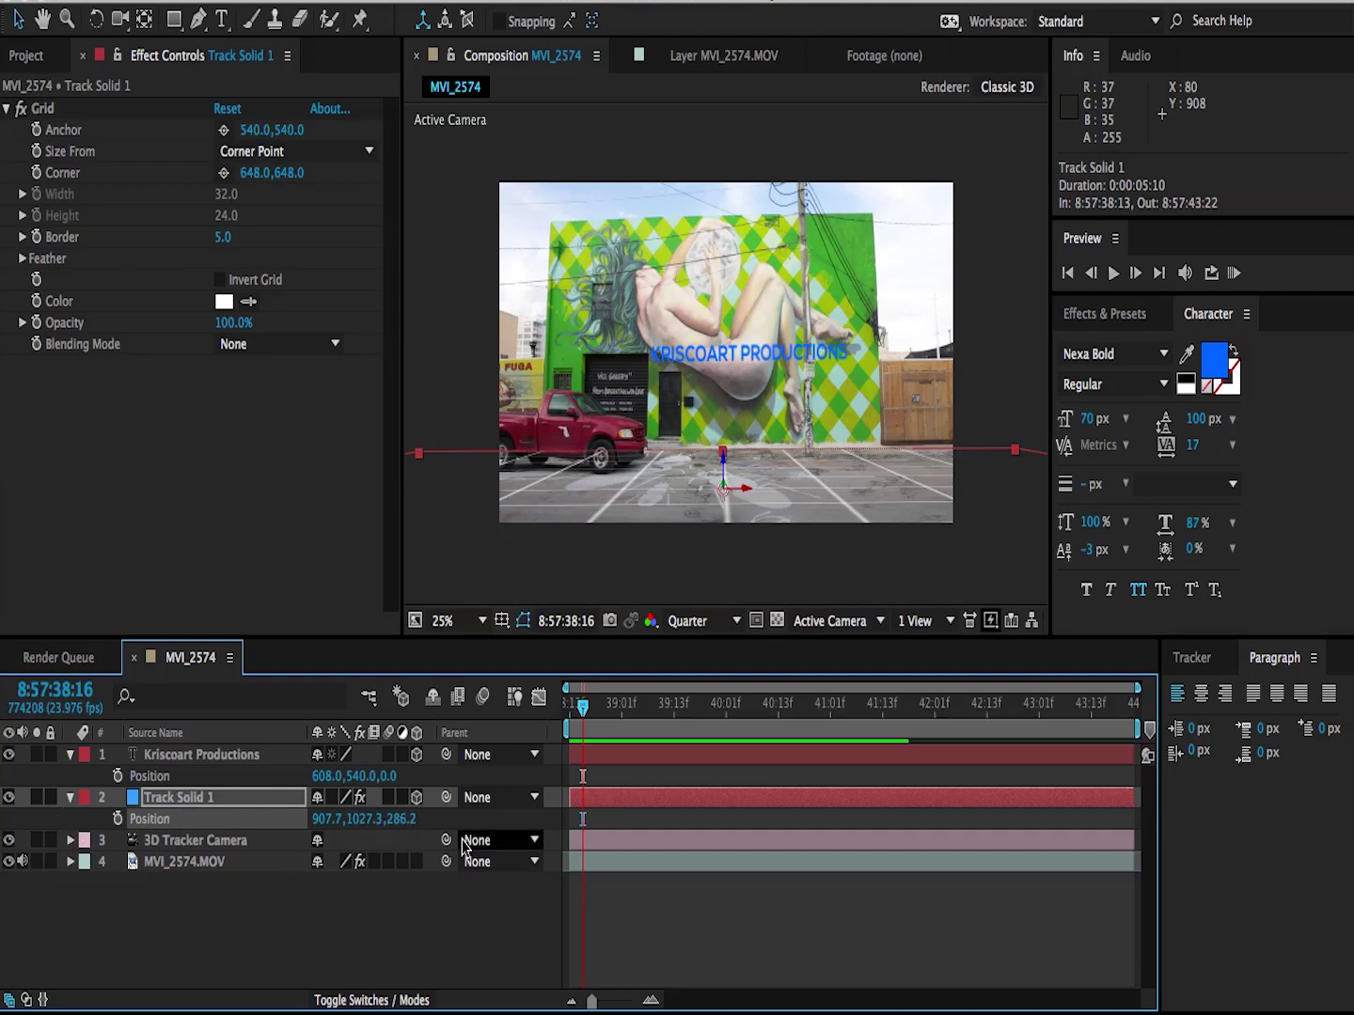
click(156, 777)
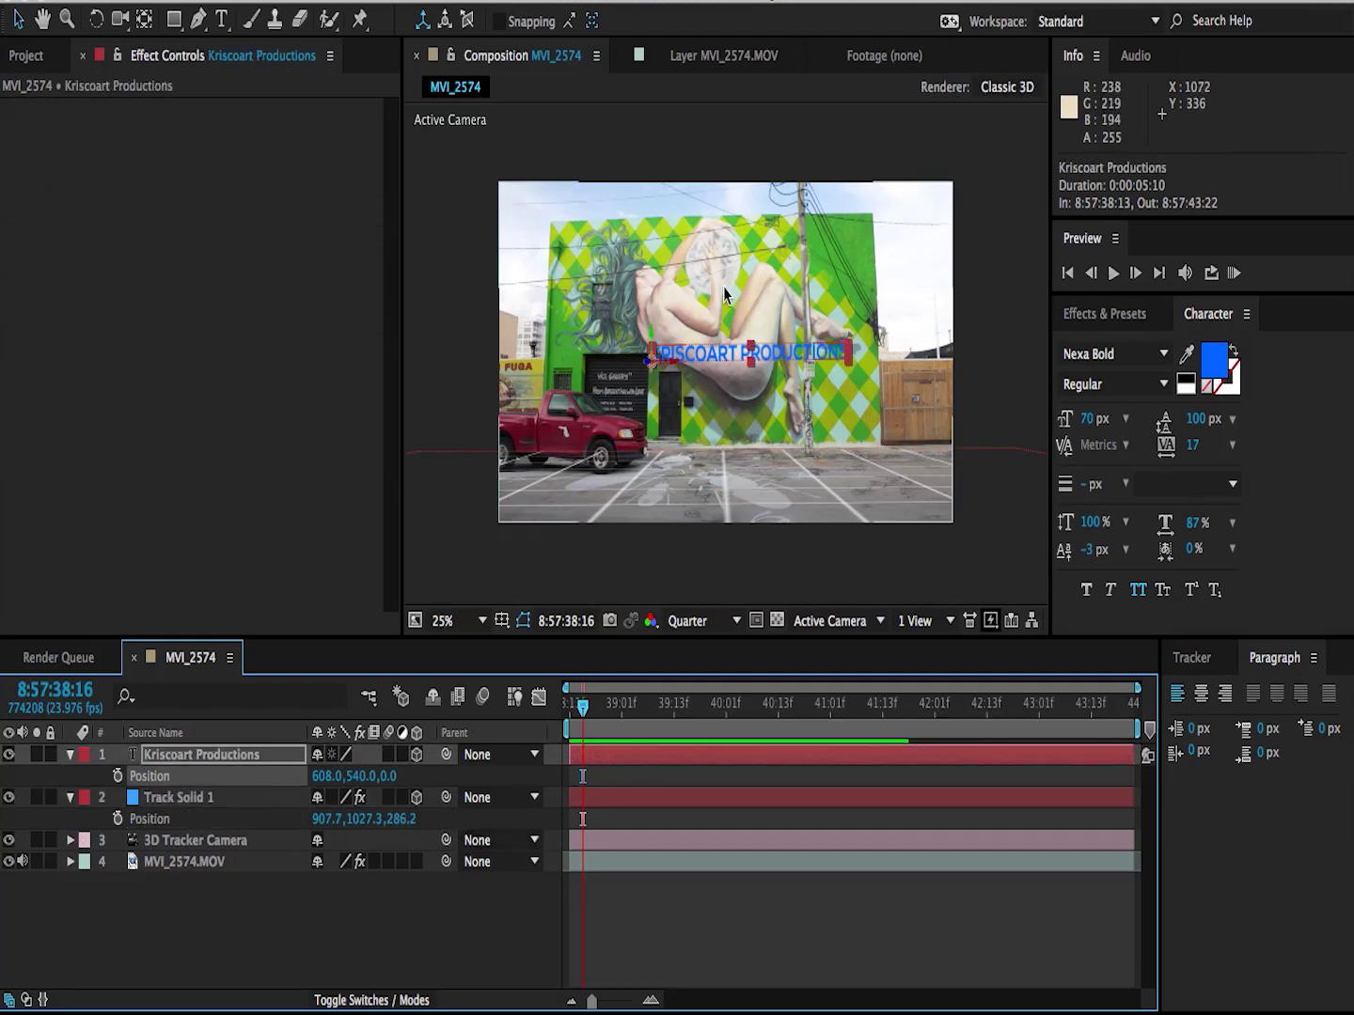
key(ctrl+v)
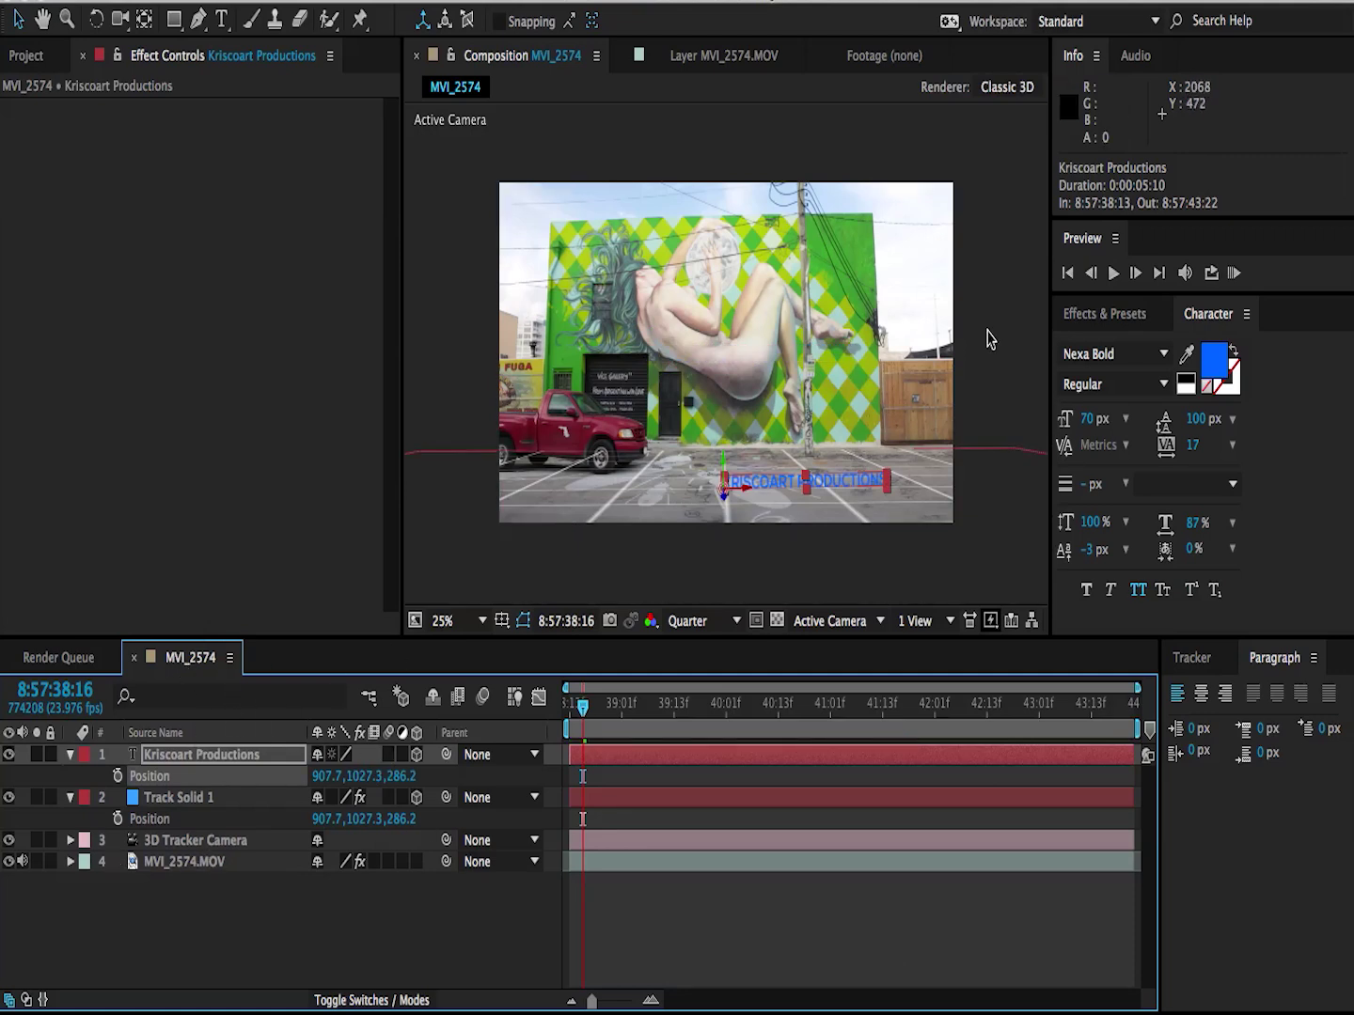
click(495, 905)
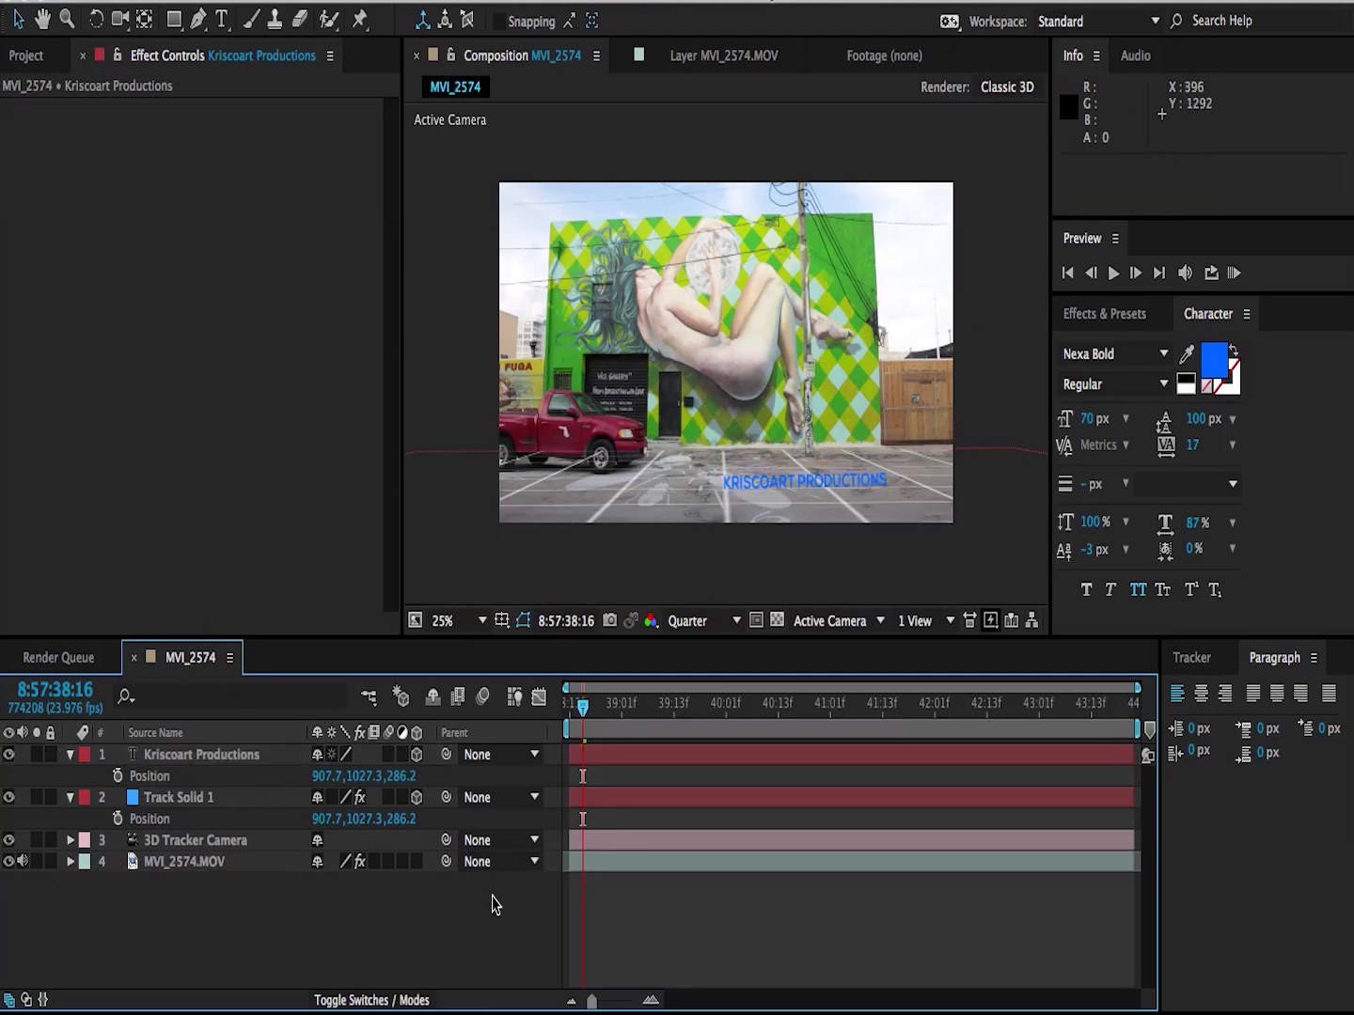
drag(600, 690, 338, 842)
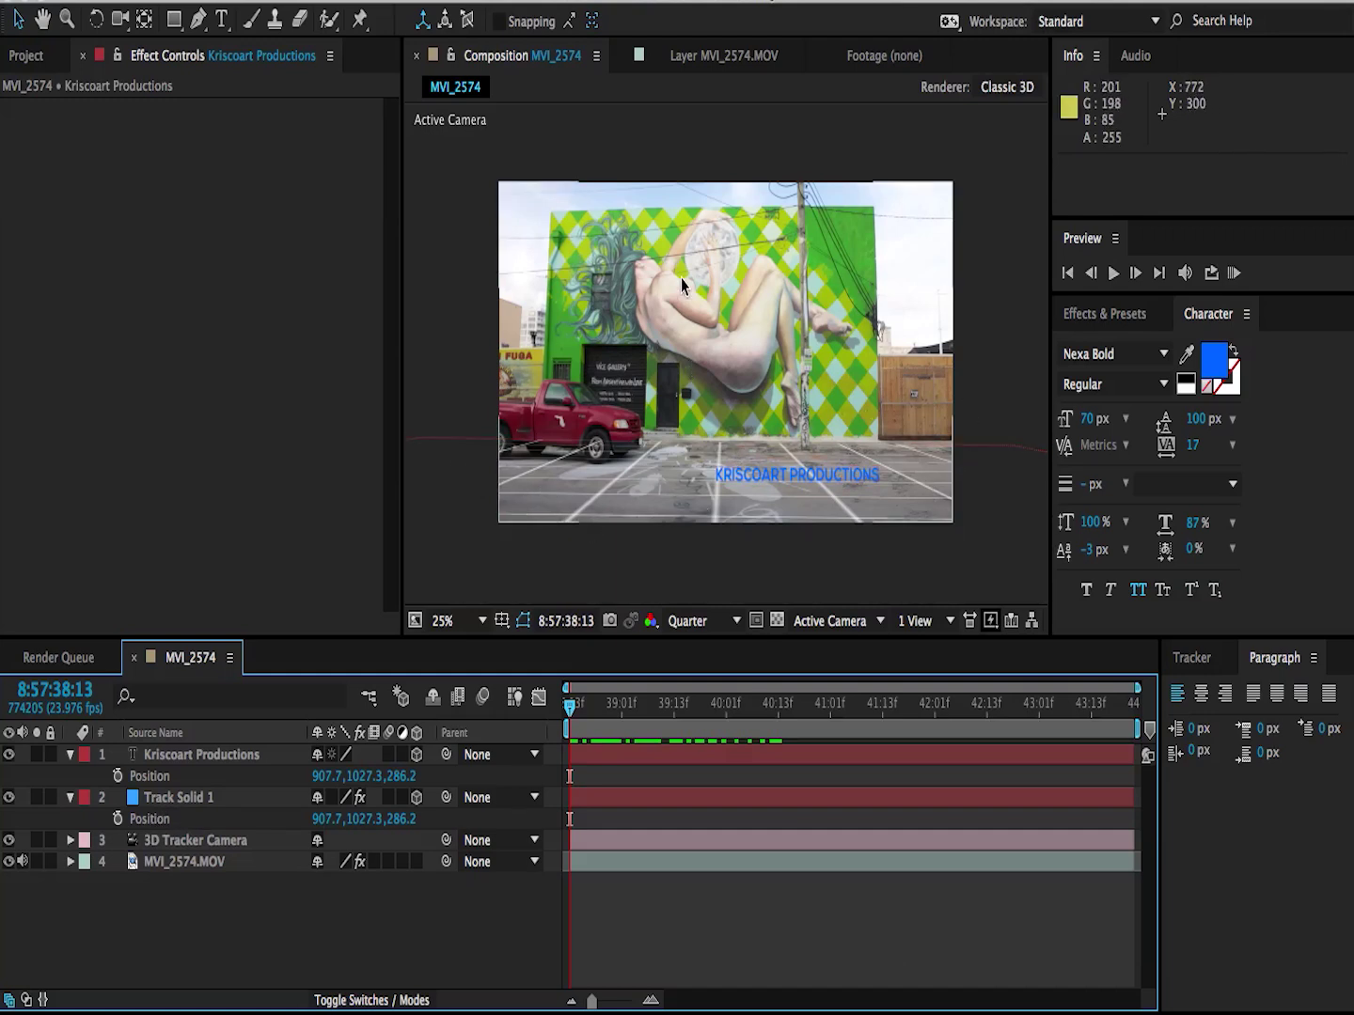
click(180, 761)
Scale the Kriscoart Productions text to 203% and slide it left across the pavement.
key(s)
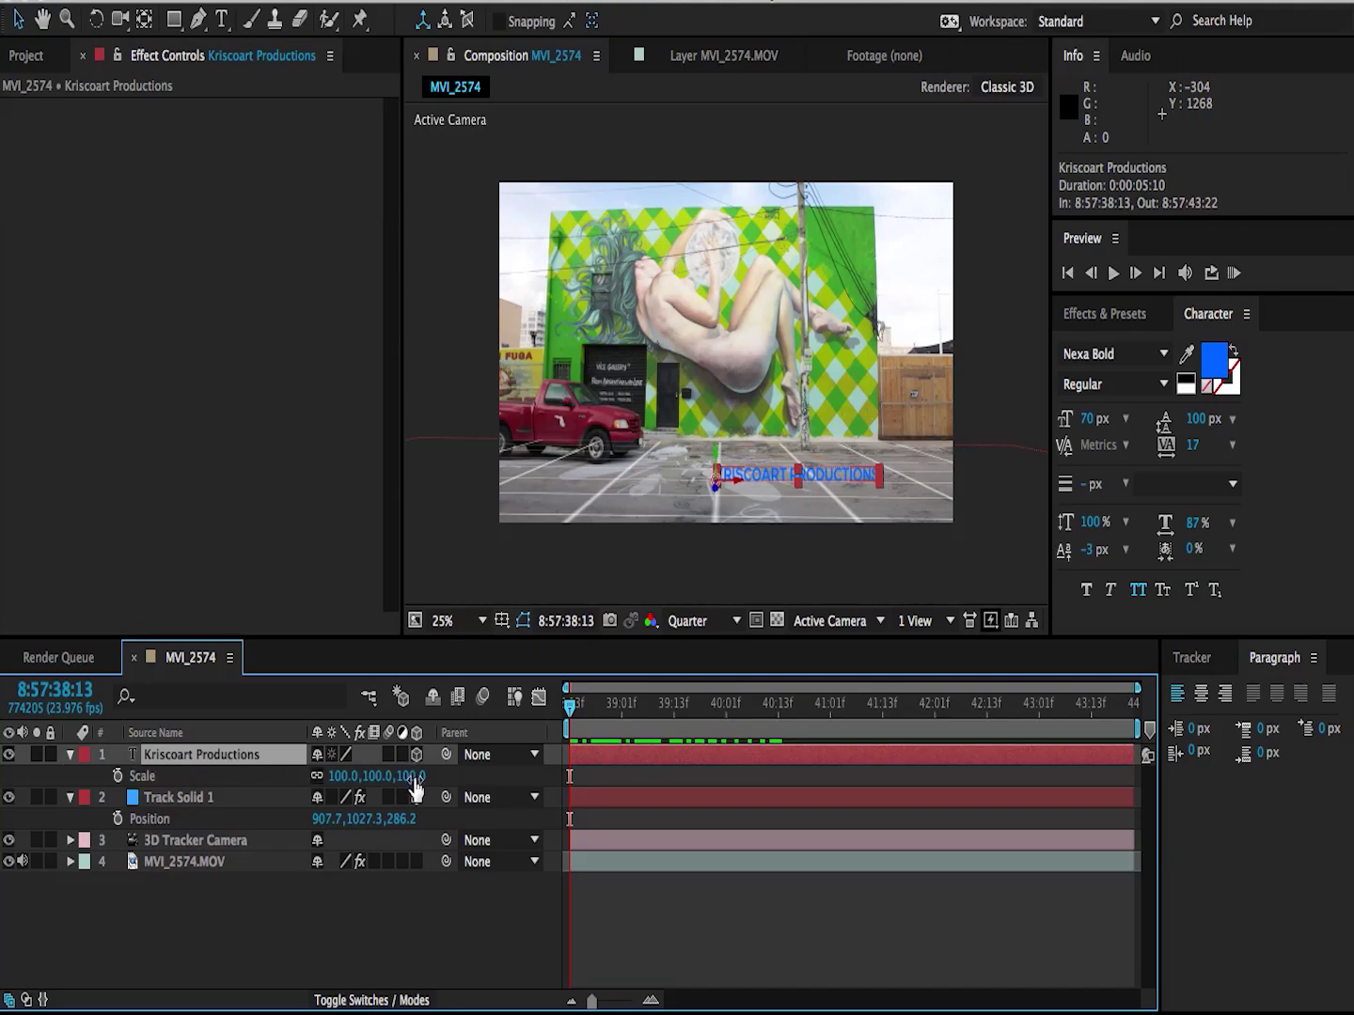
drag(413, 782, 769, 426)
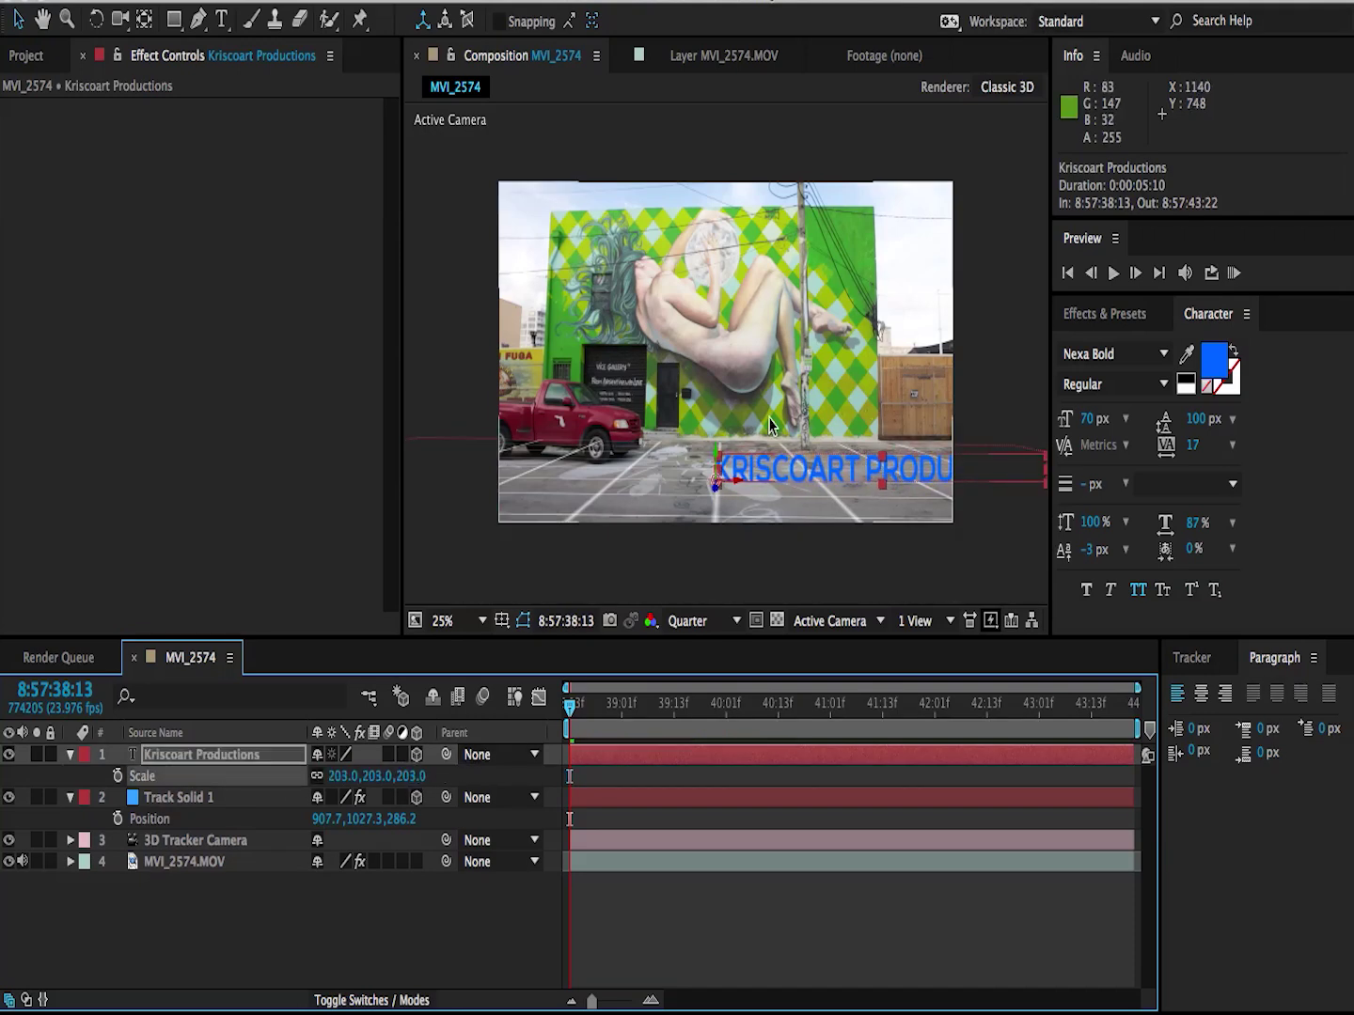
drag(740, 487, 534, 493)
click(329, 912)
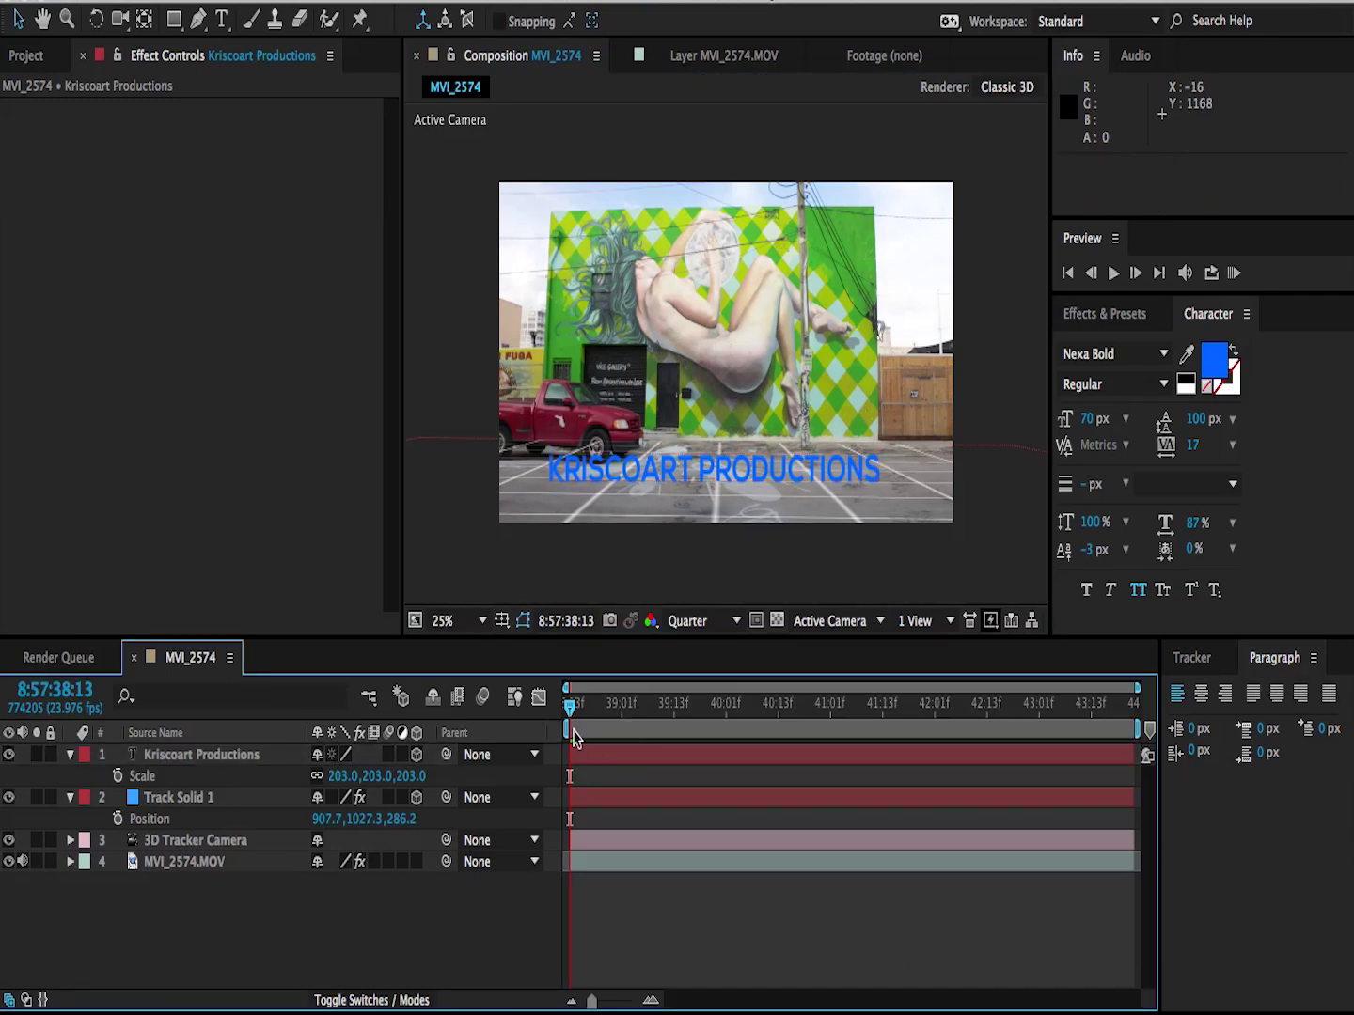
drag(572, 714, 739, 718)
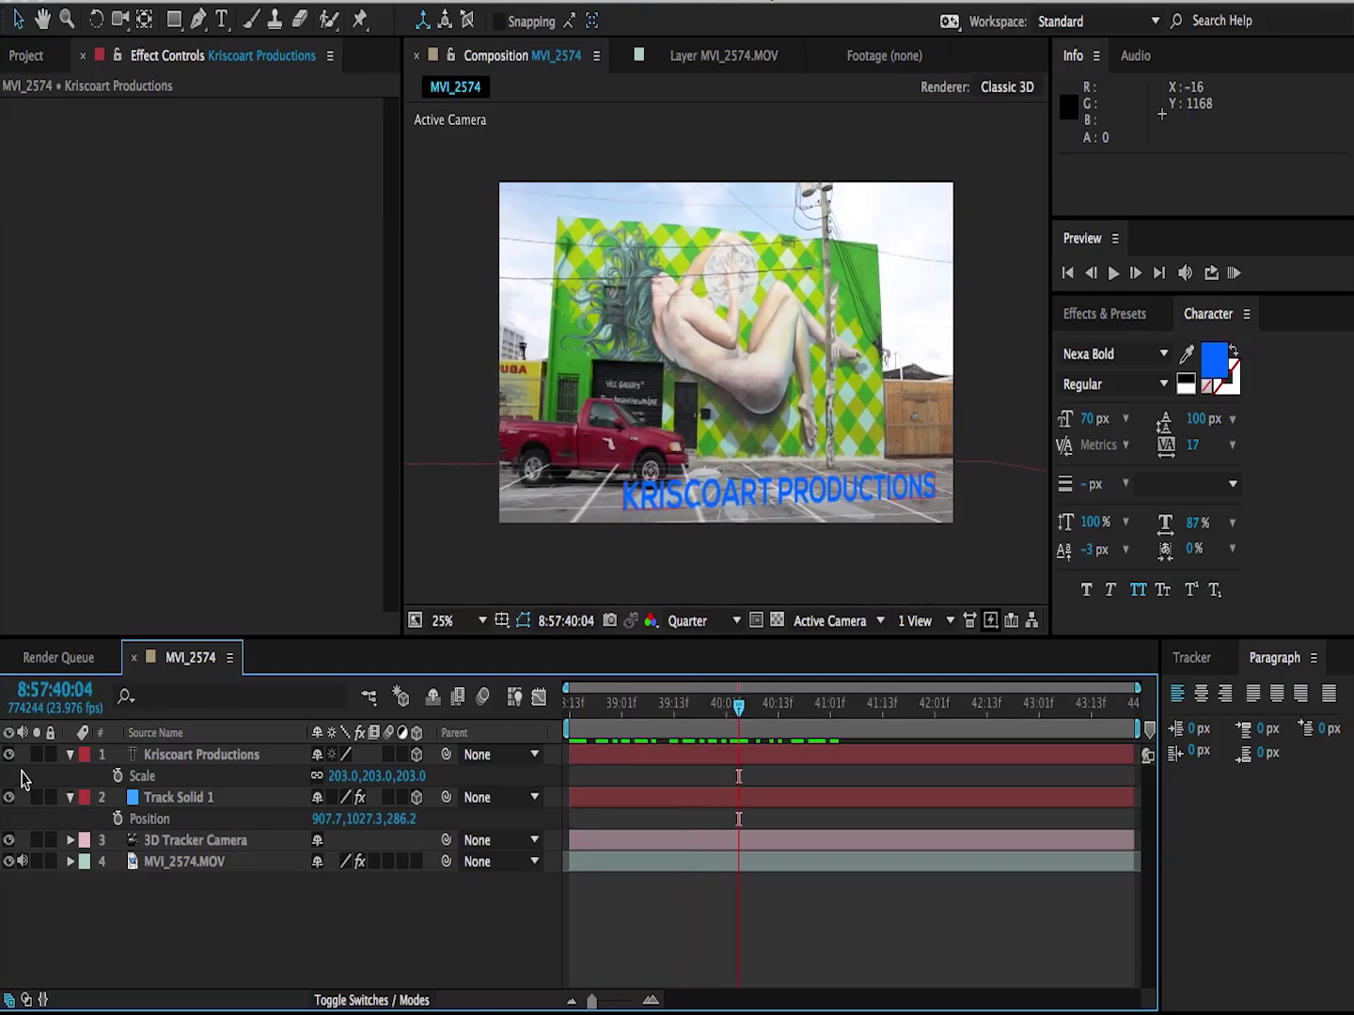
Hide Track Solid 1 and duplicate the text layer, keeping the original lower copy selected.
click(9, 797)
key(KP_1)
key(i)
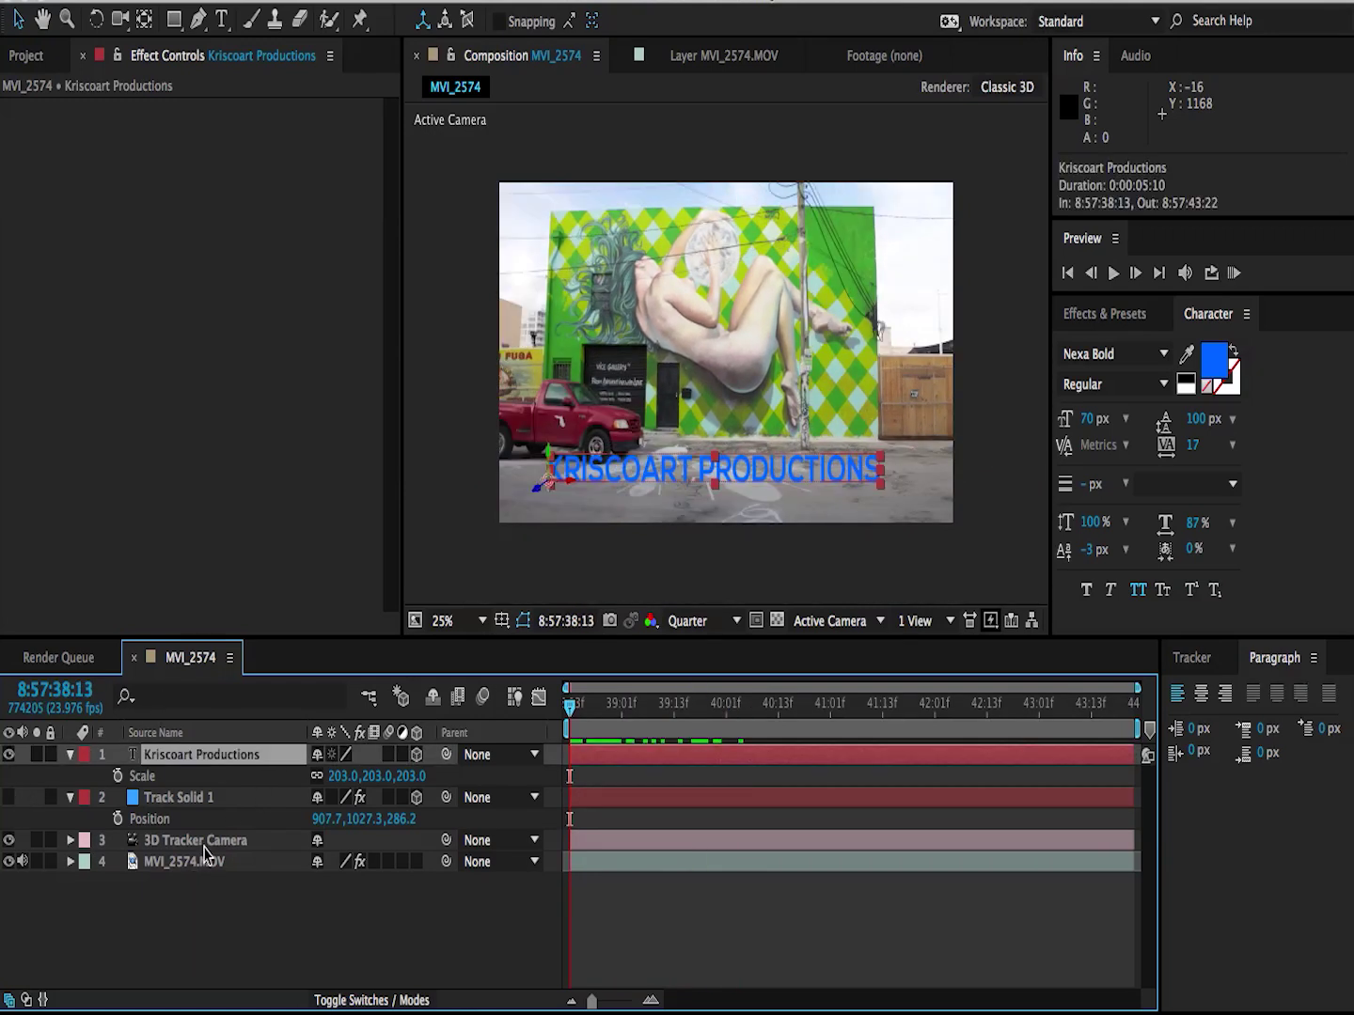
key(ctrl+d)
click(171, 781)
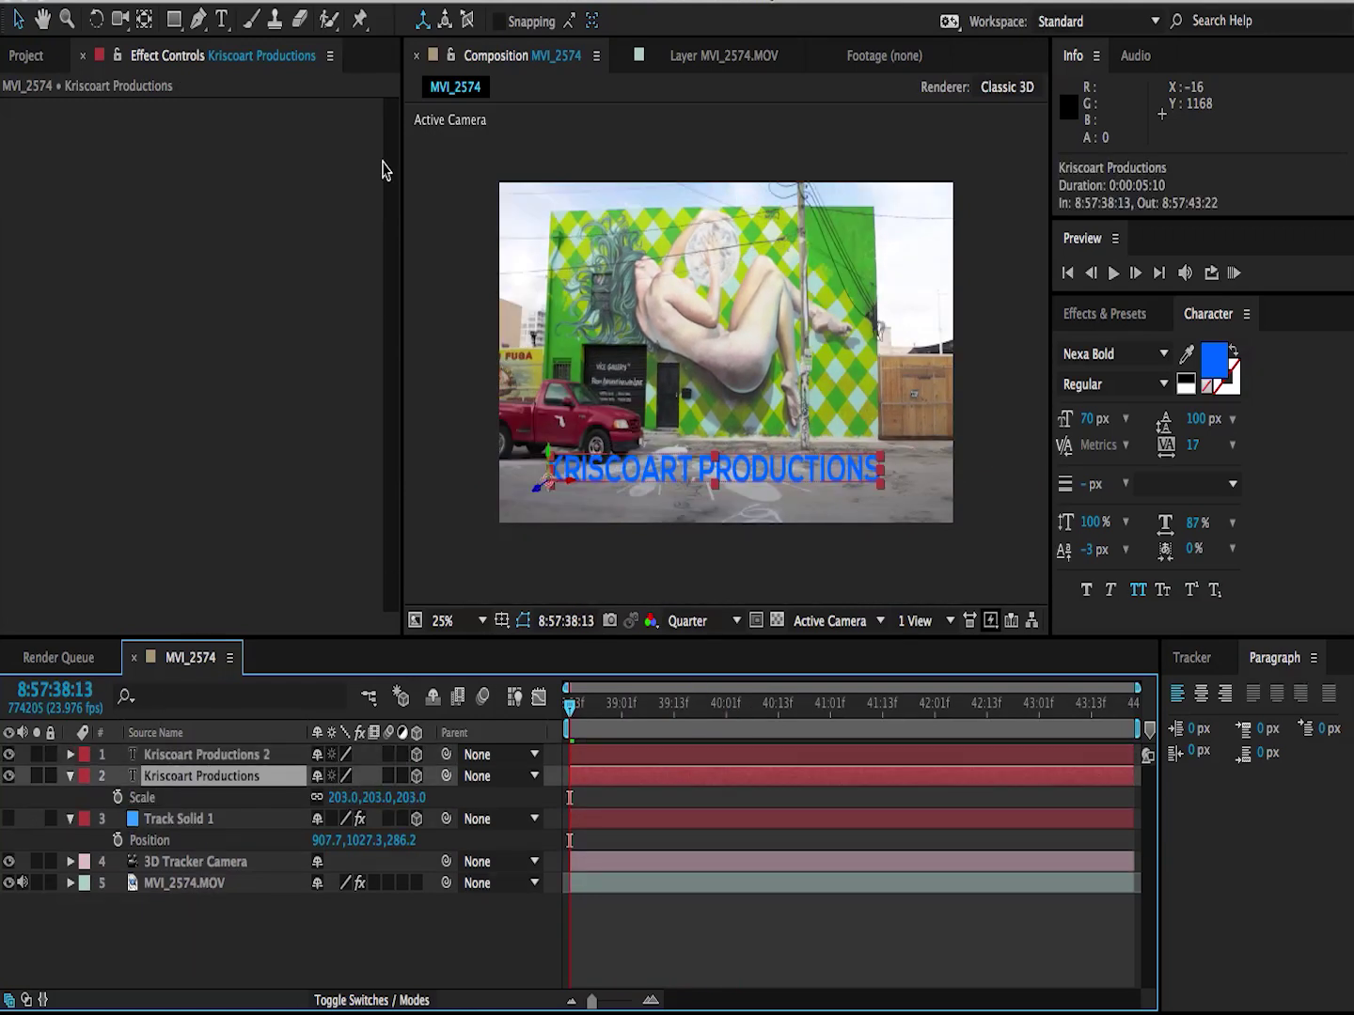
Rotate the lower text copy and stretch its Y scale to about 906.4%.
click(97, 18)
mouse_move(578, 452)
mouse_down()
mouse_move(564, 469)
mouse_move(562, 450)
mouse_up()
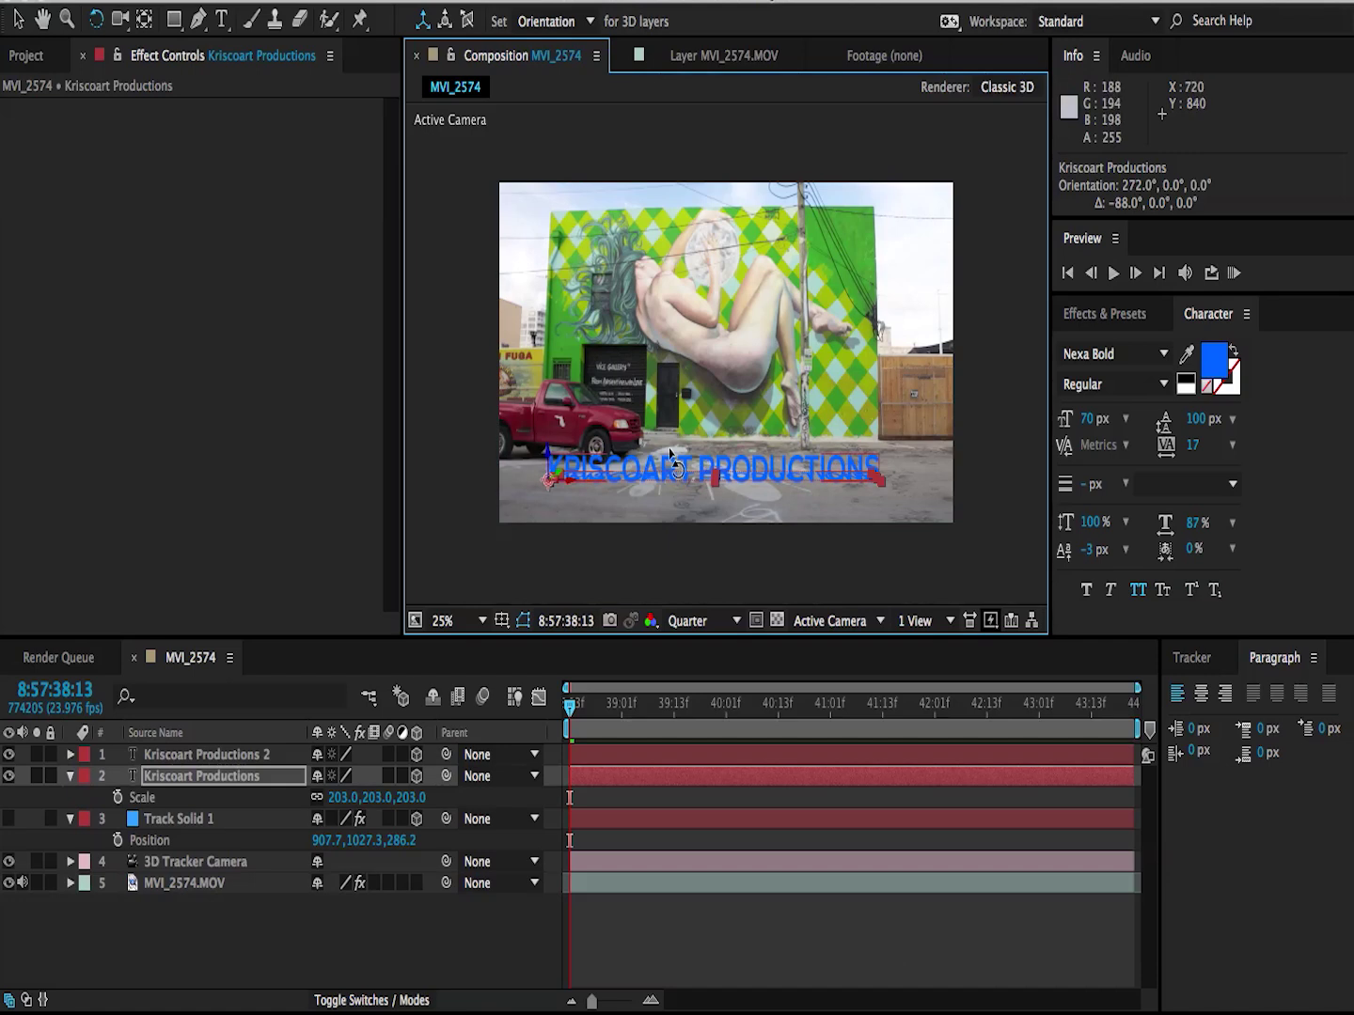
click(18, 17)
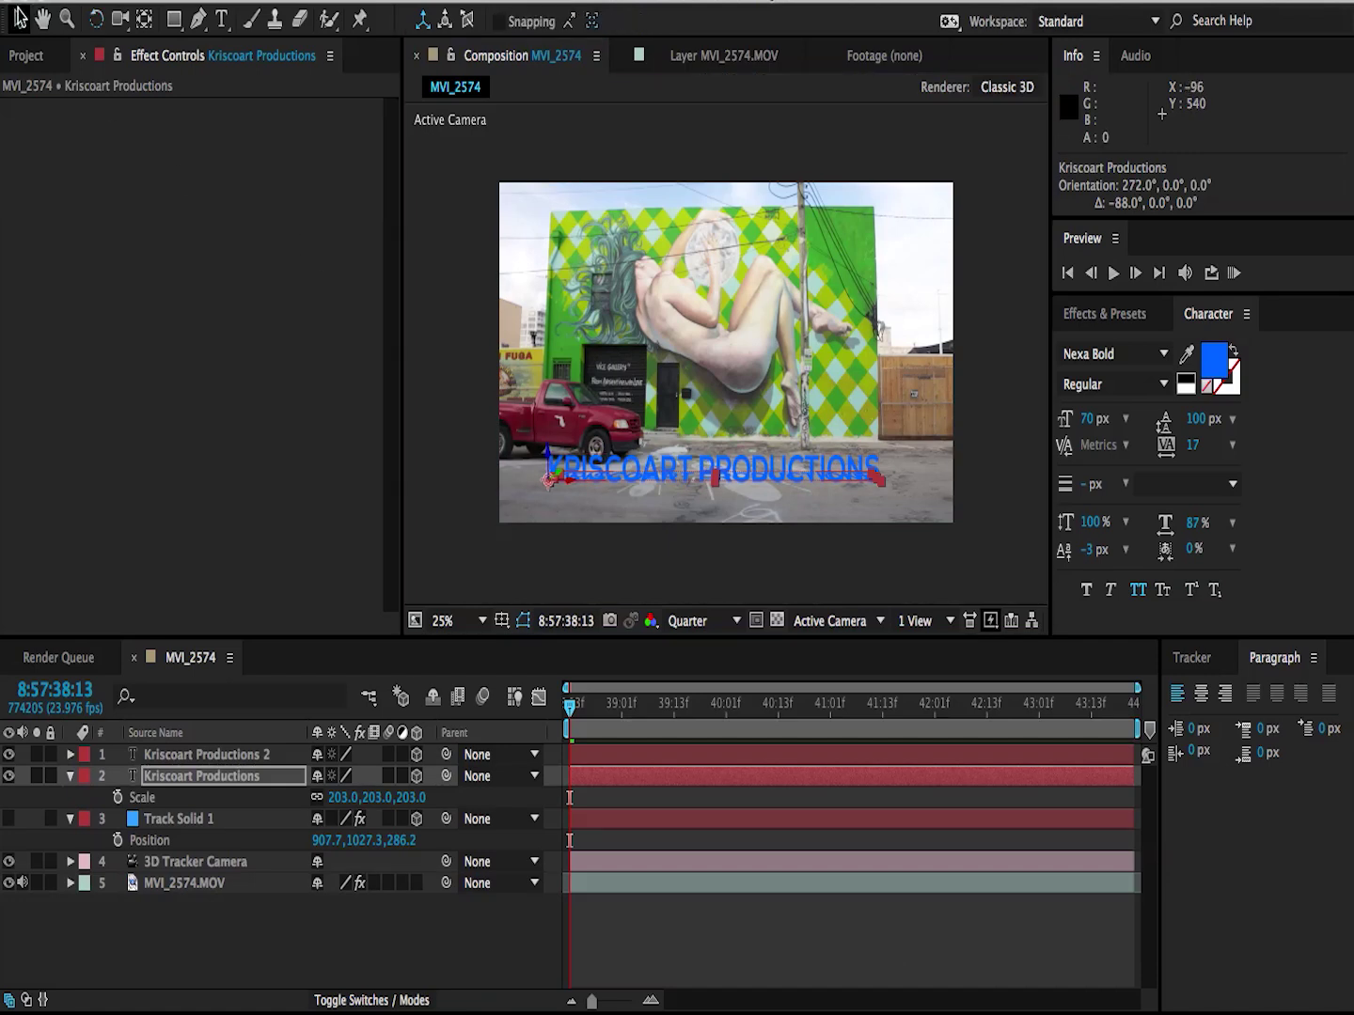
click(717, 475)
mouse_move(716, 475)
mouse_down()
mouse_move(731, 484)
mouse_move(732, 460)
mouse_up()
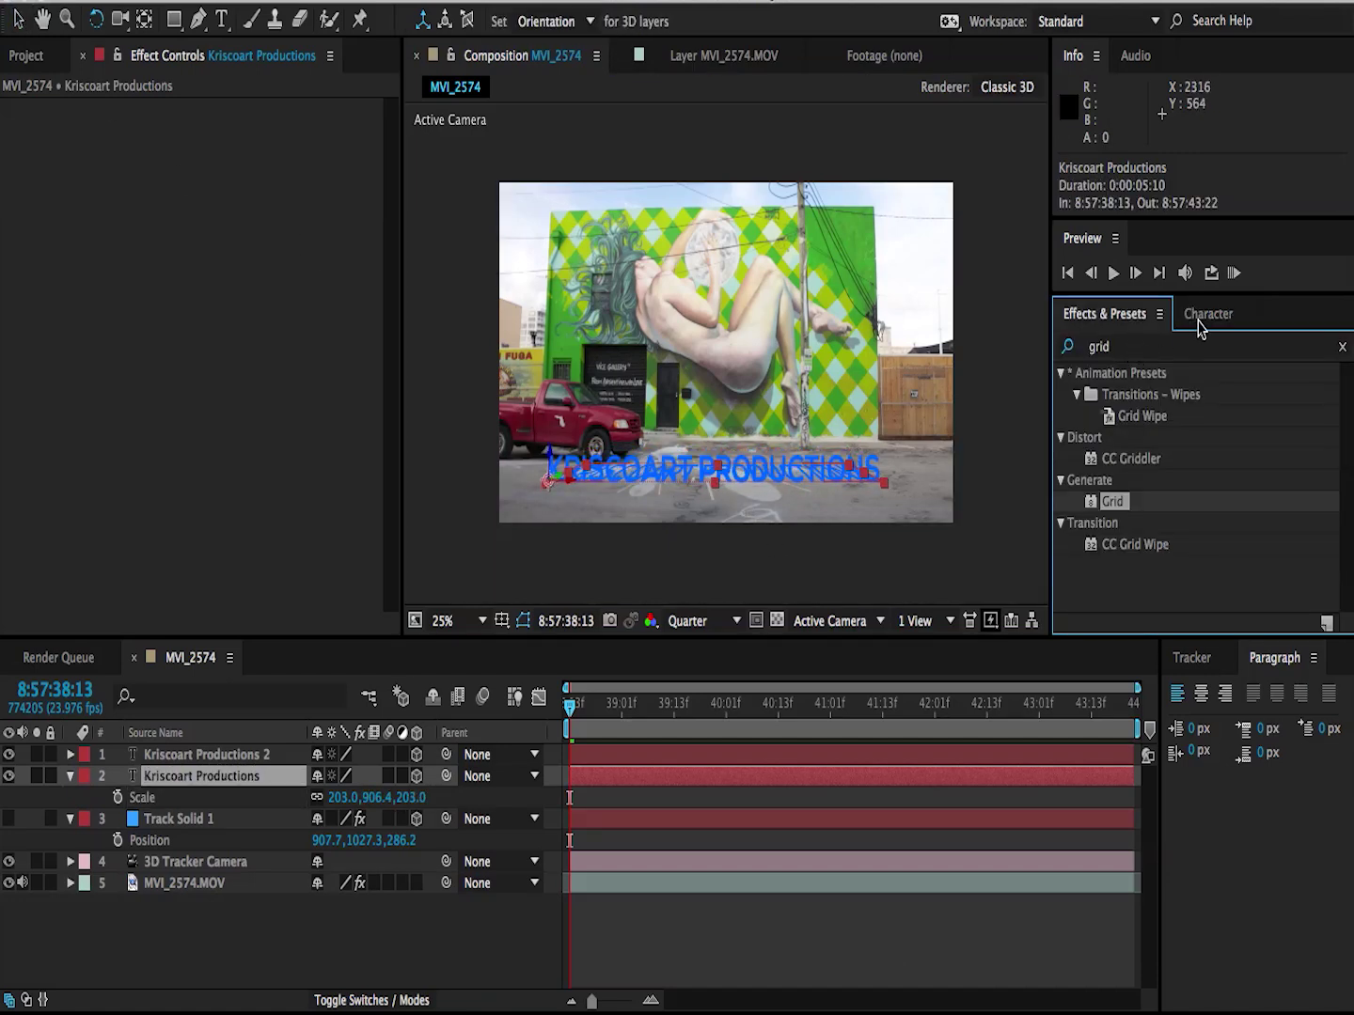
Make the shadow text's fill black and lower its opacity to 41%.
click(1202, 320)
click(1207, 355)
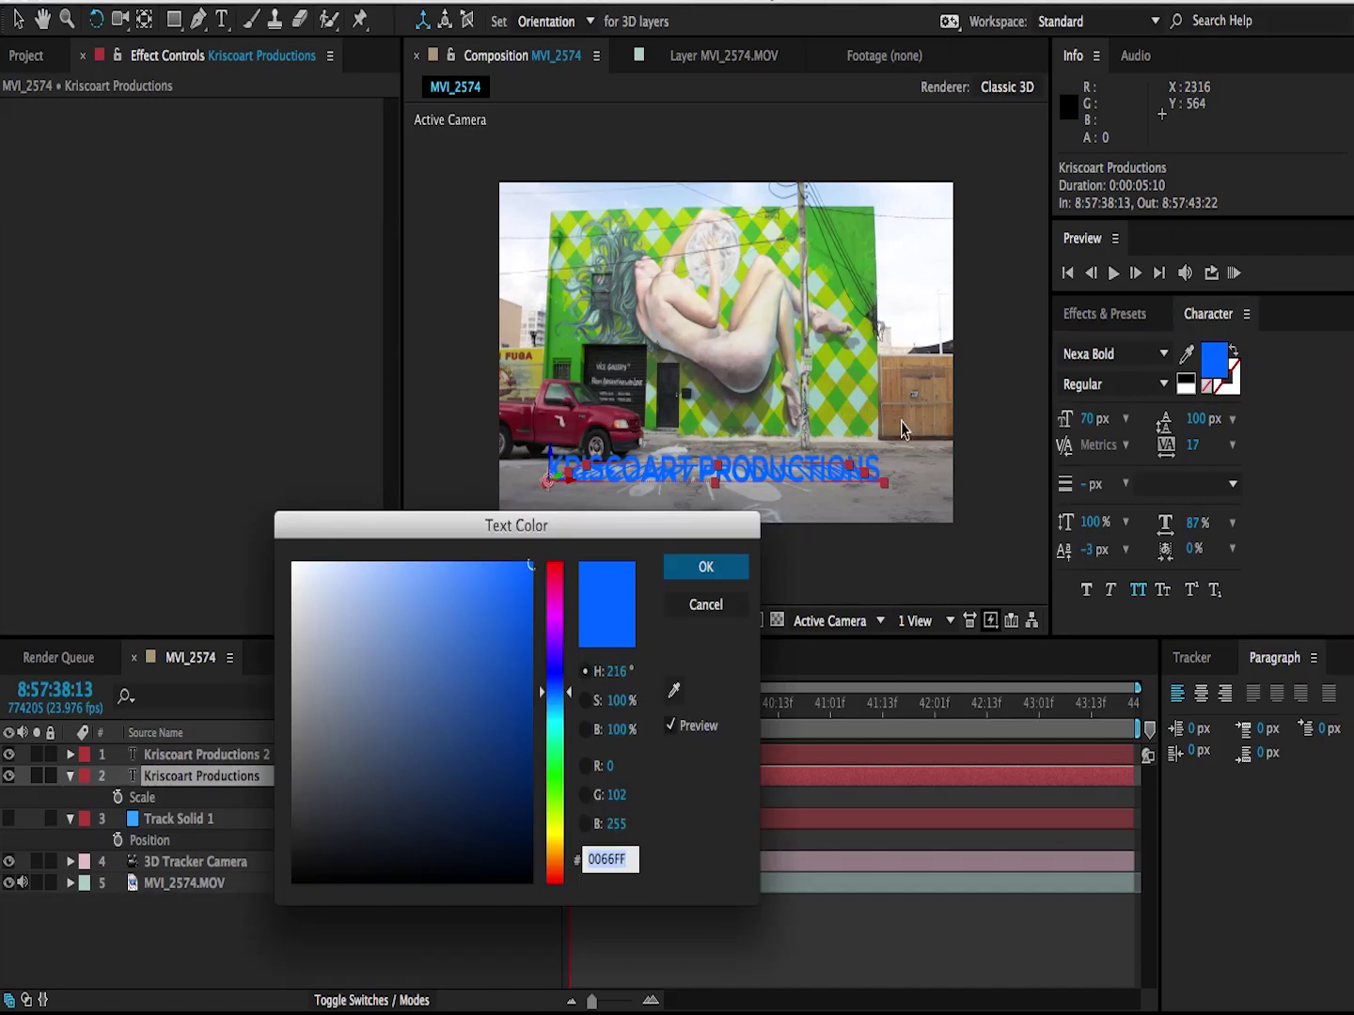
drag(399, 677, 531, 882)
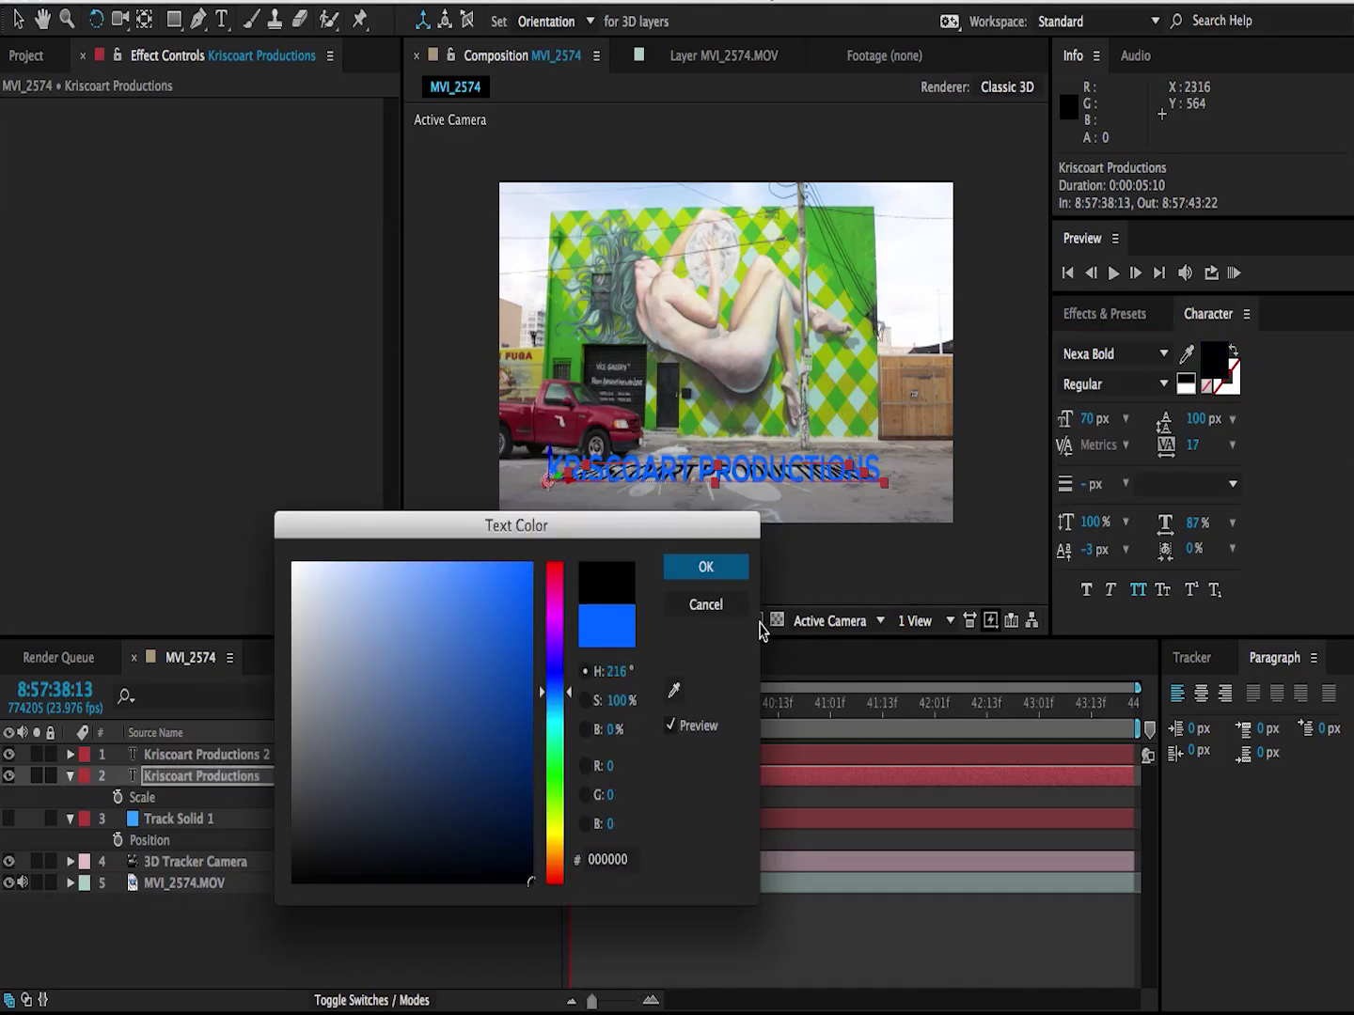
click(710, 568)
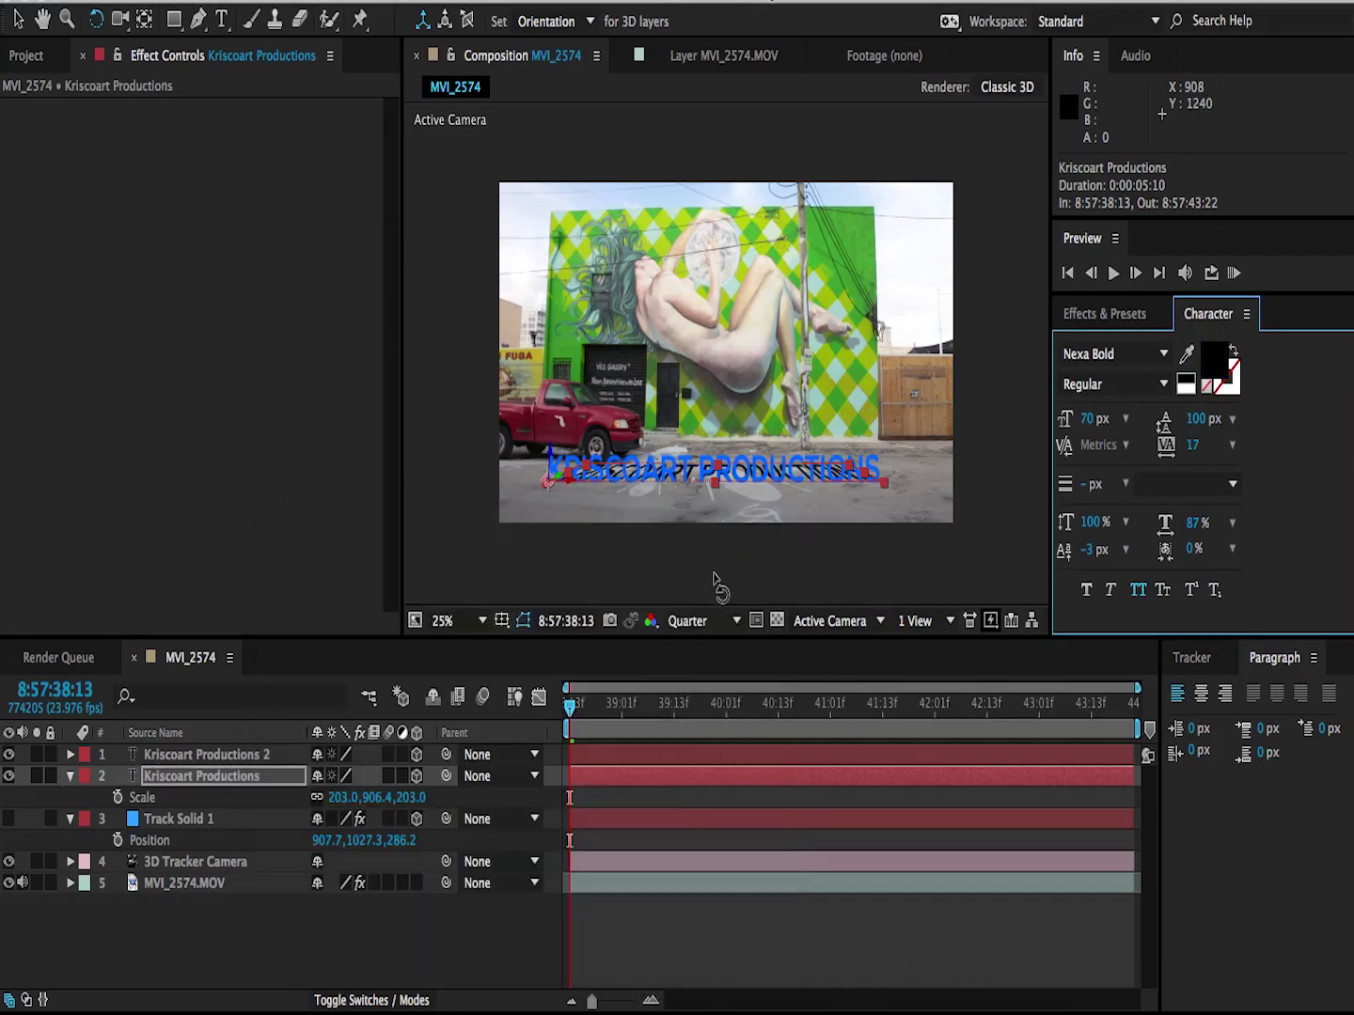
click(193, 942)
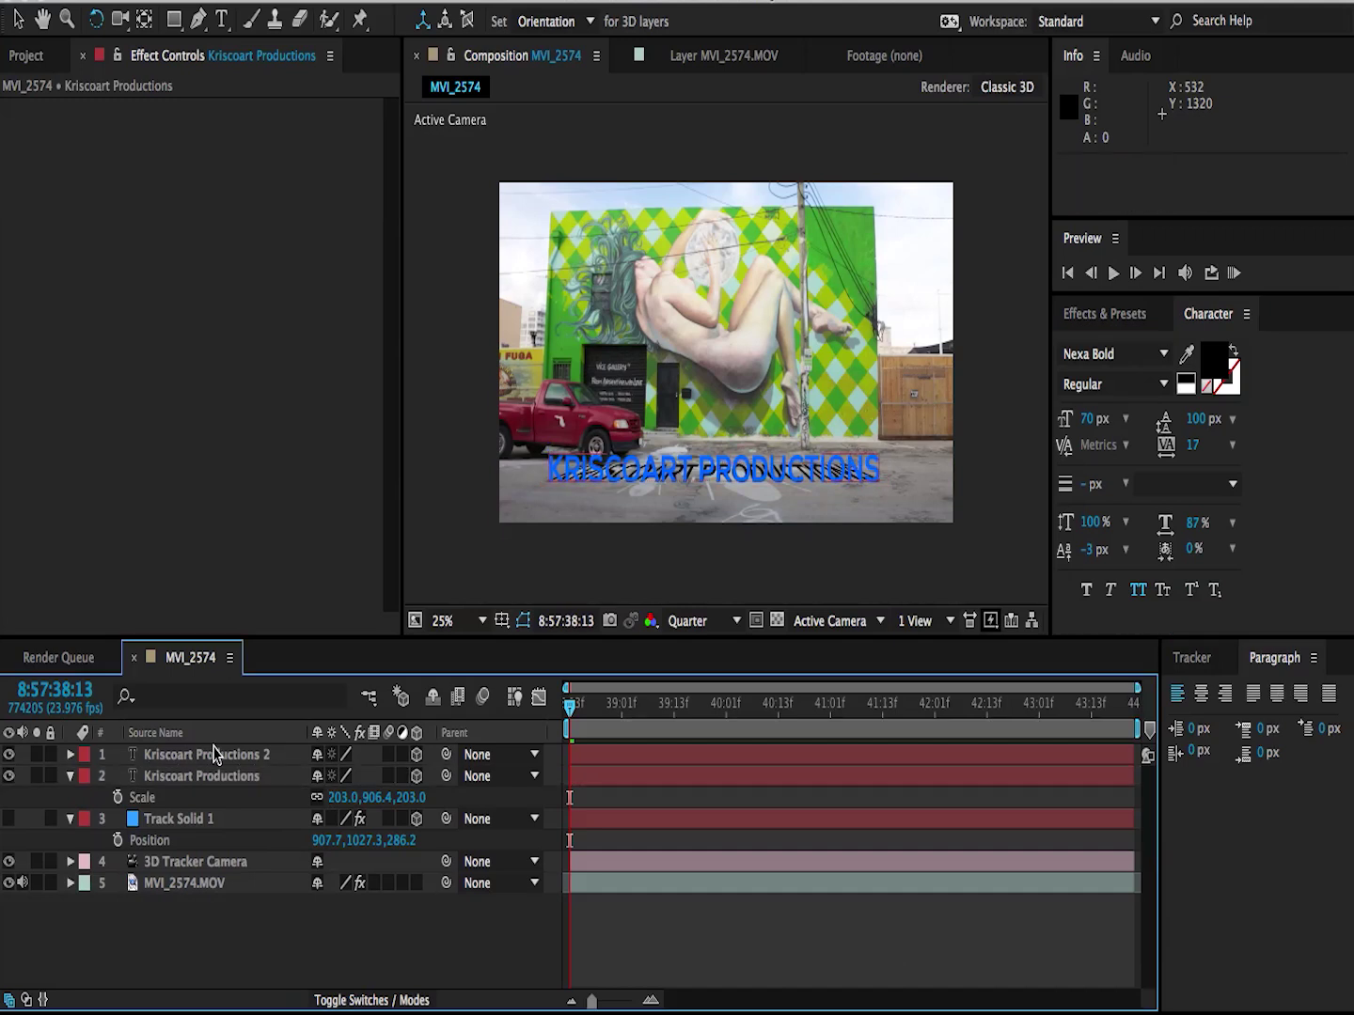
click(205, 776)
key(t)
drag(325, 797, 279, 798)
Apply Fast Blur with Blurriness 5 to the shadow text and check it over time.
click(1056, 318)
click(1102, 350)
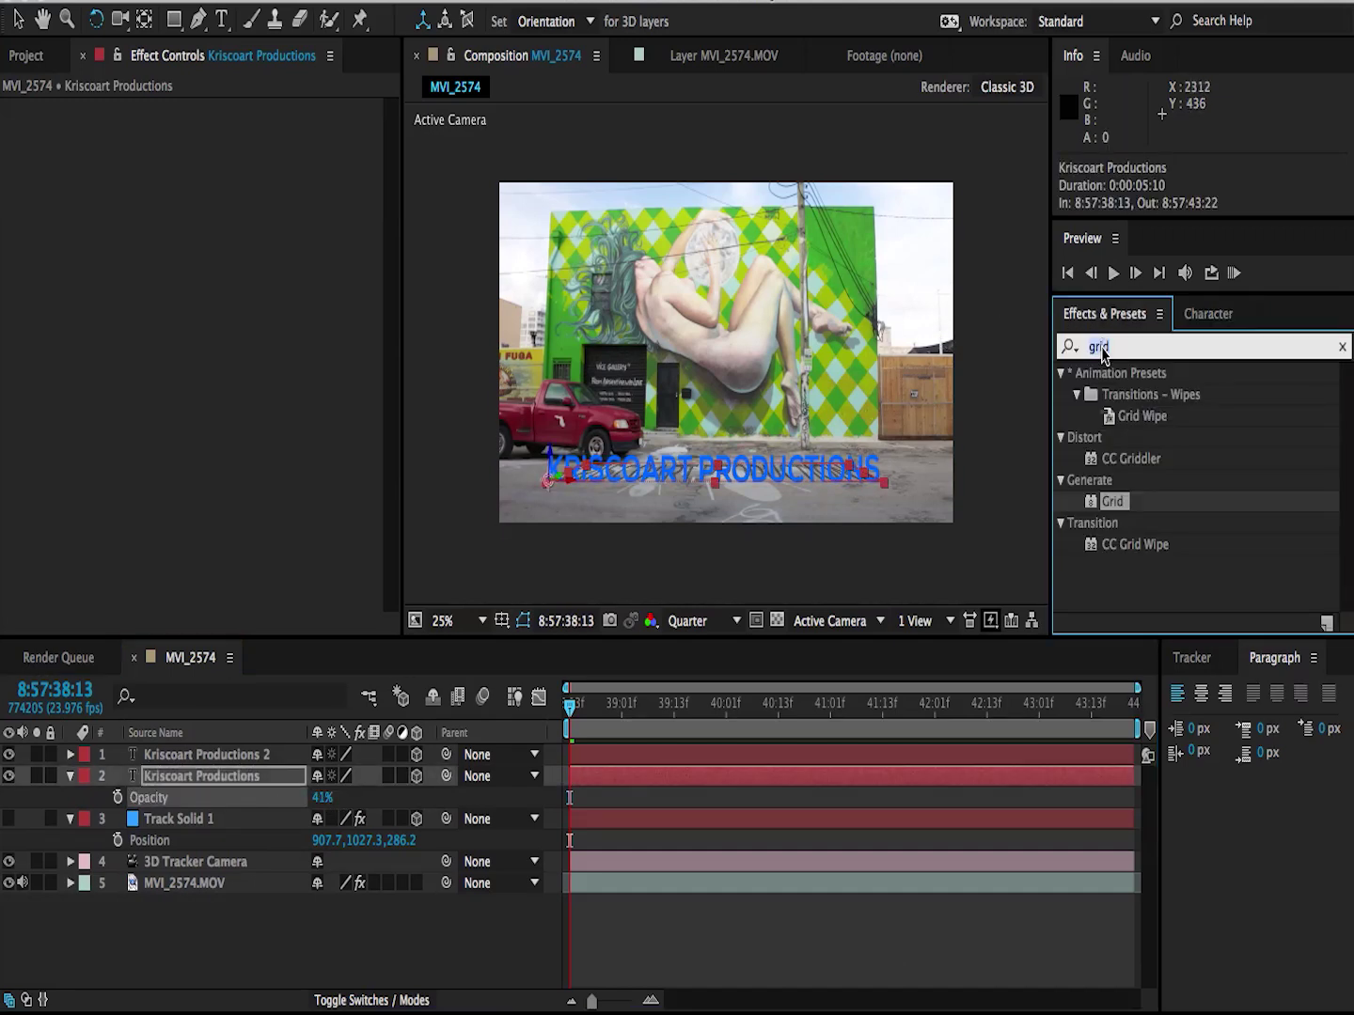
text(fast)
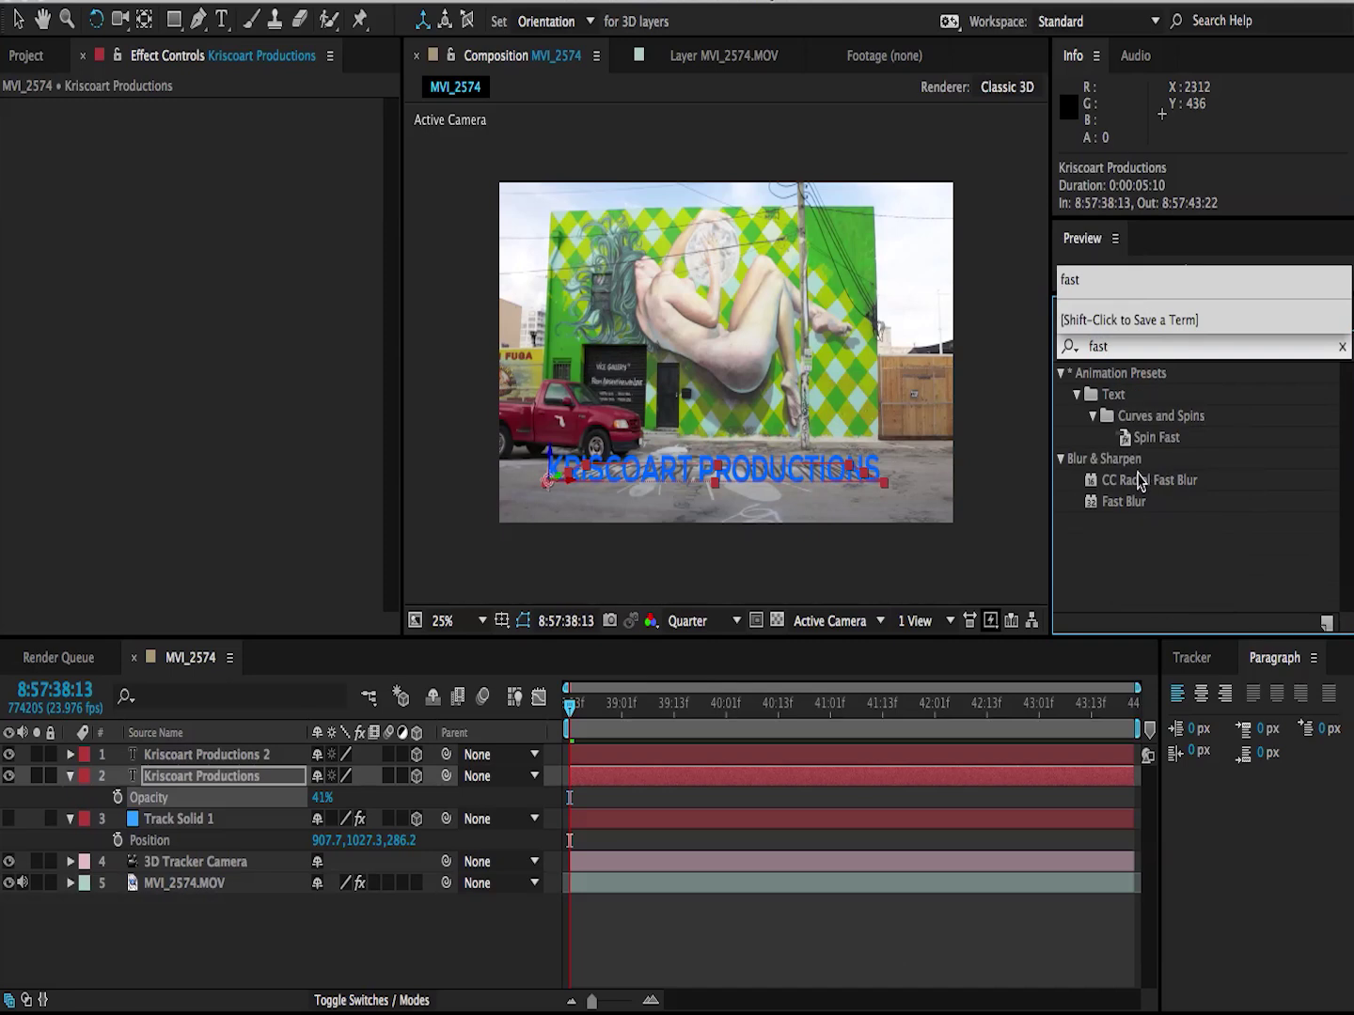
drag(1118, 505, 717, 785)
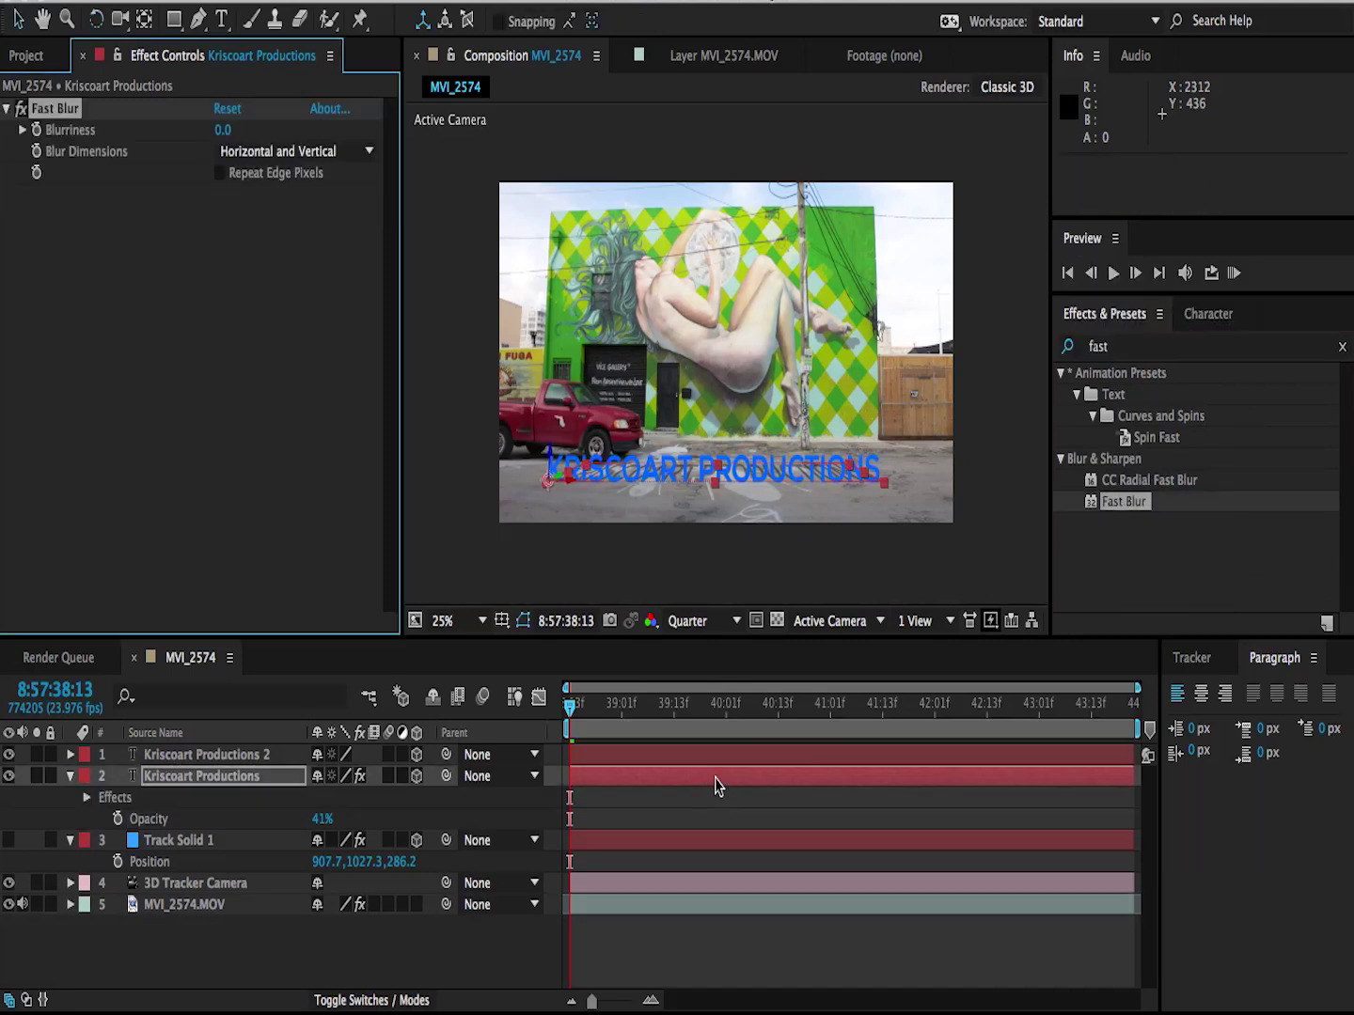
click(225, 131)
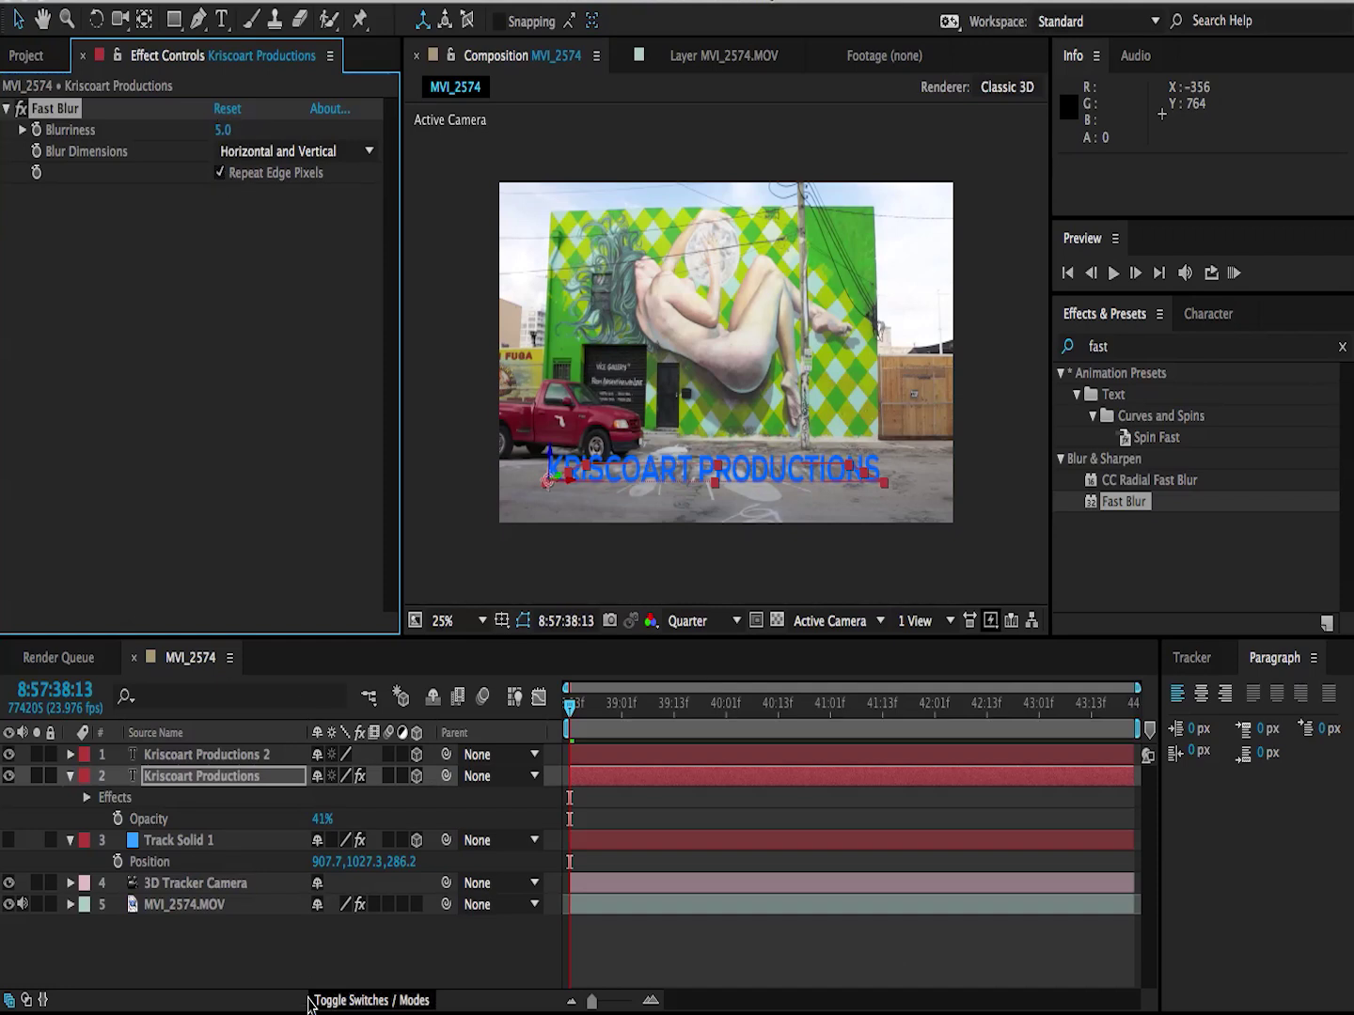
click(299, 963)
drag(590, 707, 691, 732)
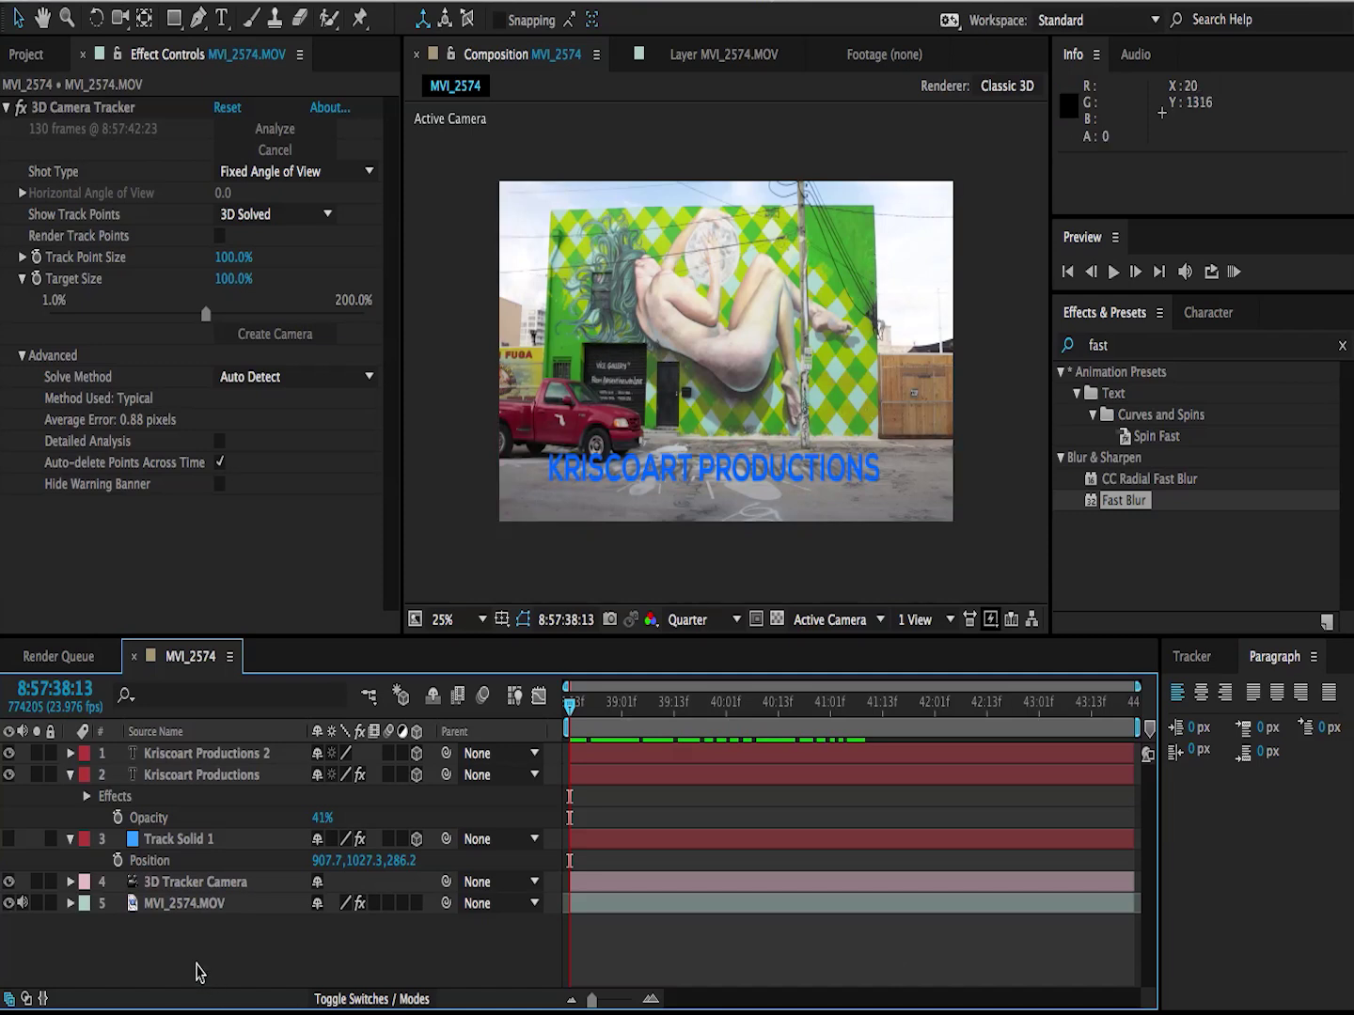
right_click(199, 973)
Add a point light layer named A Light.
mouse_move(301, 751)
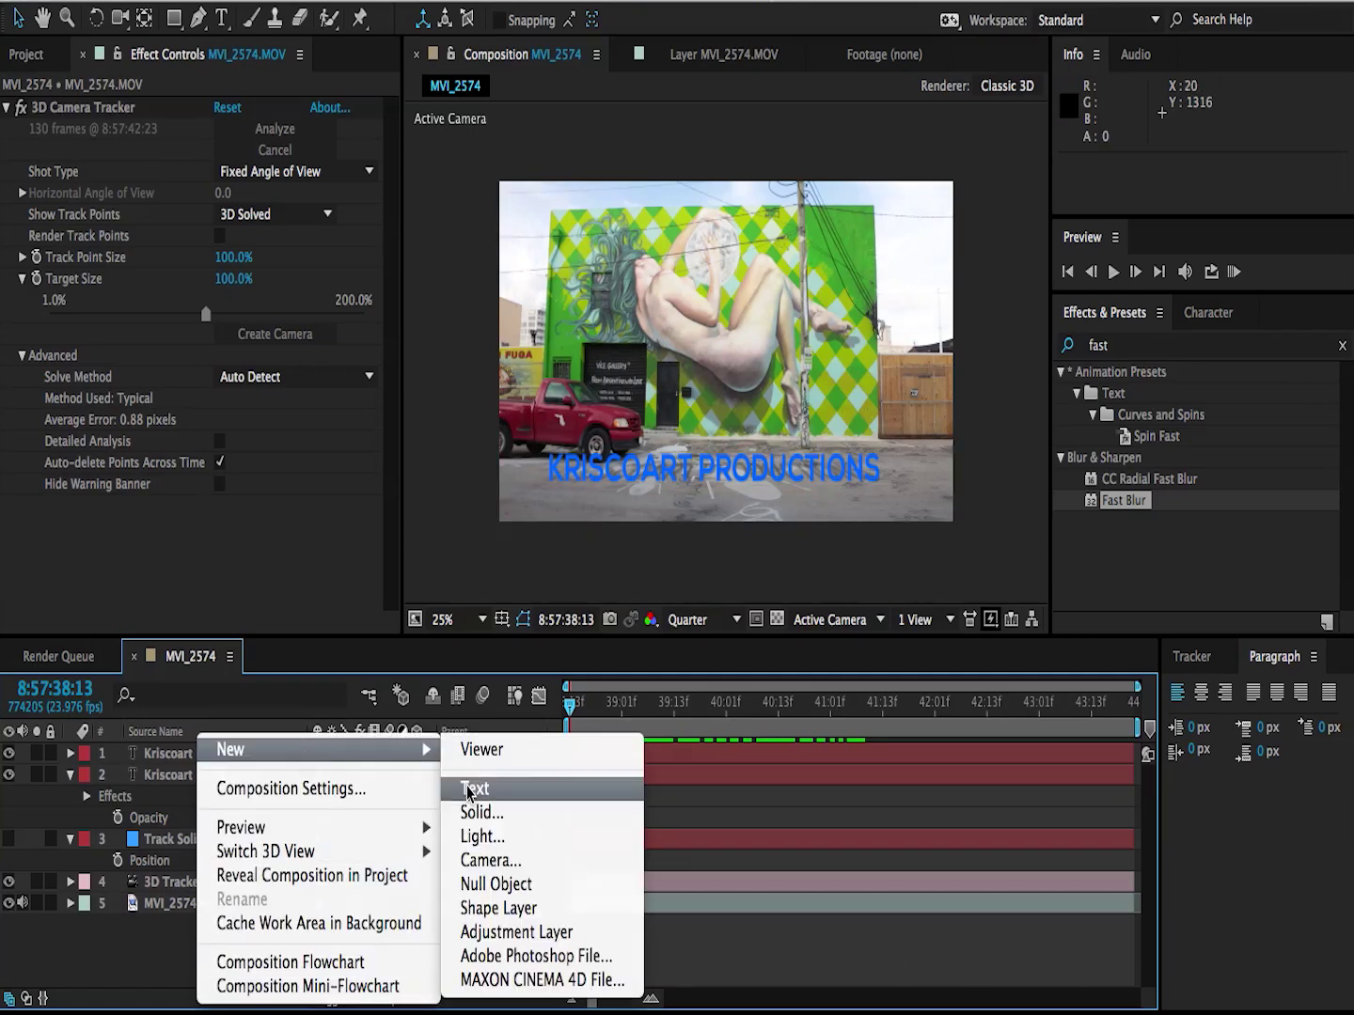
click(481, 837)
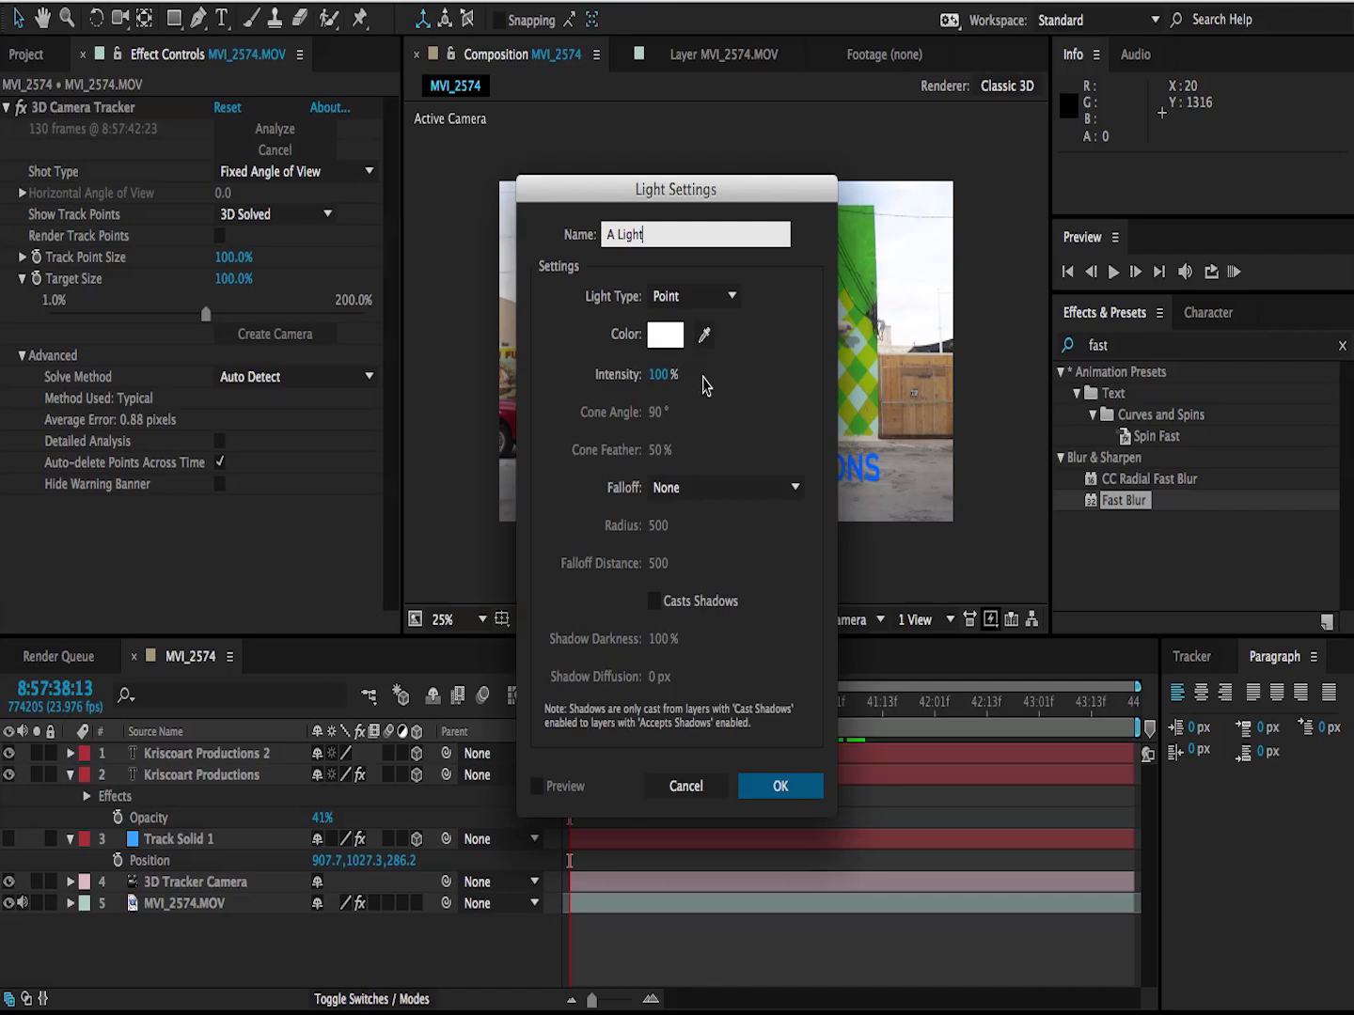
click(785, 785)
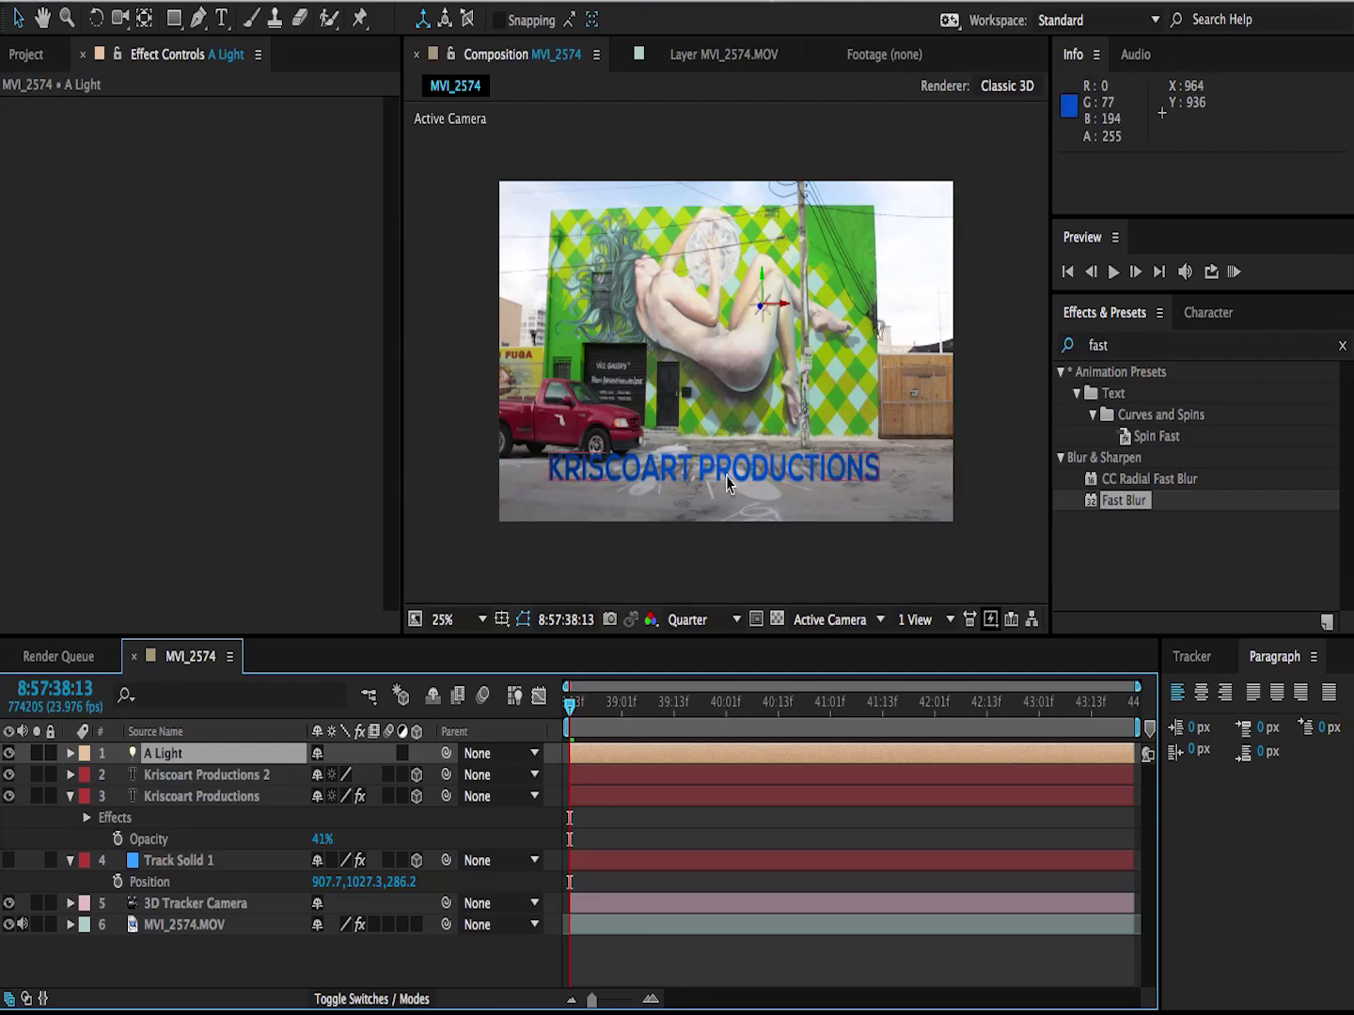
Turn Accepts Lights Off for the Kriscoart Productions 2 text layer.
click(191, 776)
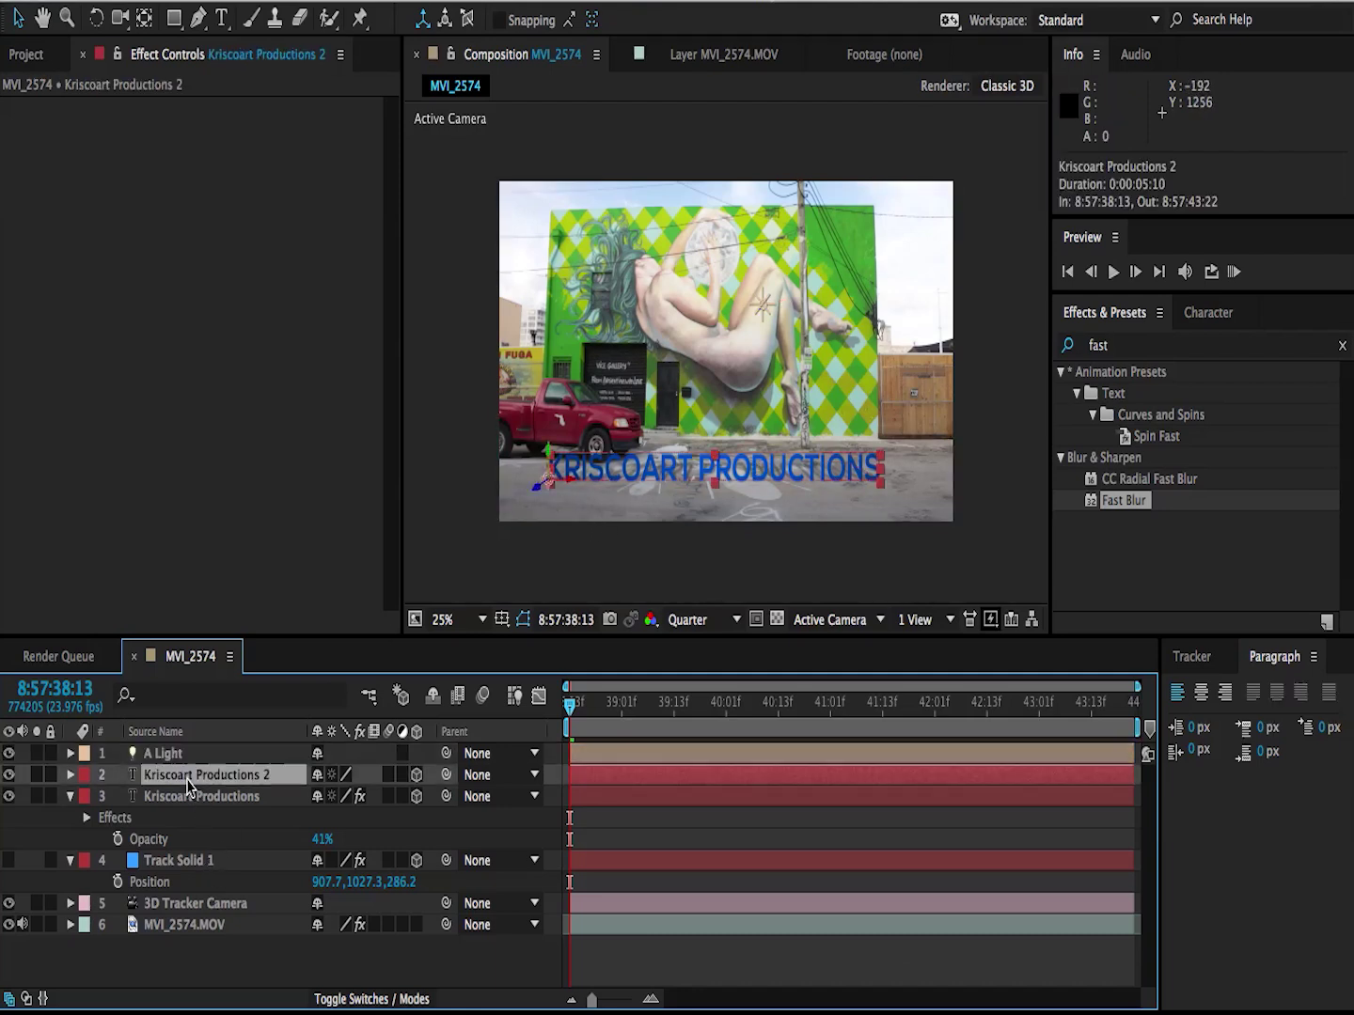
key(a)
key(a)
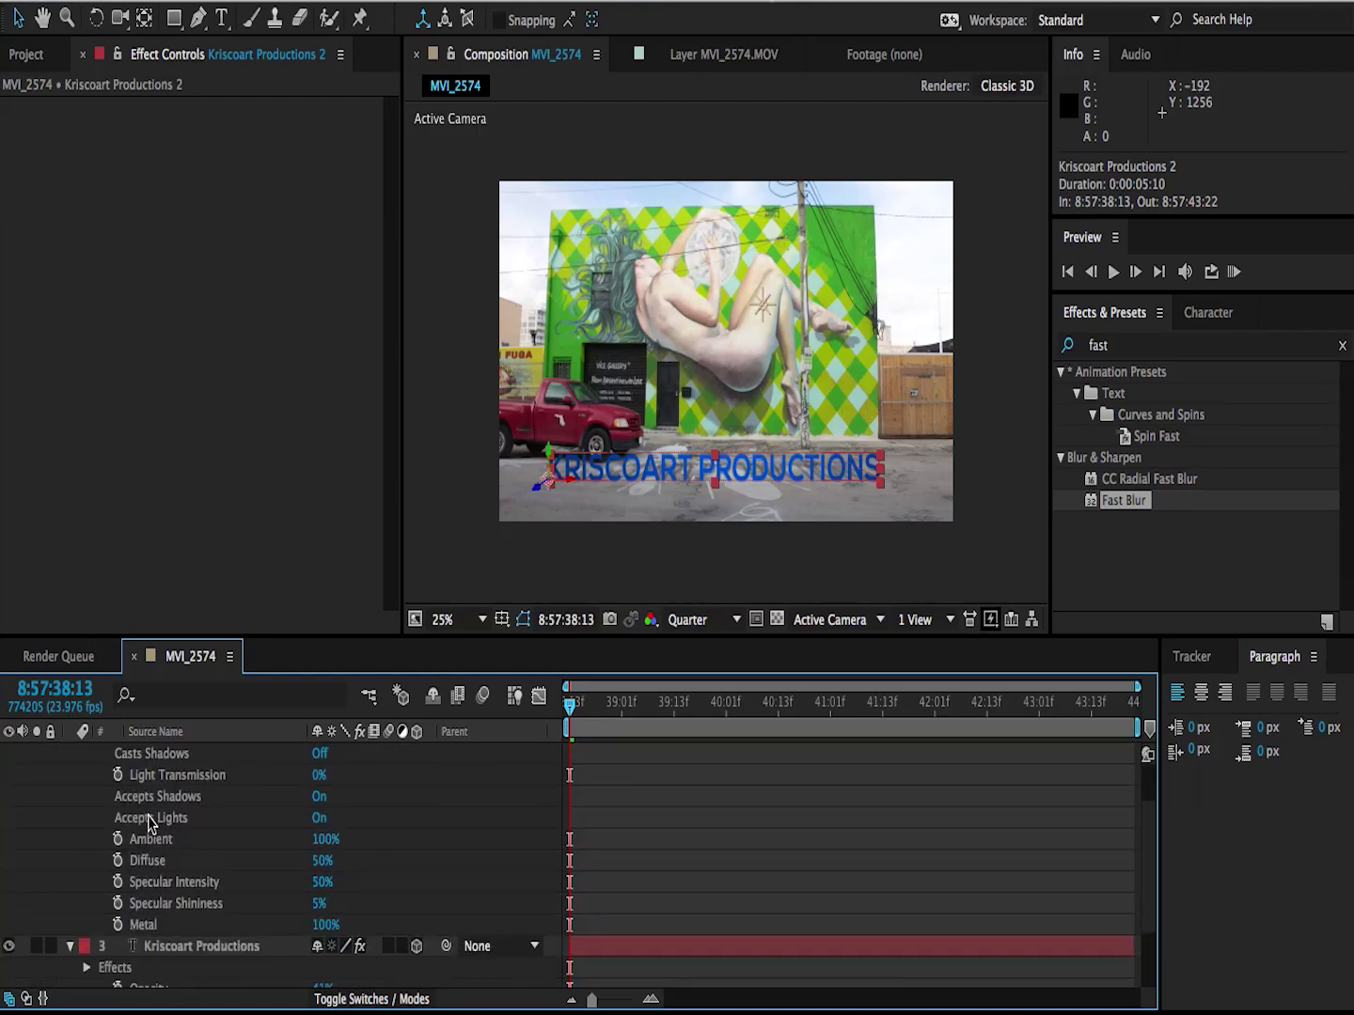
click(319, 818)
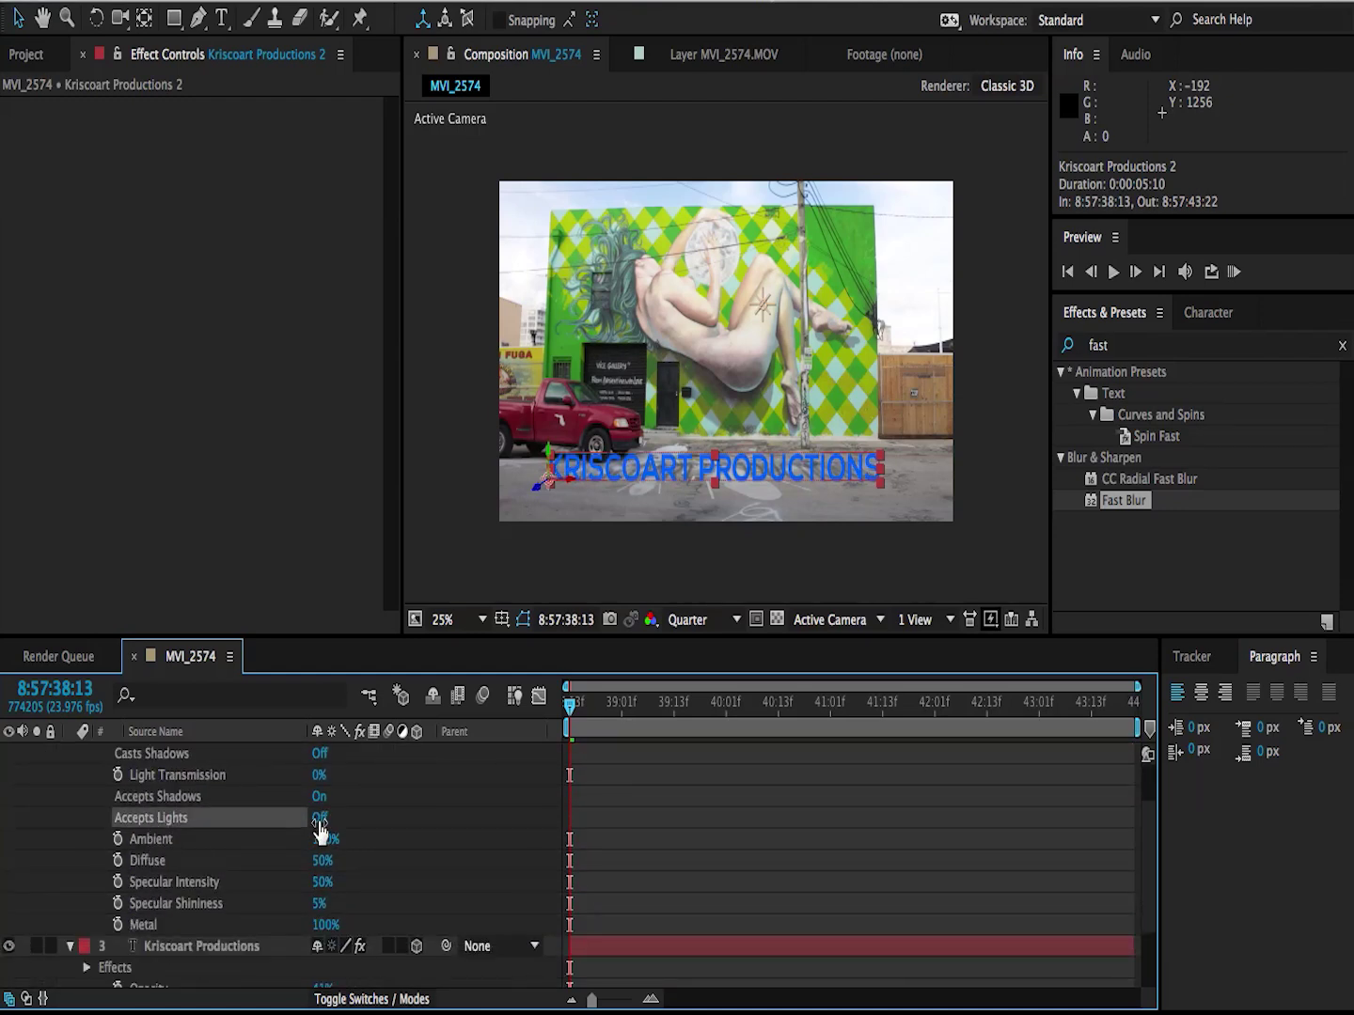
scroll(174, 851, up, 3)
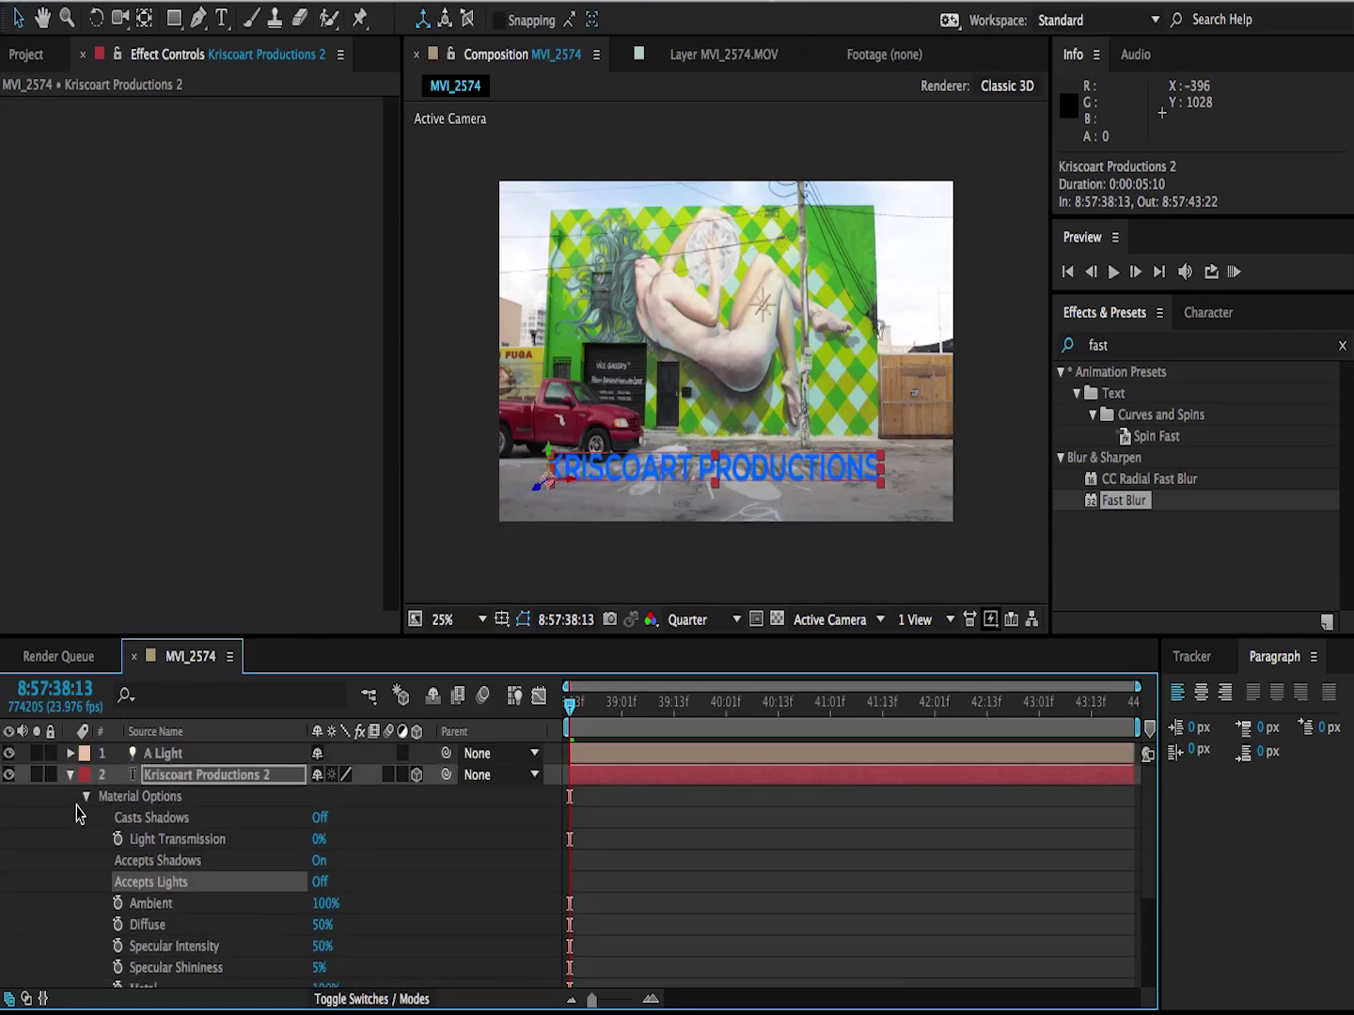
click(70, 774)
Switch the 3D view to Top and push A Light far back in Z.
click(197, 754)
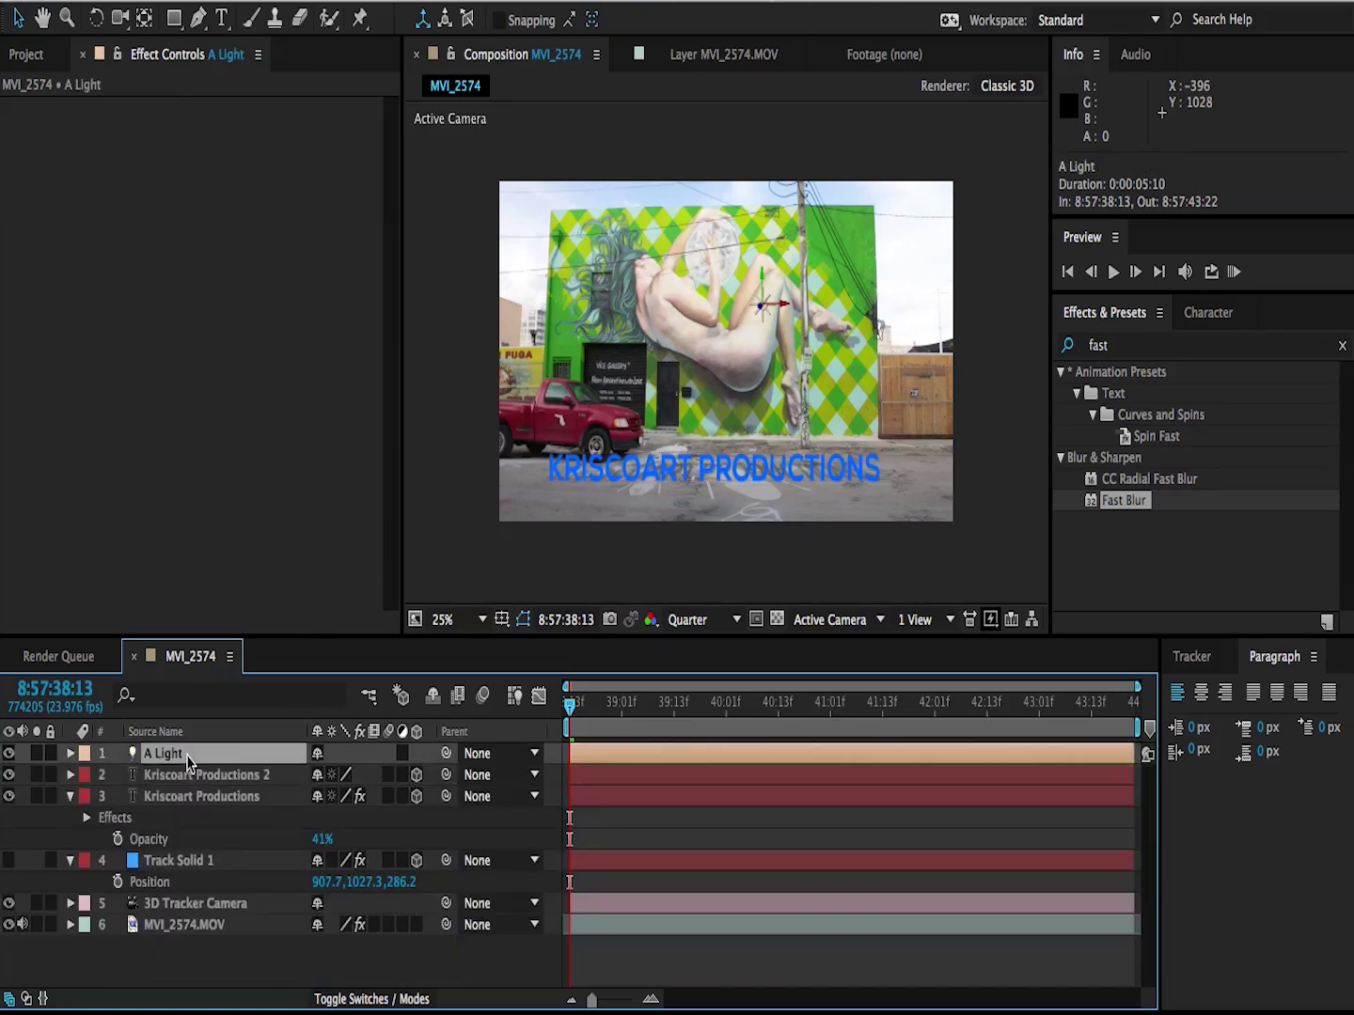
mouse_move(589, 705)
mouse_down()
mouse_move(648, 707)
mouse_move(569, 705)
mouse_up()
key(space)
key(space)
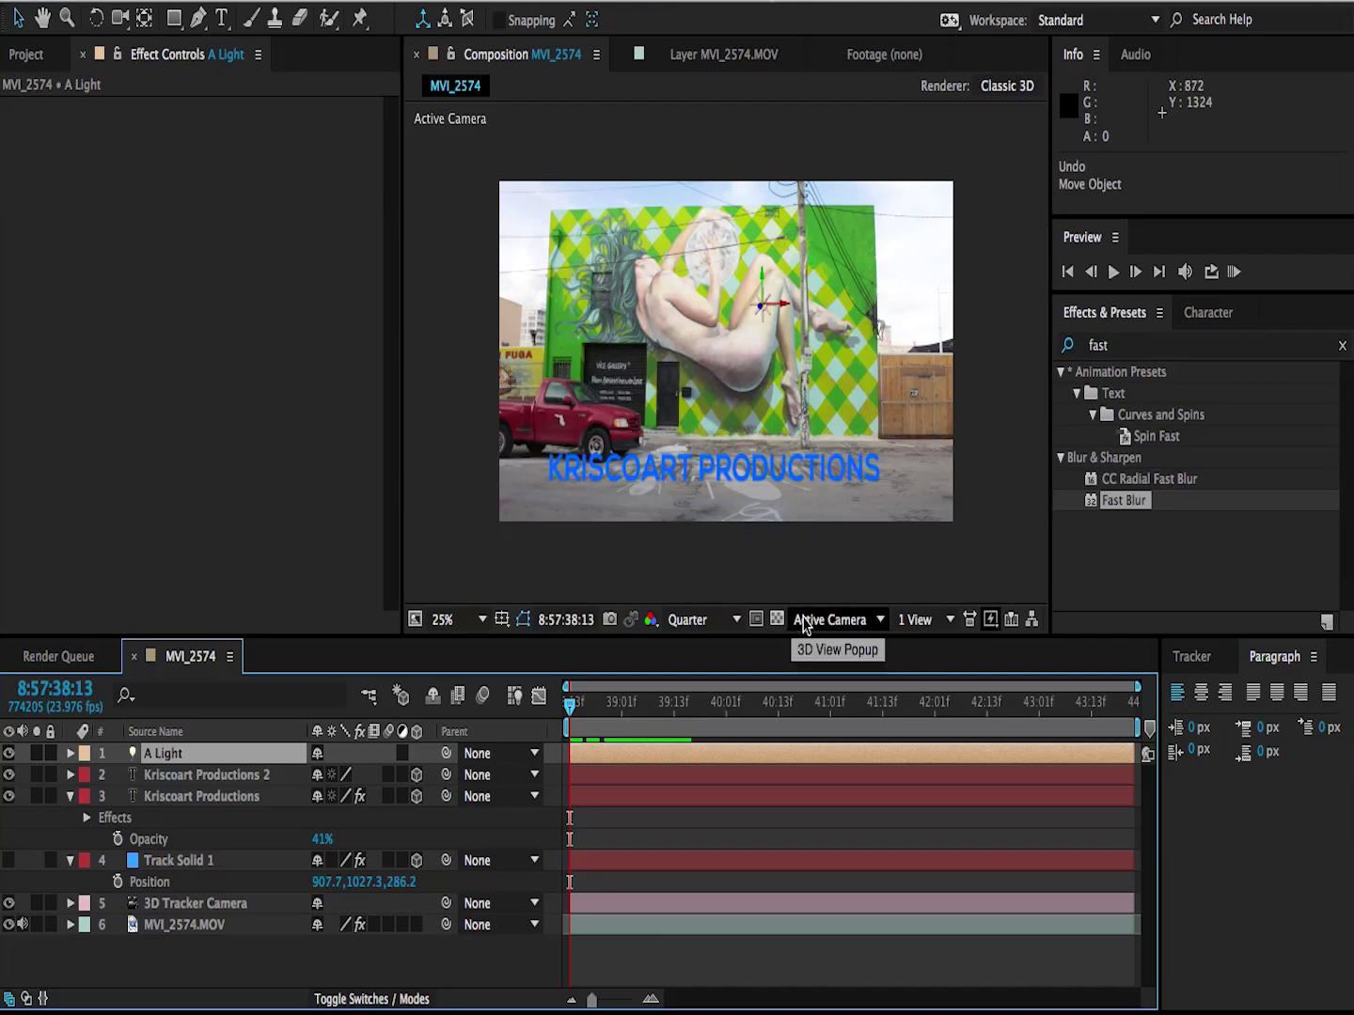
click(875, 620)
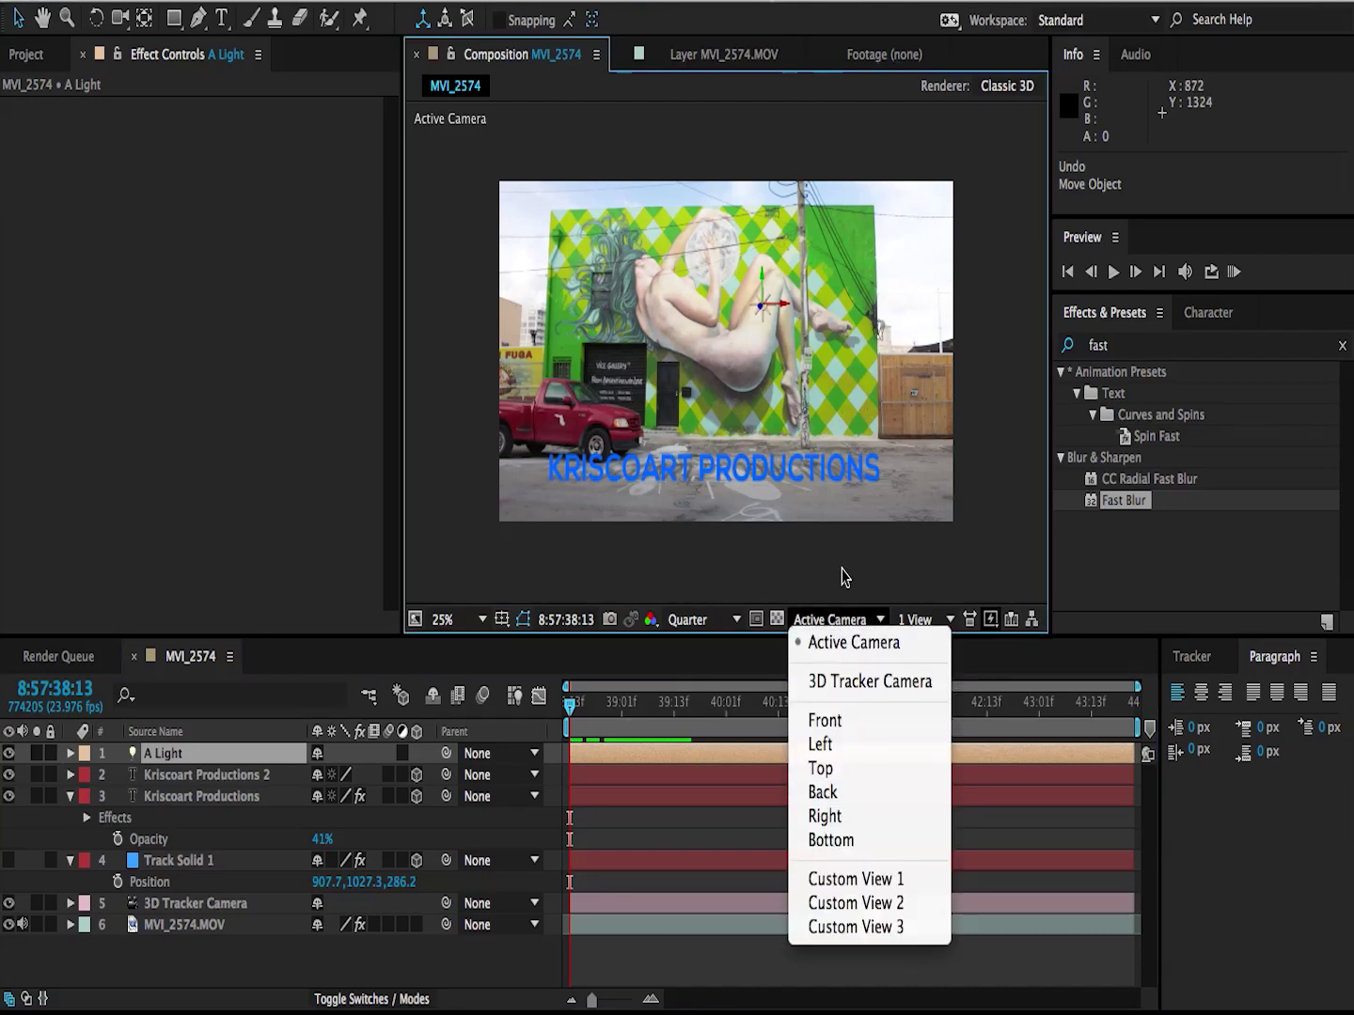
click(825, 781)
scroll(760, 398, down, 1)
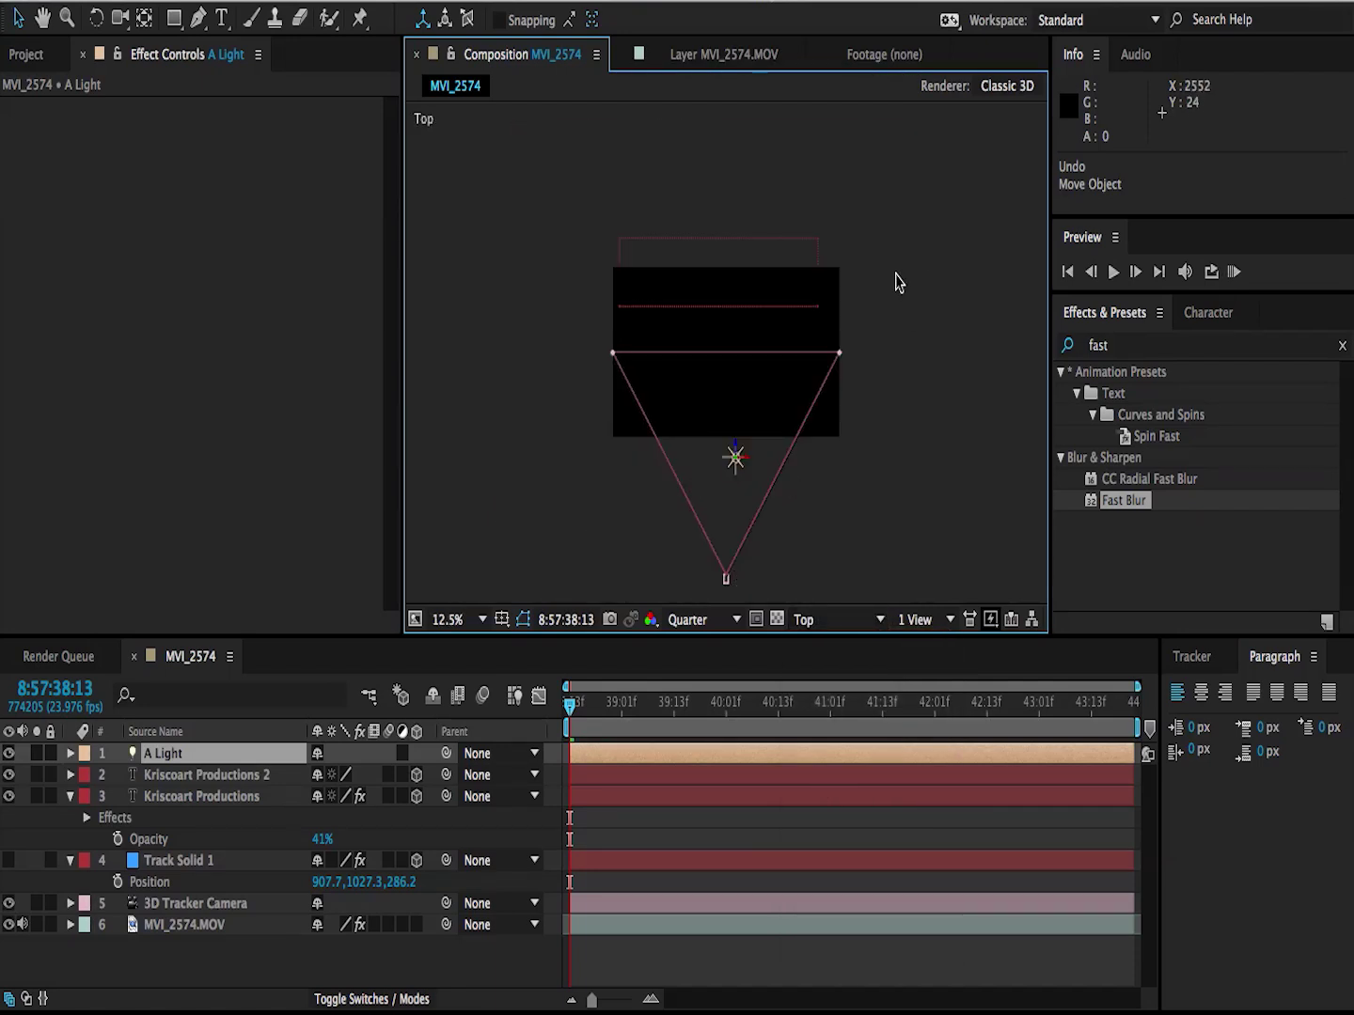
click(203, 776)
click(211, 797)
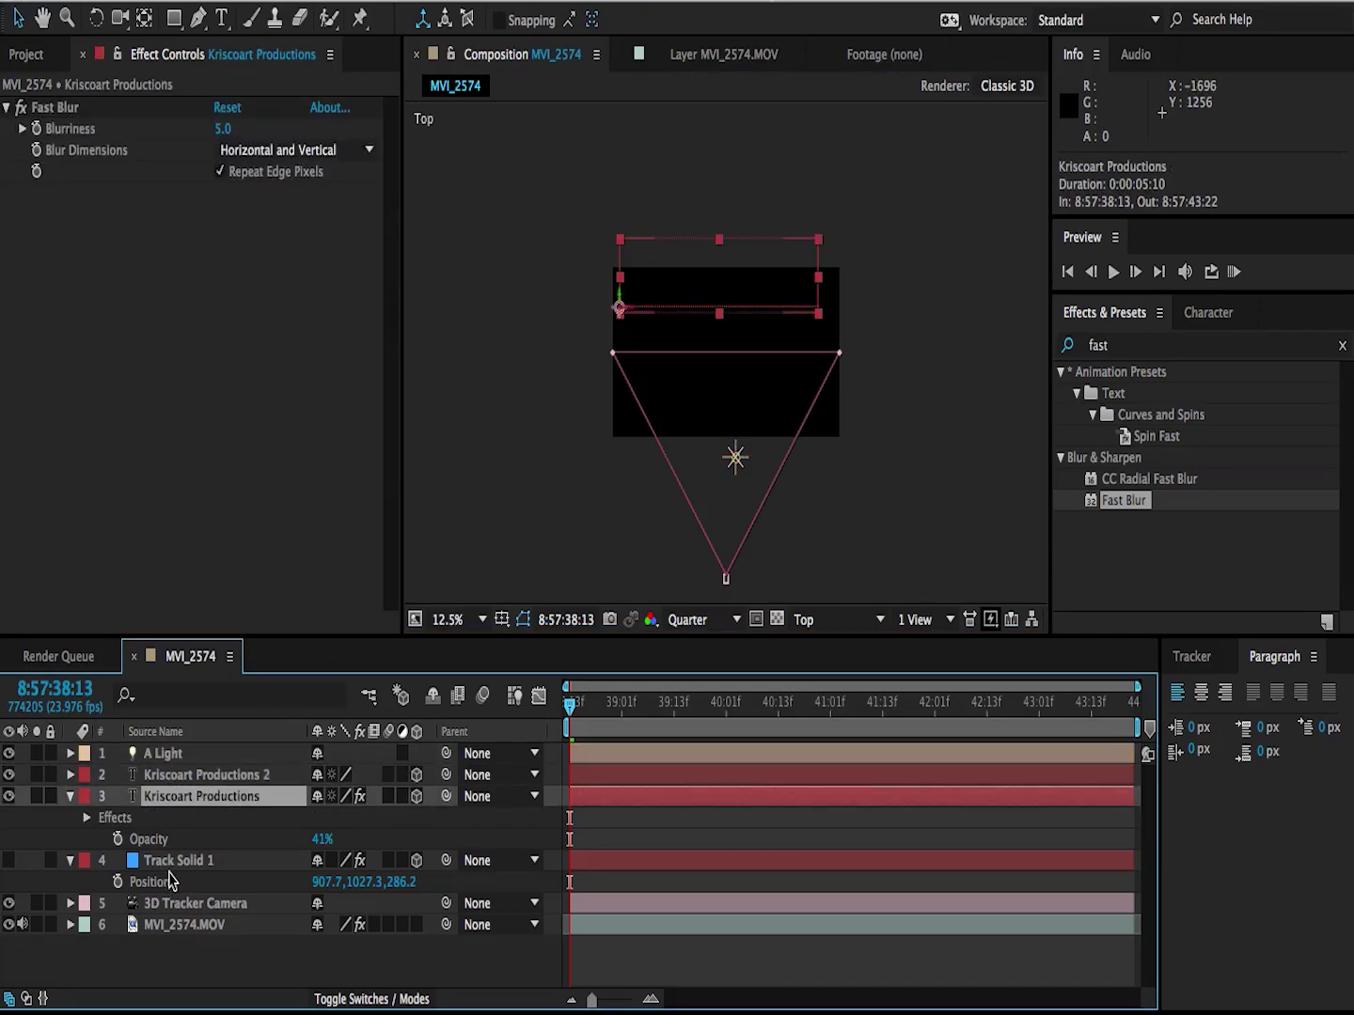
click(167, 758)
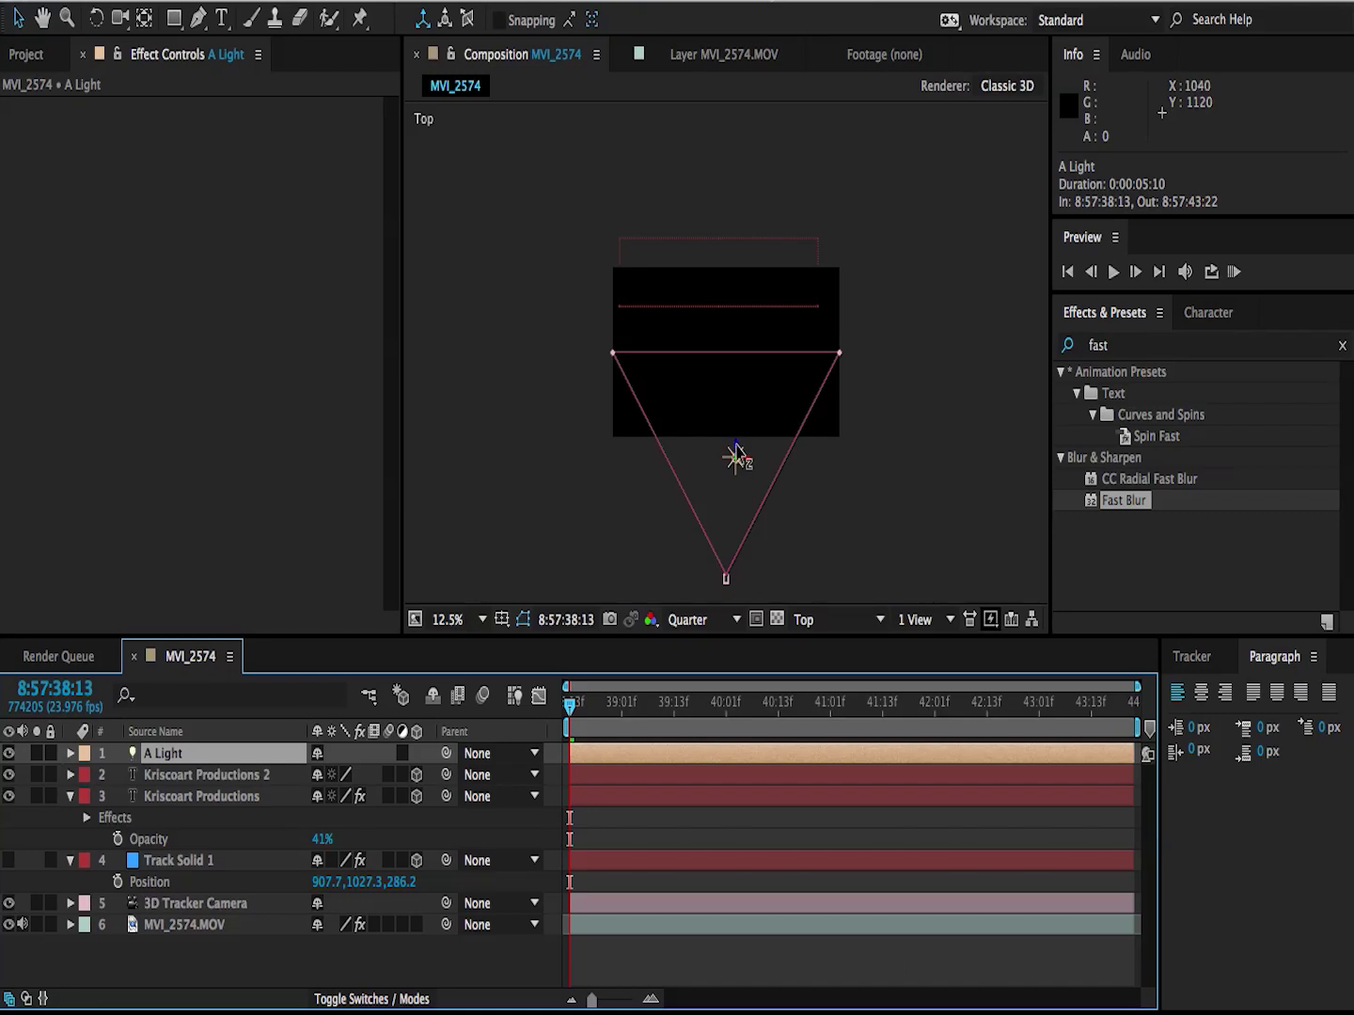
drag(736, 457, 723, 2)
key(comma)
key(comma)
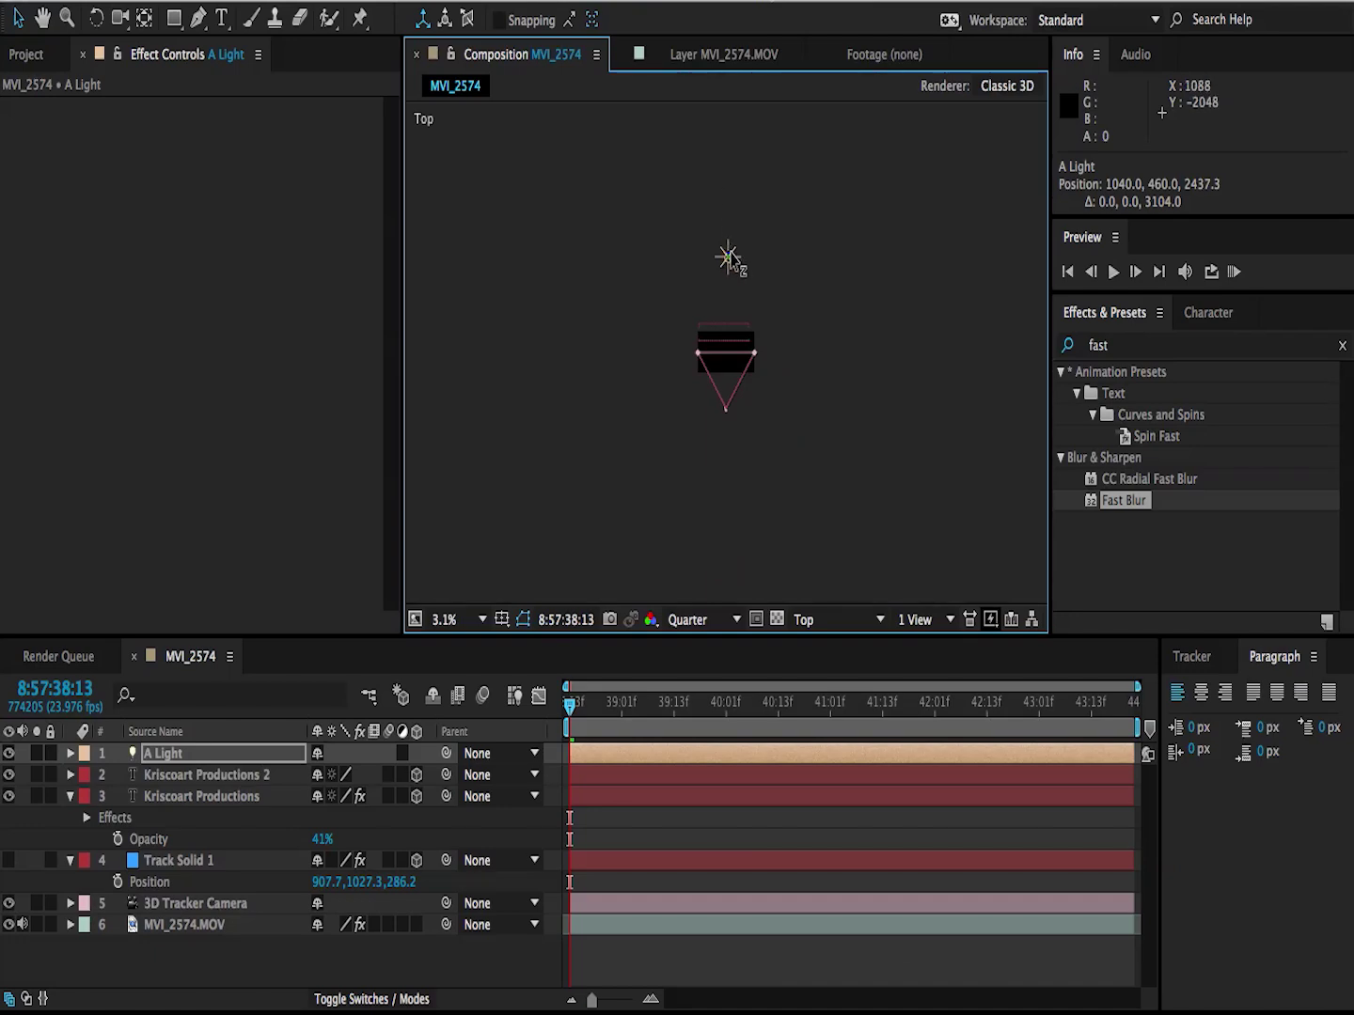
drag(730, 254, 763, 205)
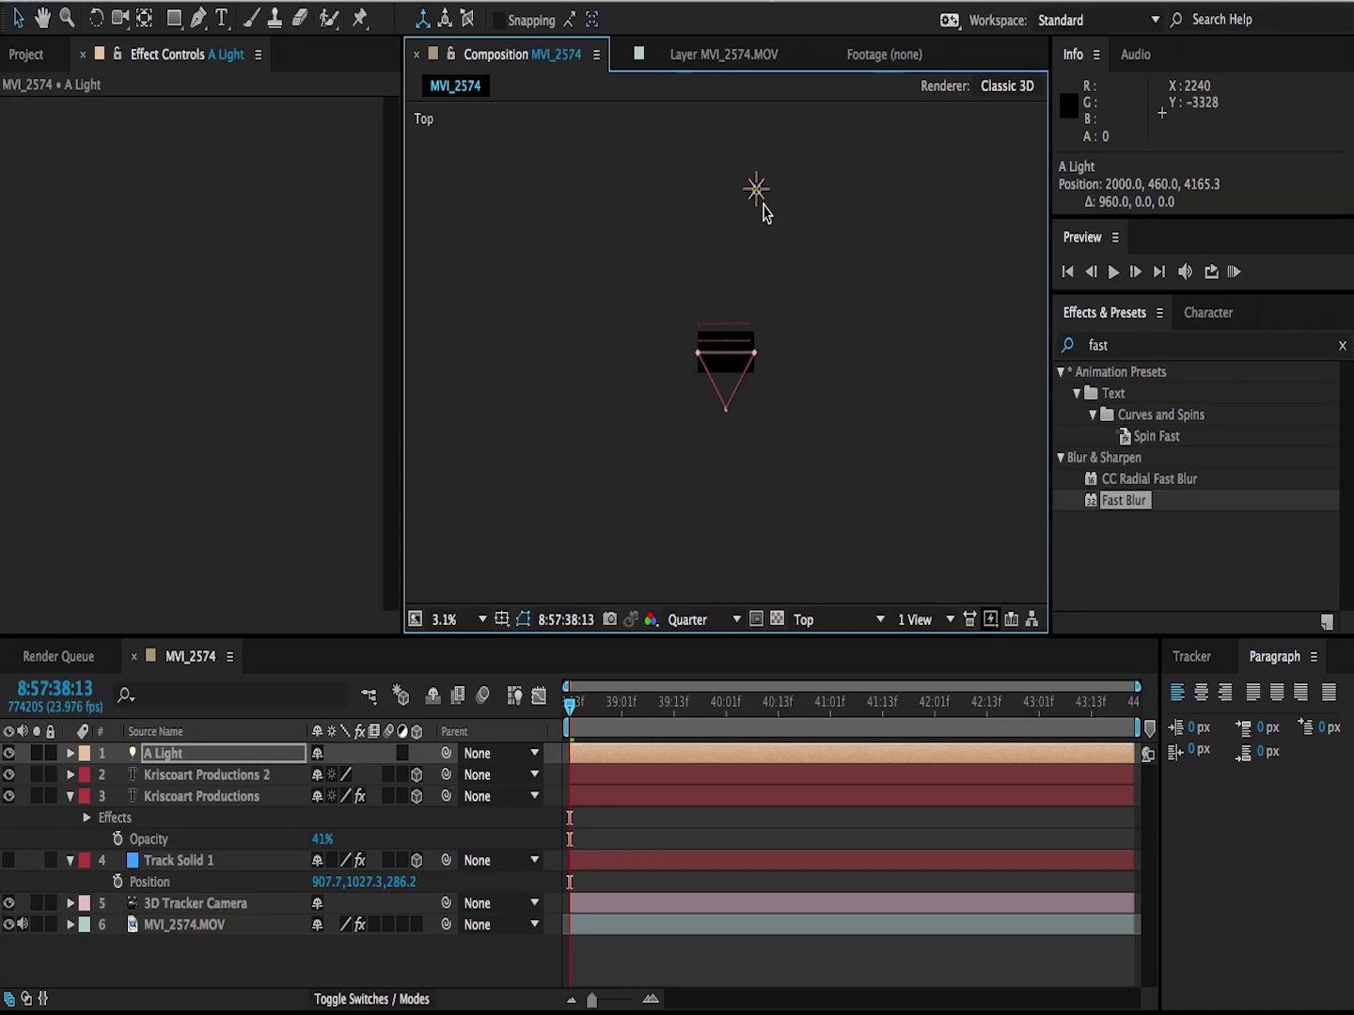
Return to Active Camera and raise A Light into the sky, right of the building.
click(816, 619)
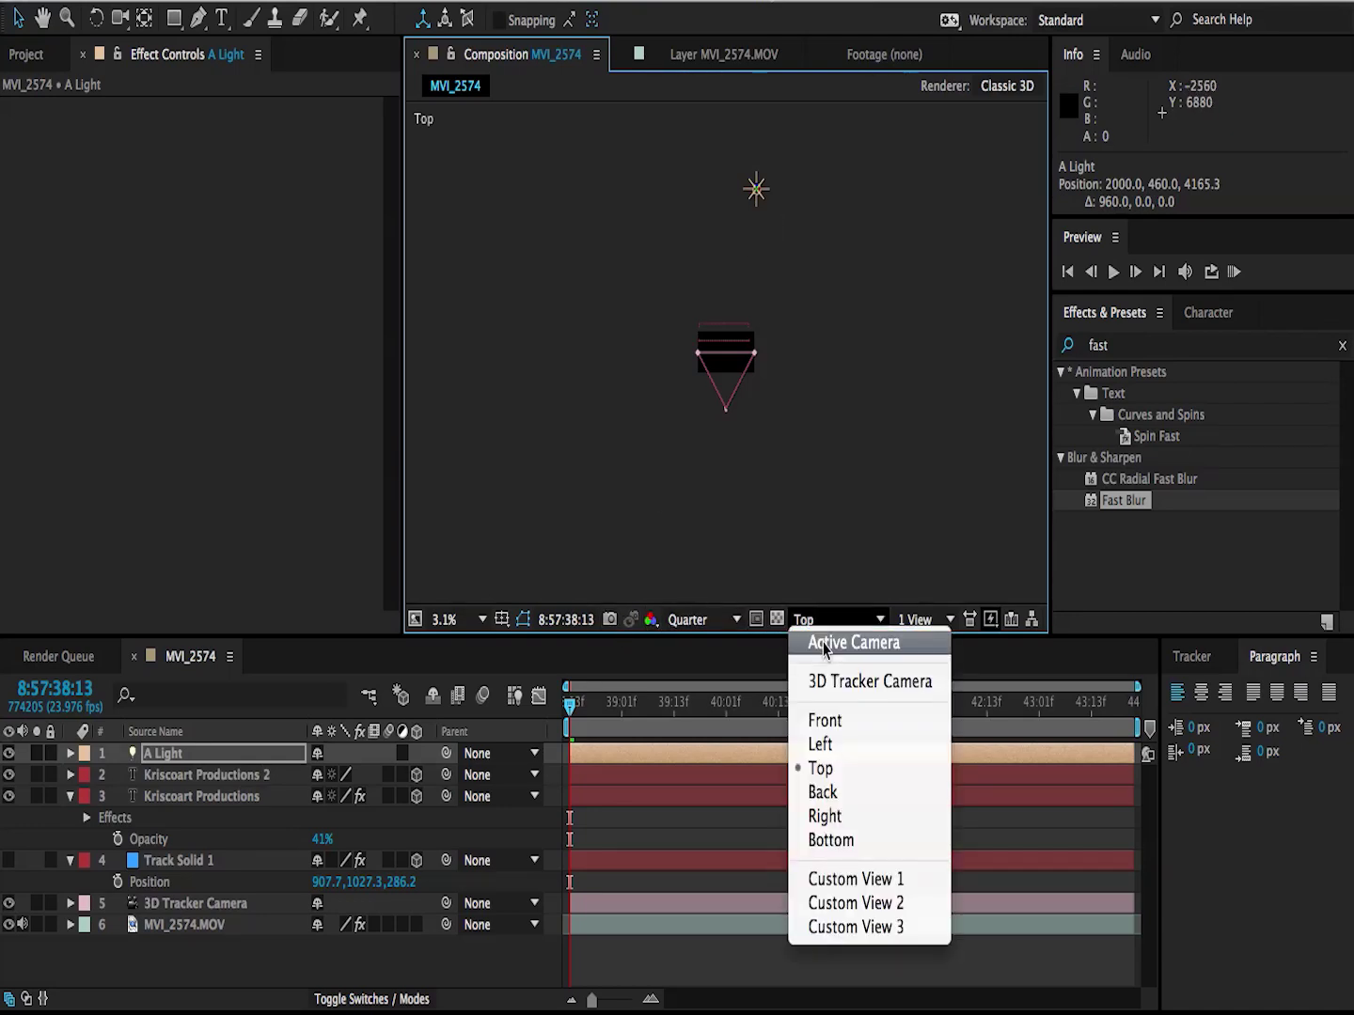
click(825, 645)
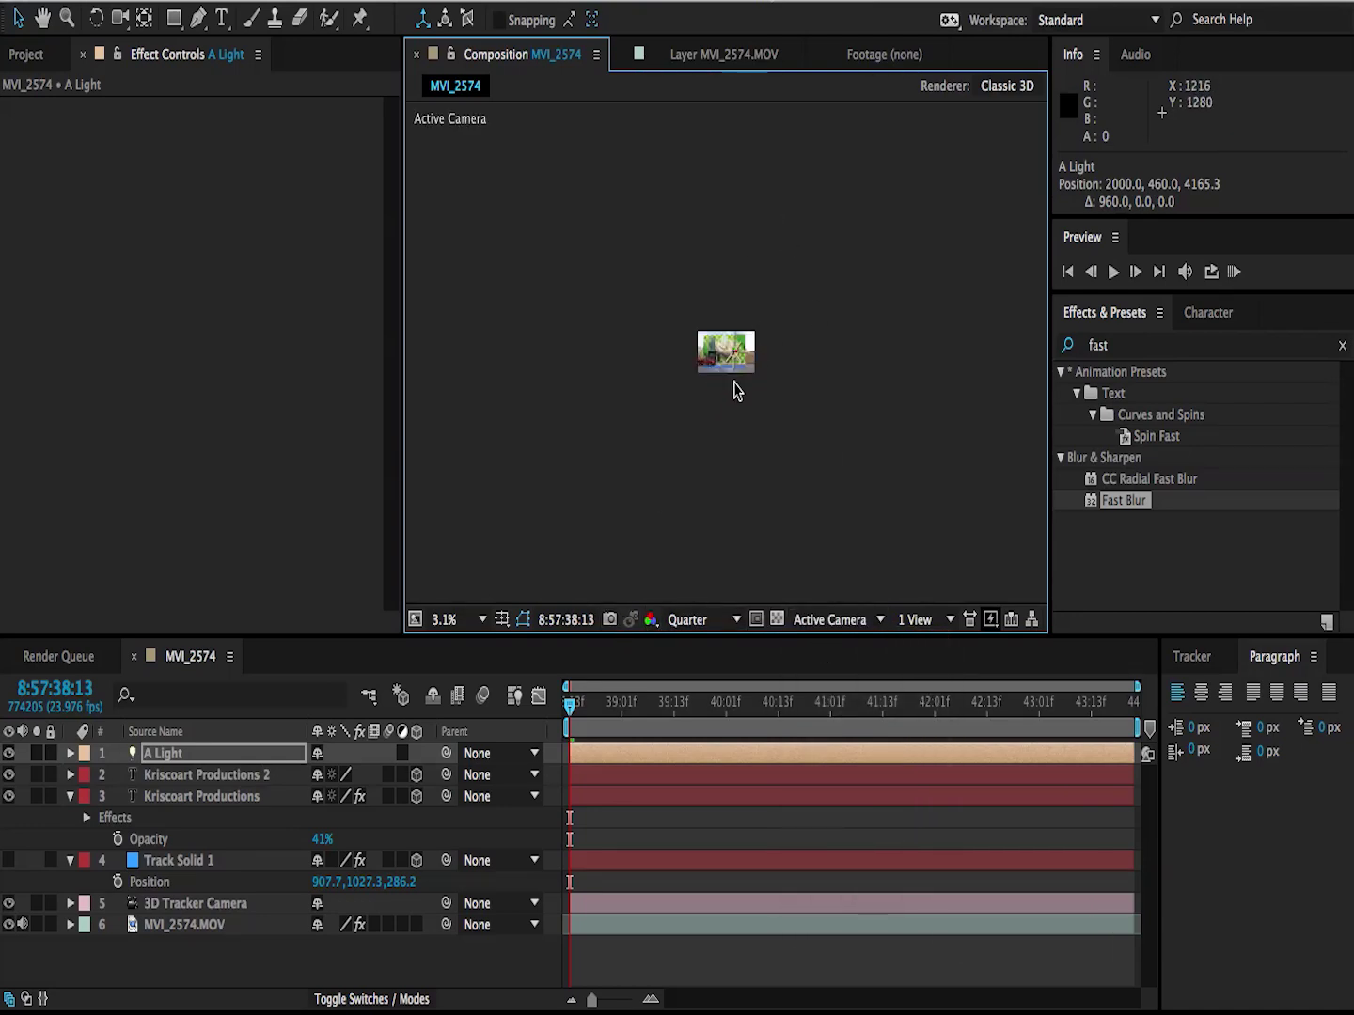
key(period)
key(period)
key(period)
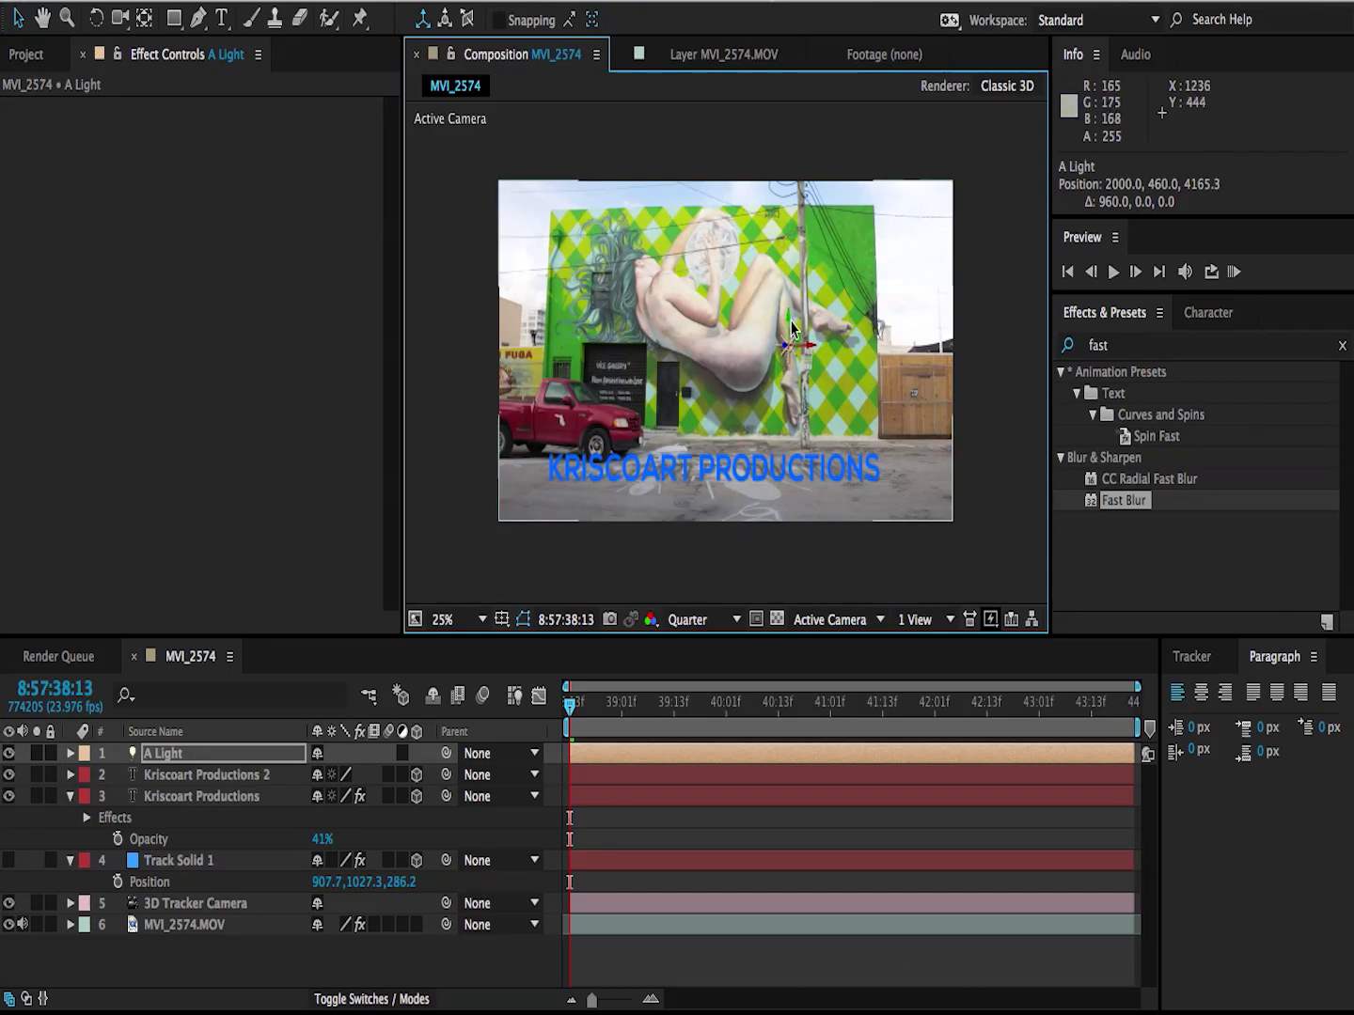
drag(791, 329, 784, 55)
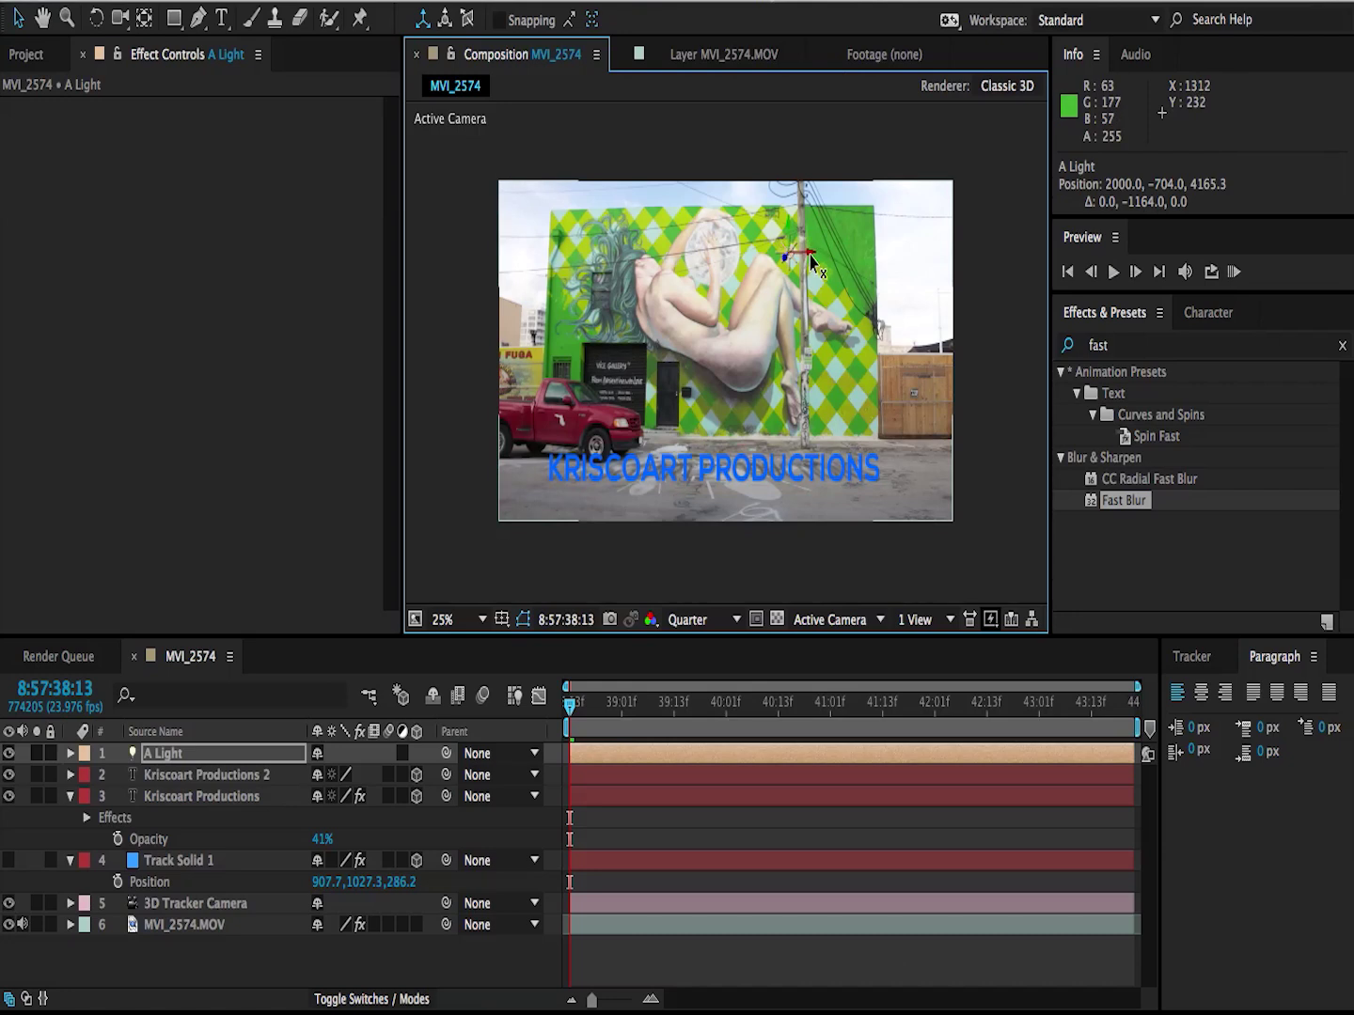
drag(811, 260, 1237, 275)
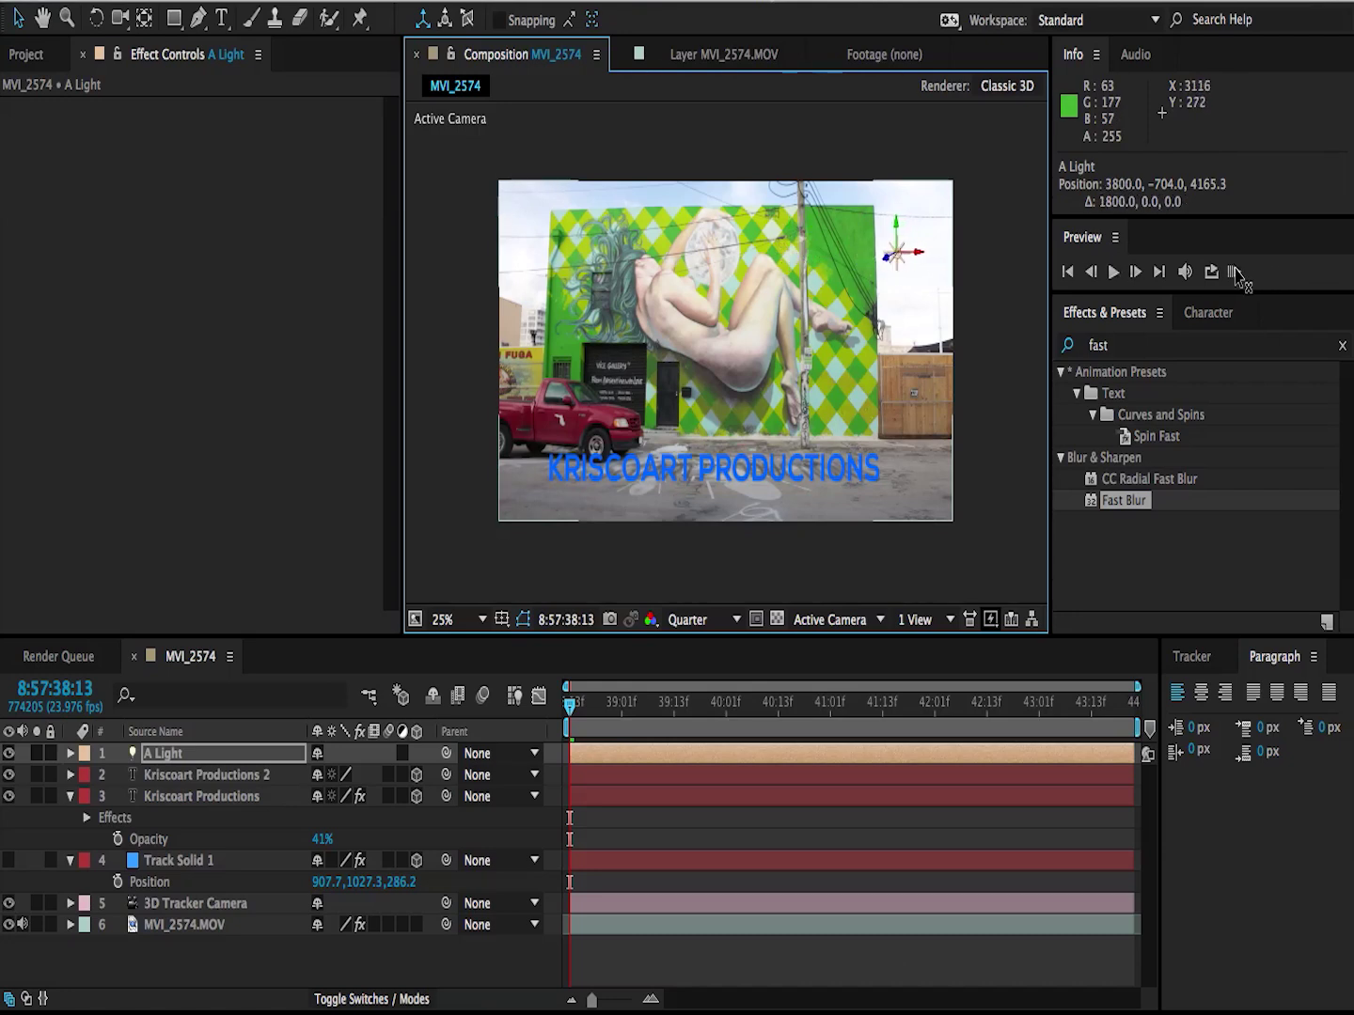
click(320, 969)
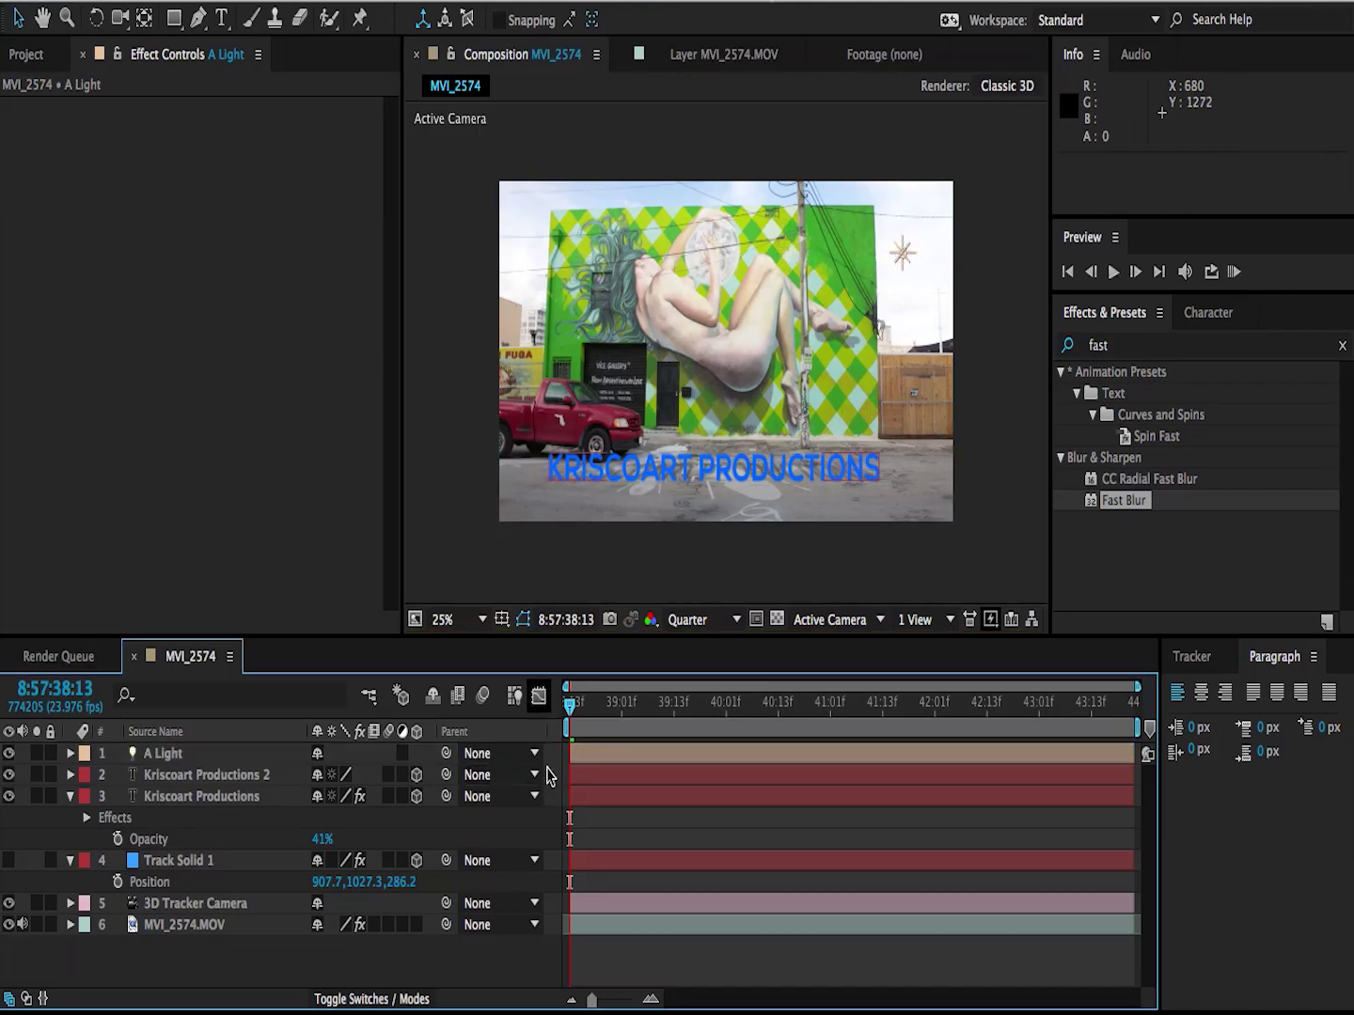
drag(593, 713, 529, 724)
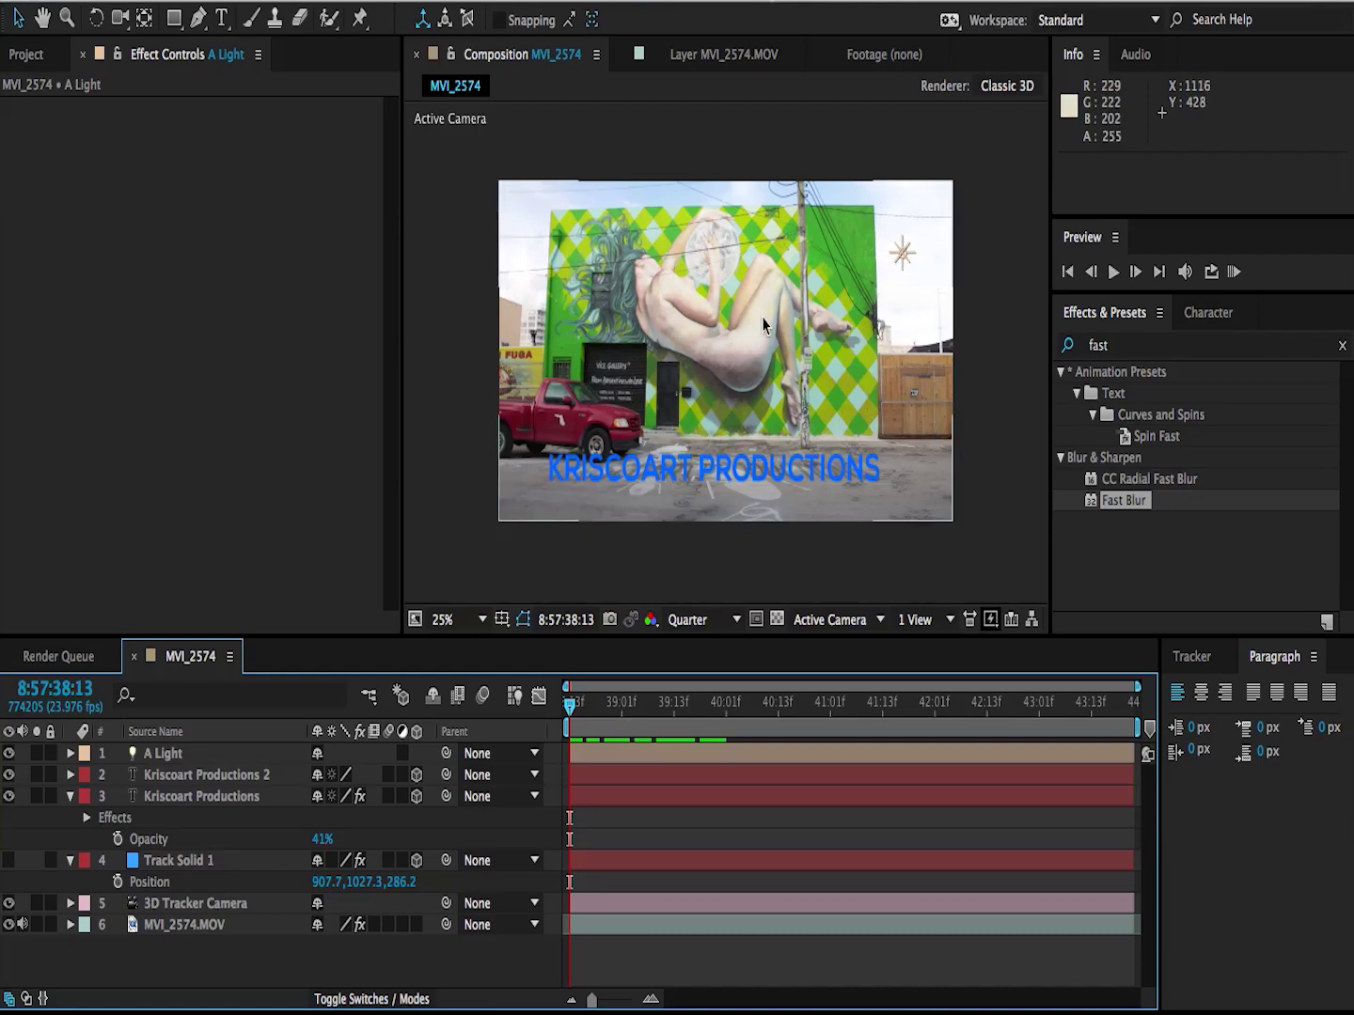
Create a new solid layer named OF.
right_click(188, 738)
mouse_move(289, 760)
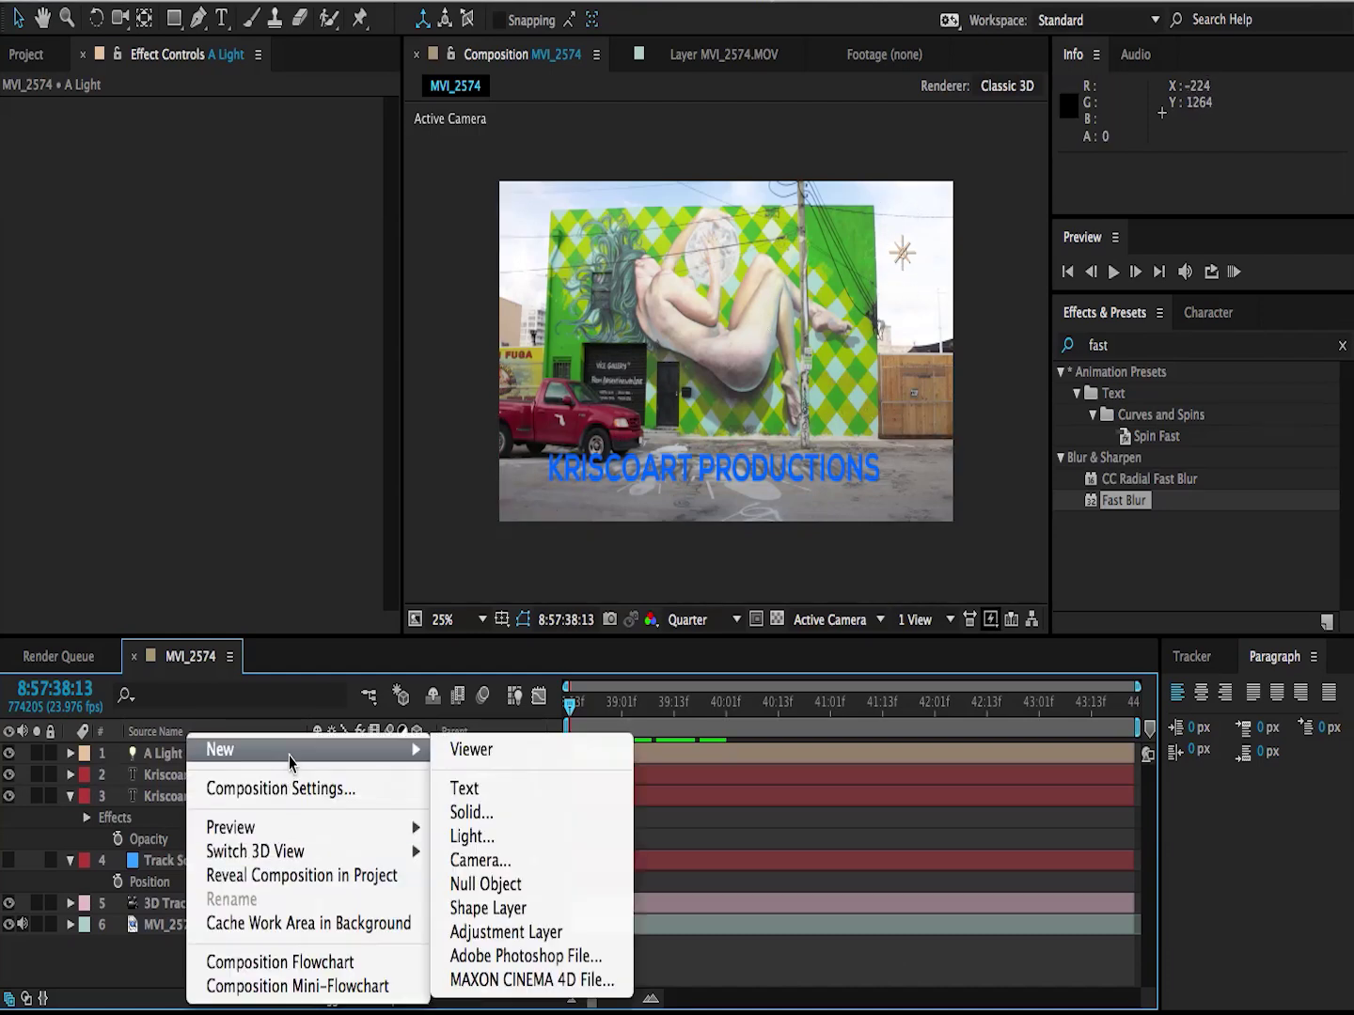
click(508, 824)
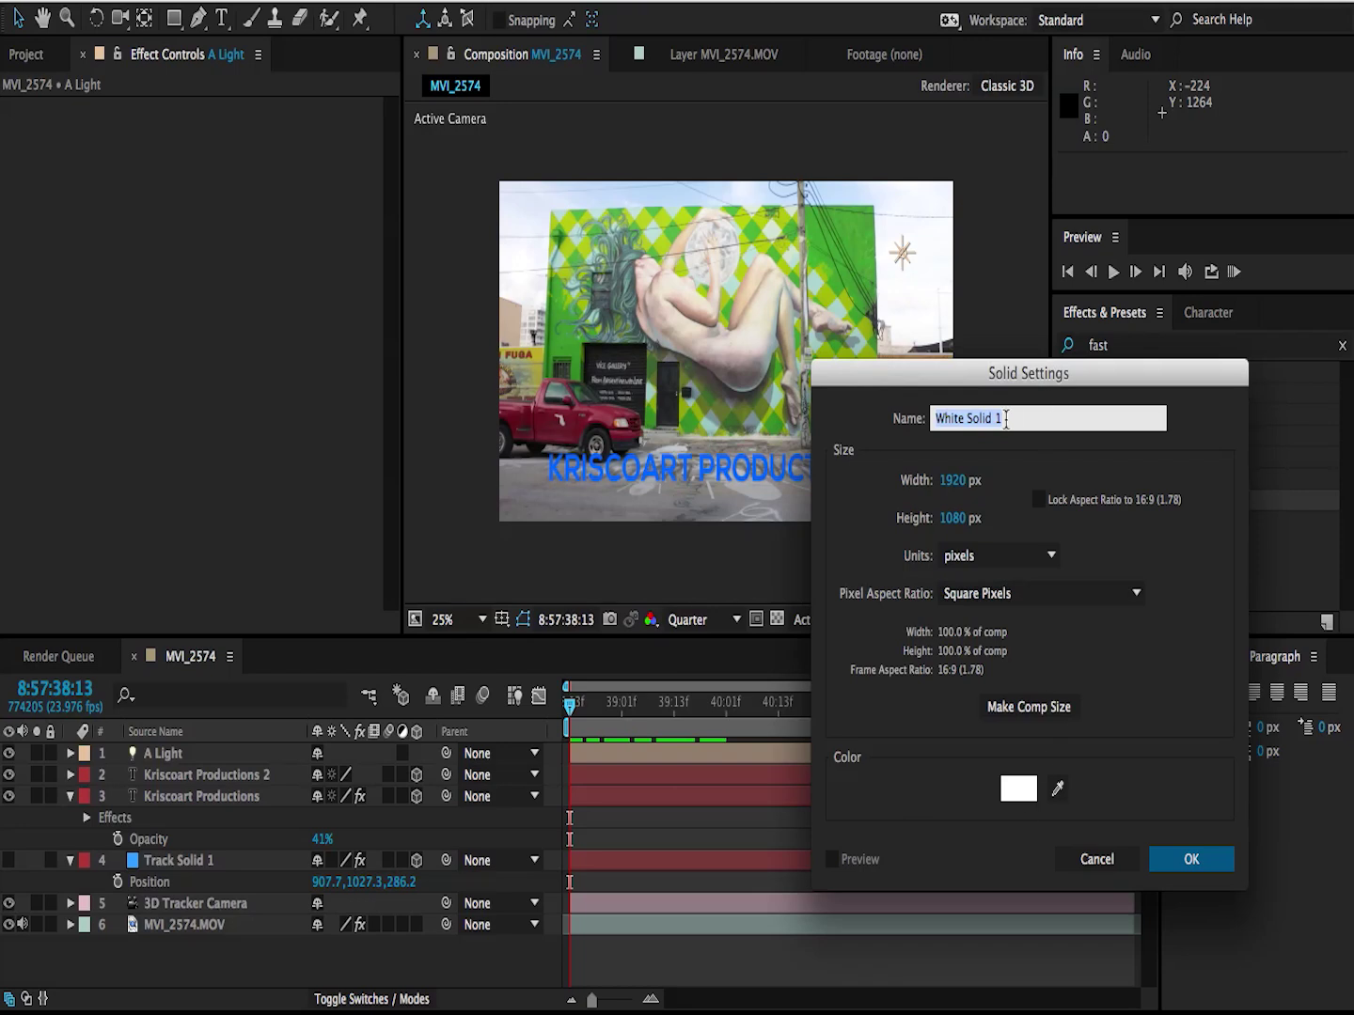
text(C)
key(Return)
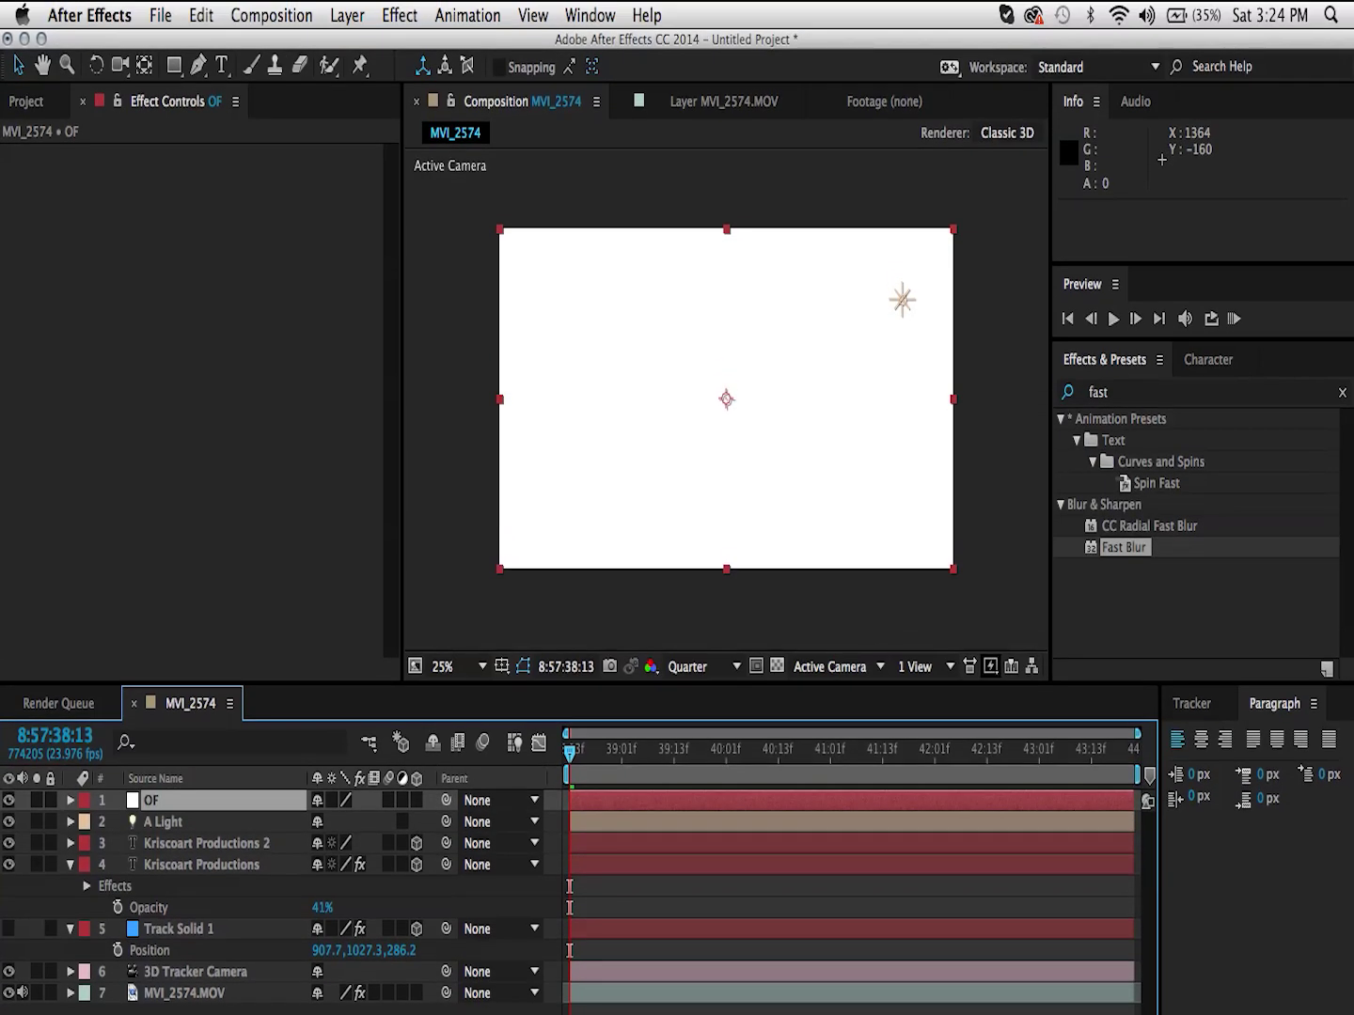
Apply Optical Flares to OF and load the simple future preset from _Custom Presets.
click(400, 15)
mouse_move(479, 779)
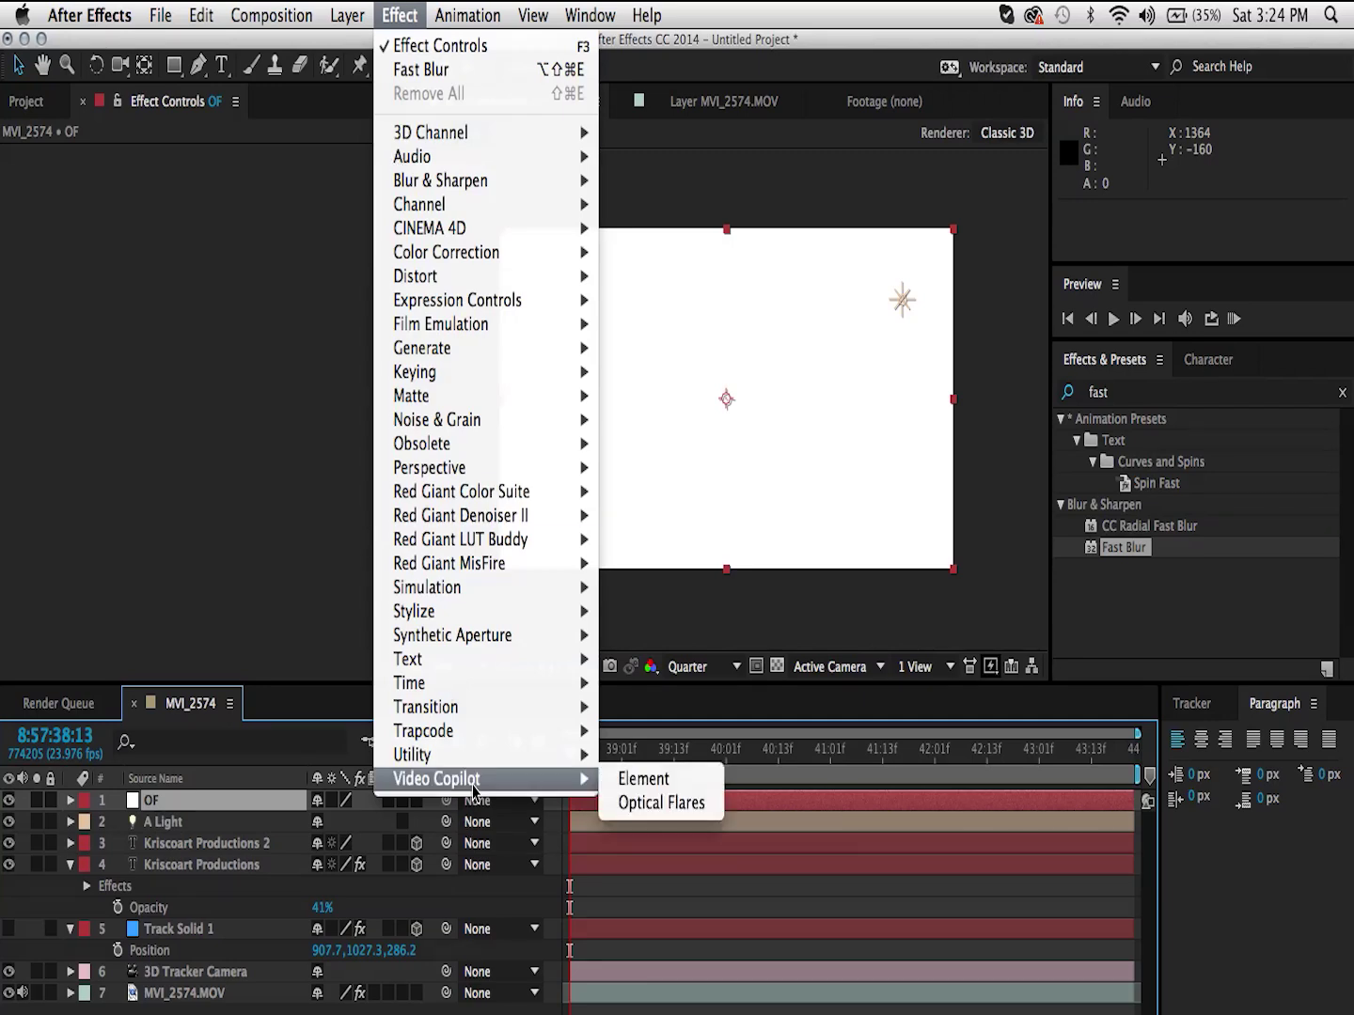
click(662, 802)
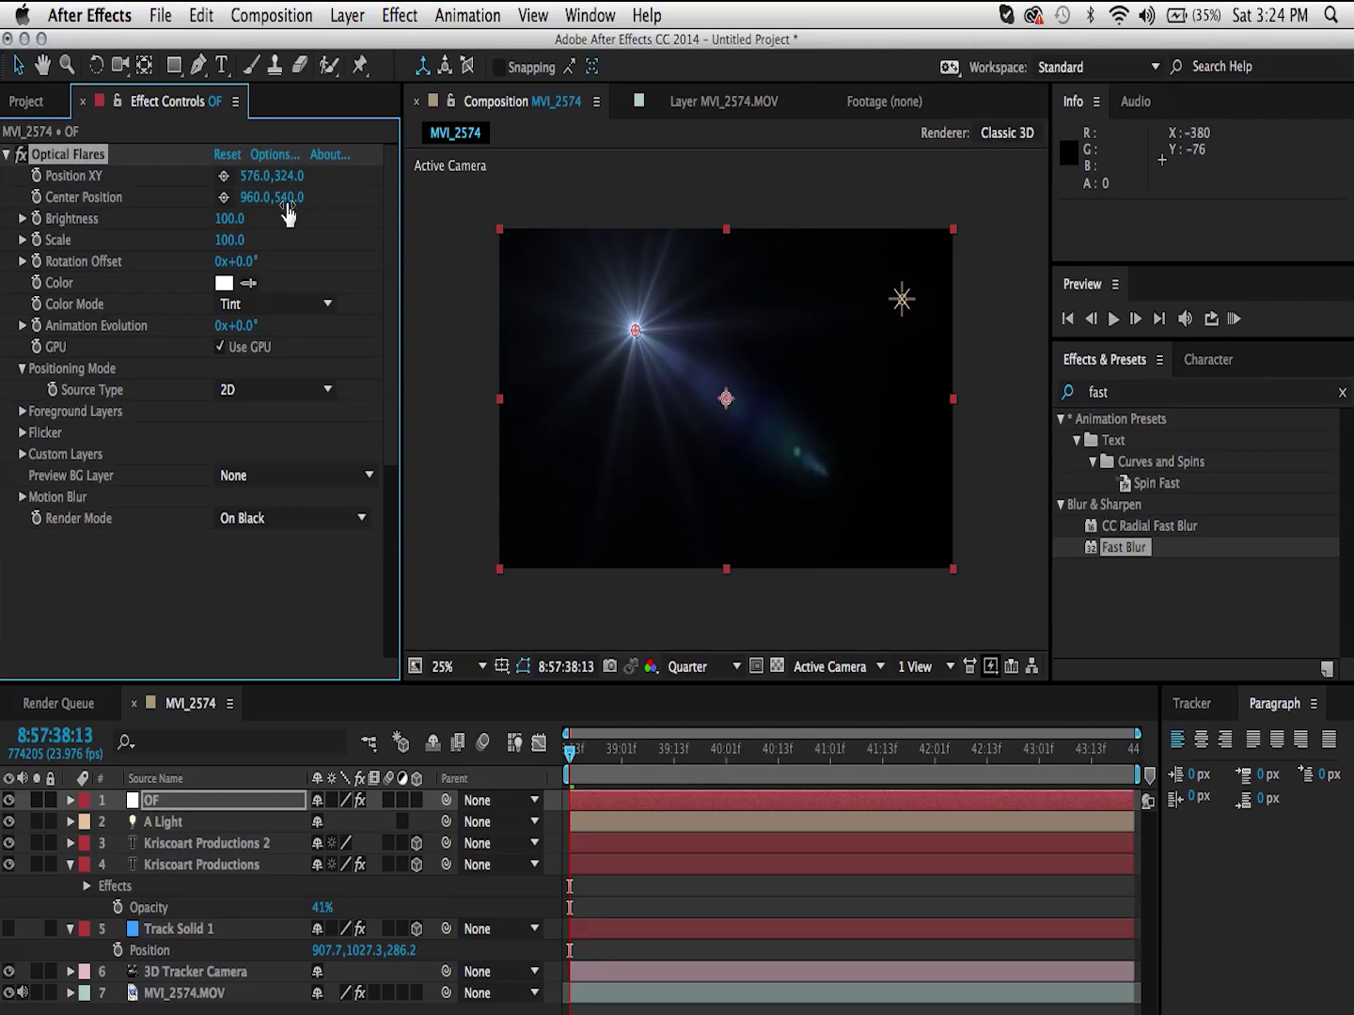
click(275, 154)
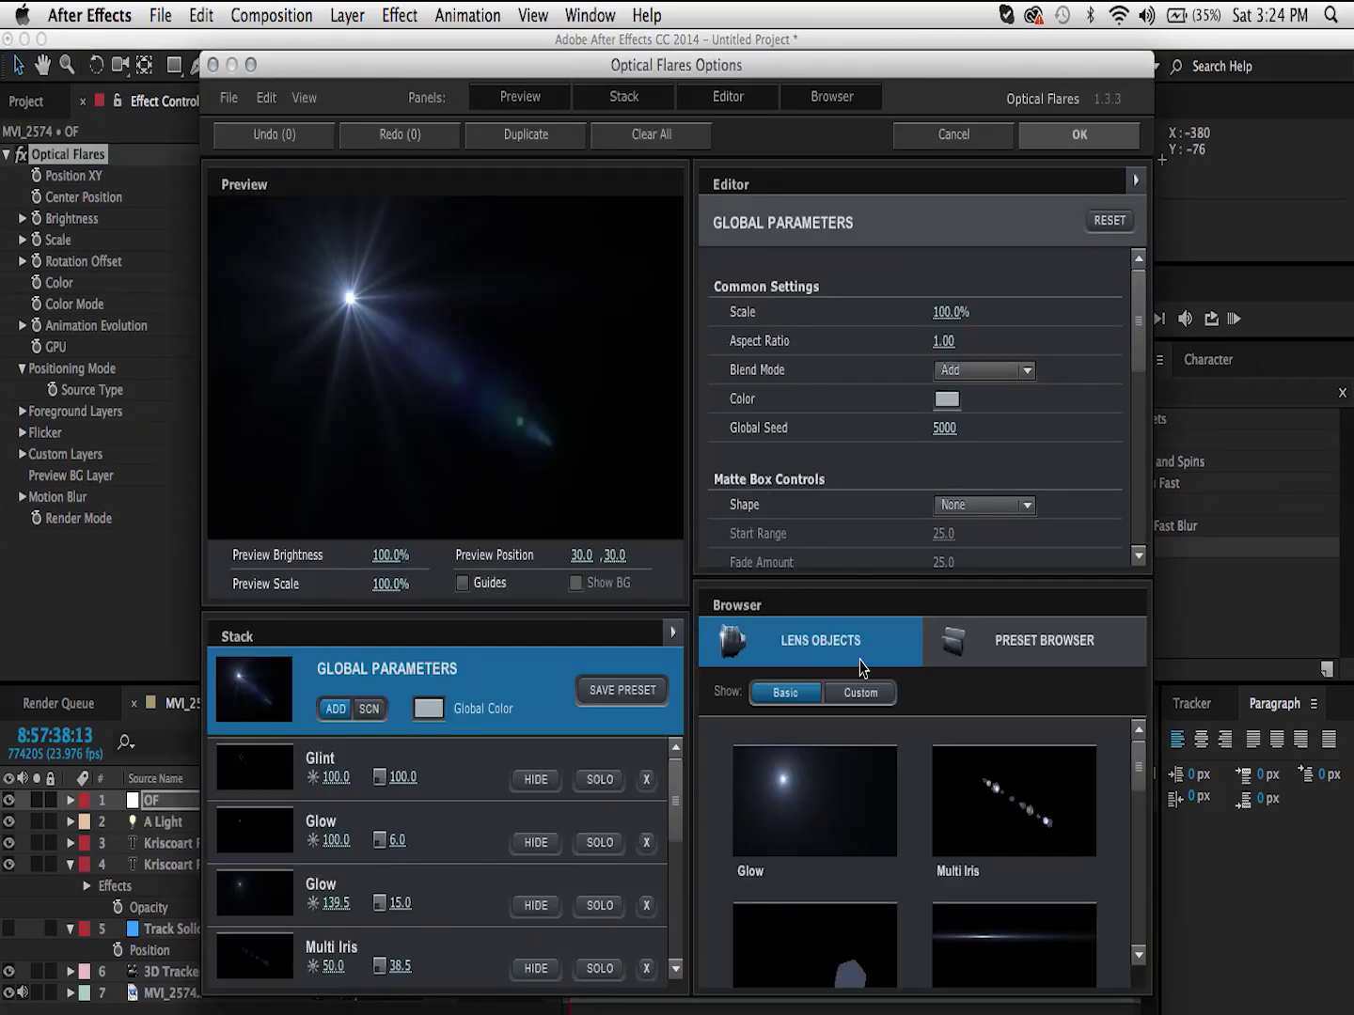
click(987, 655)
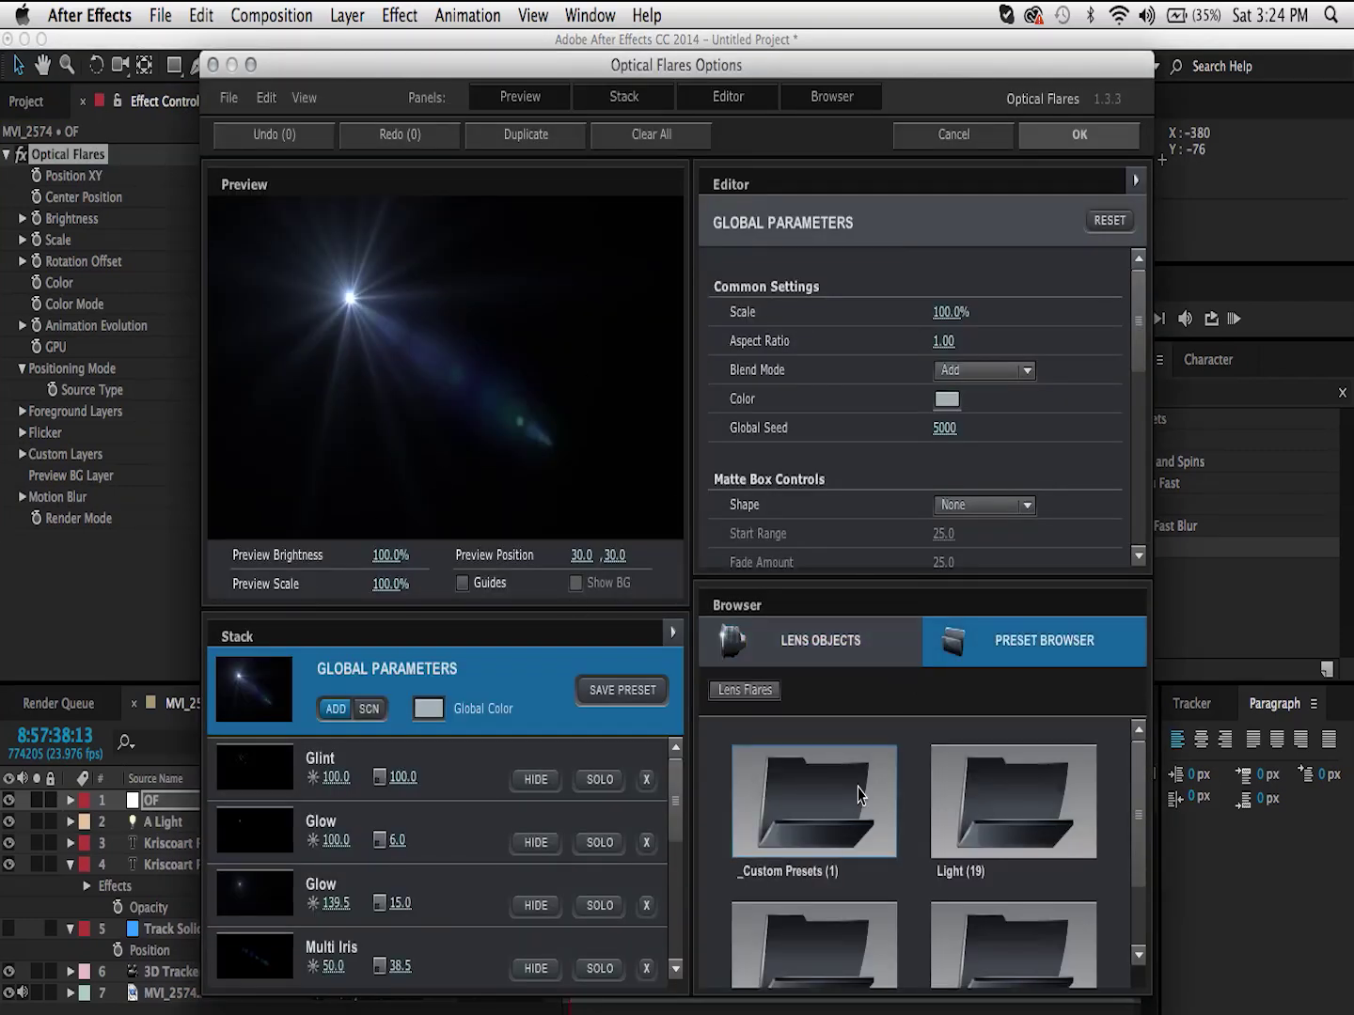
double_click(816, 850)
click(1006, 800)
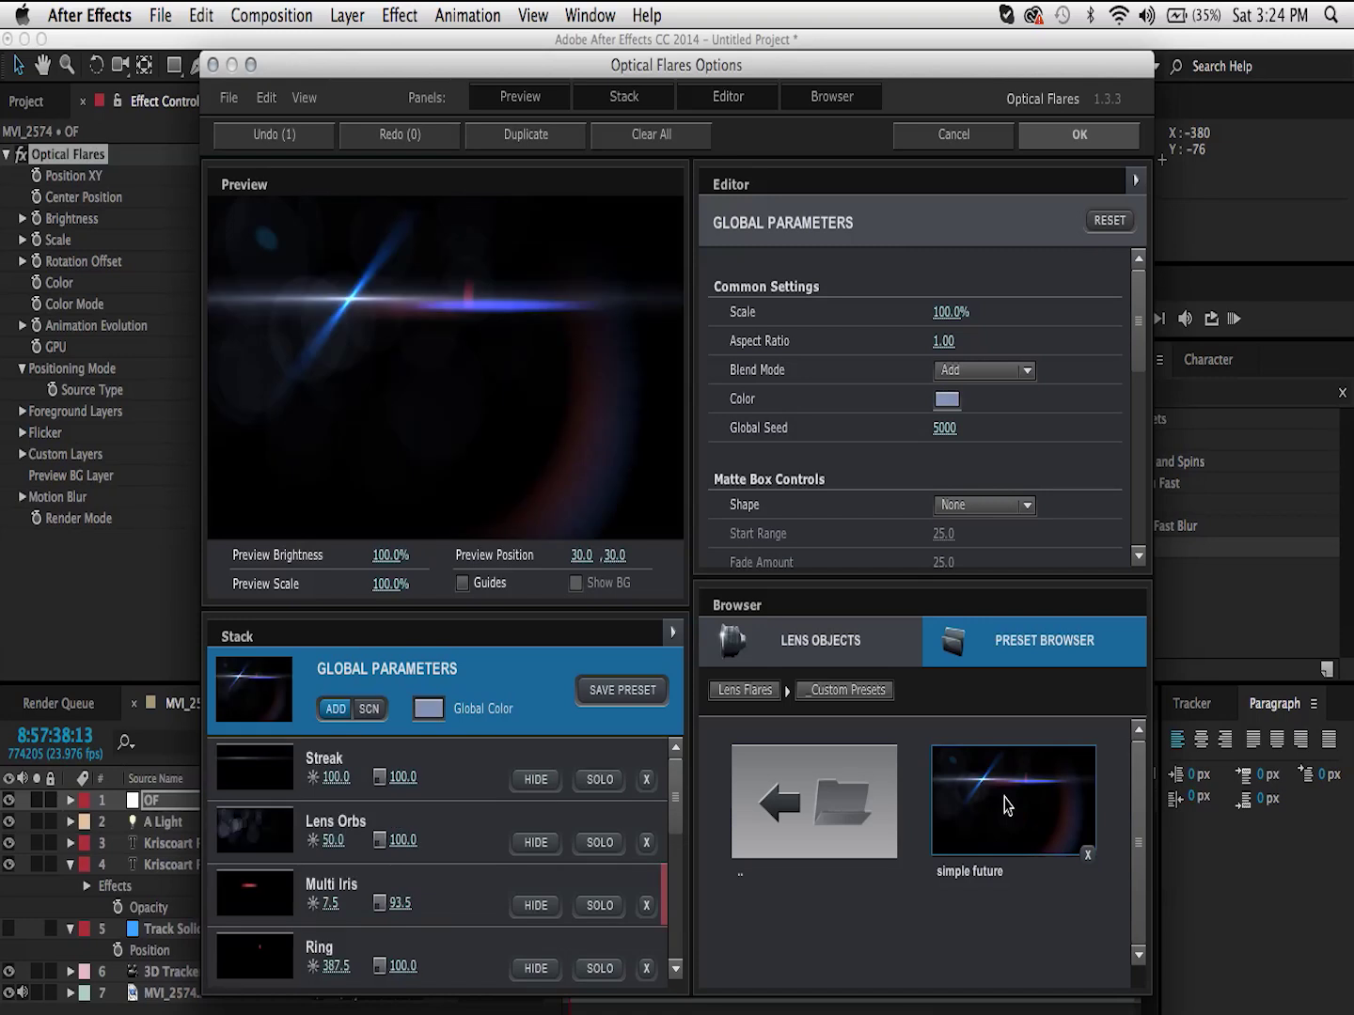
mouse_move(344, 342)
mouse_down()
mouse_move(532, 314)
mouse_move(435, 314)
mouse_move(553, 311)
mouse_move(540, 346)
mouse_up()
click(1079, 135)
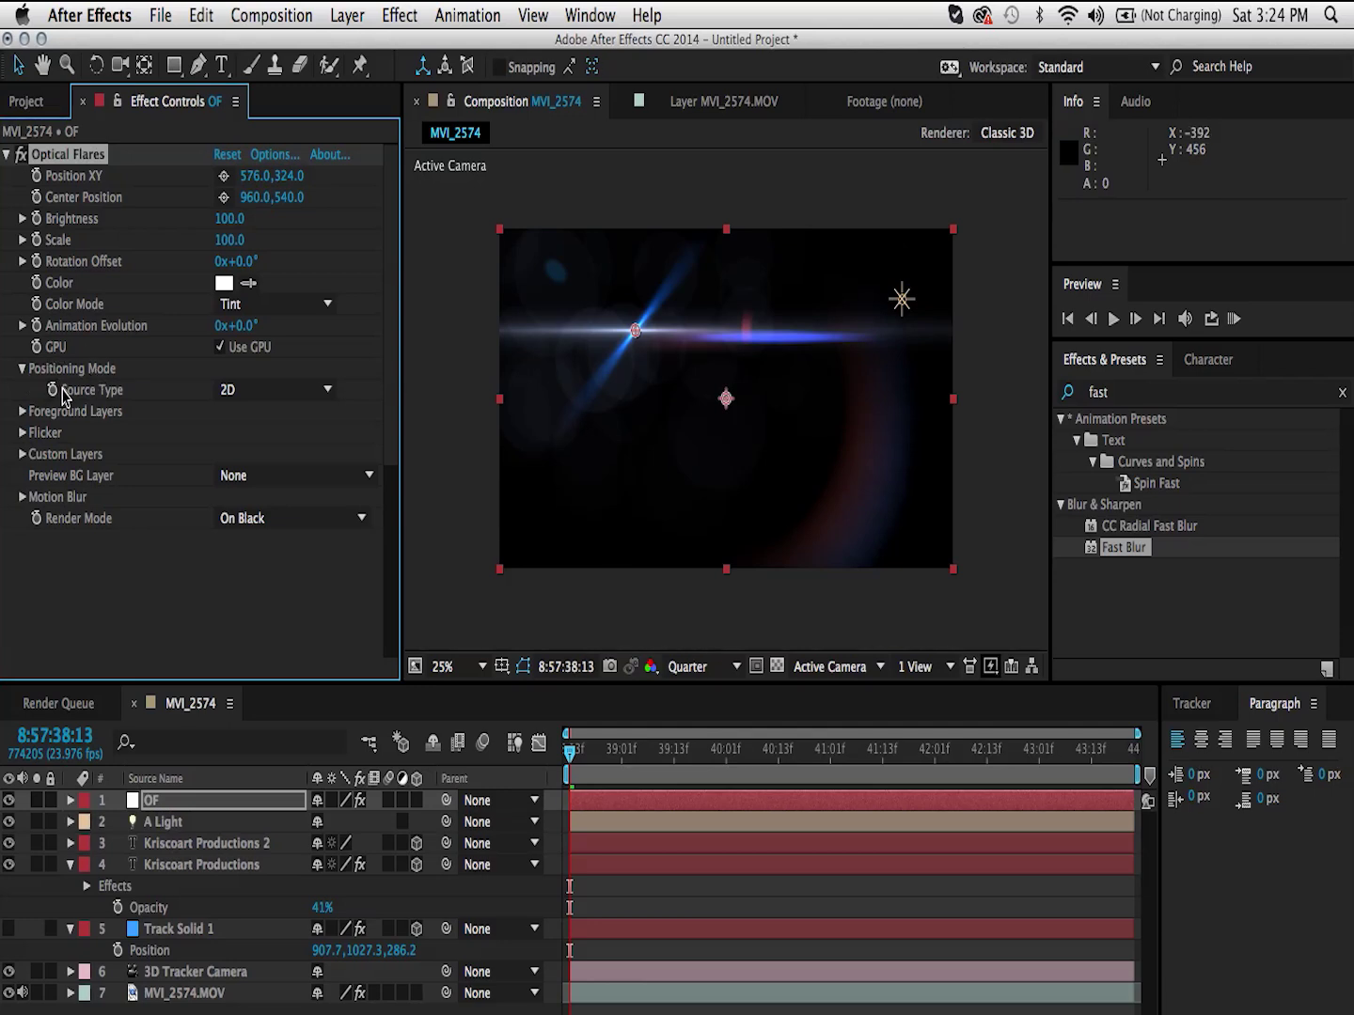
Set Optical Flares positioning to Track Lights, disabling light intensity, scale and colour use.
click(220, 392)
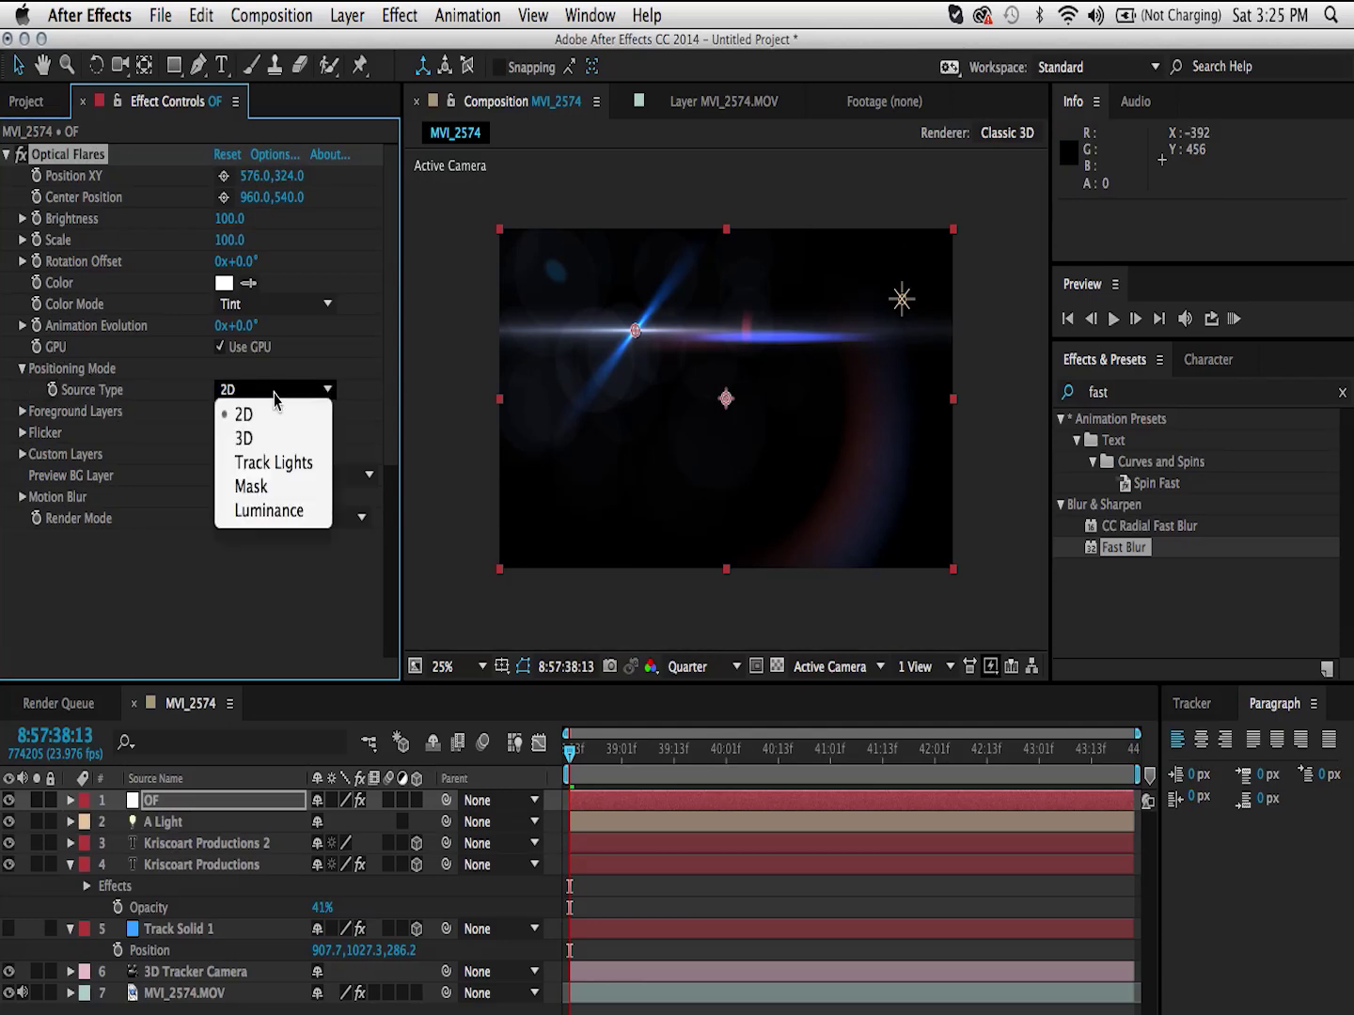
click(268, 464)
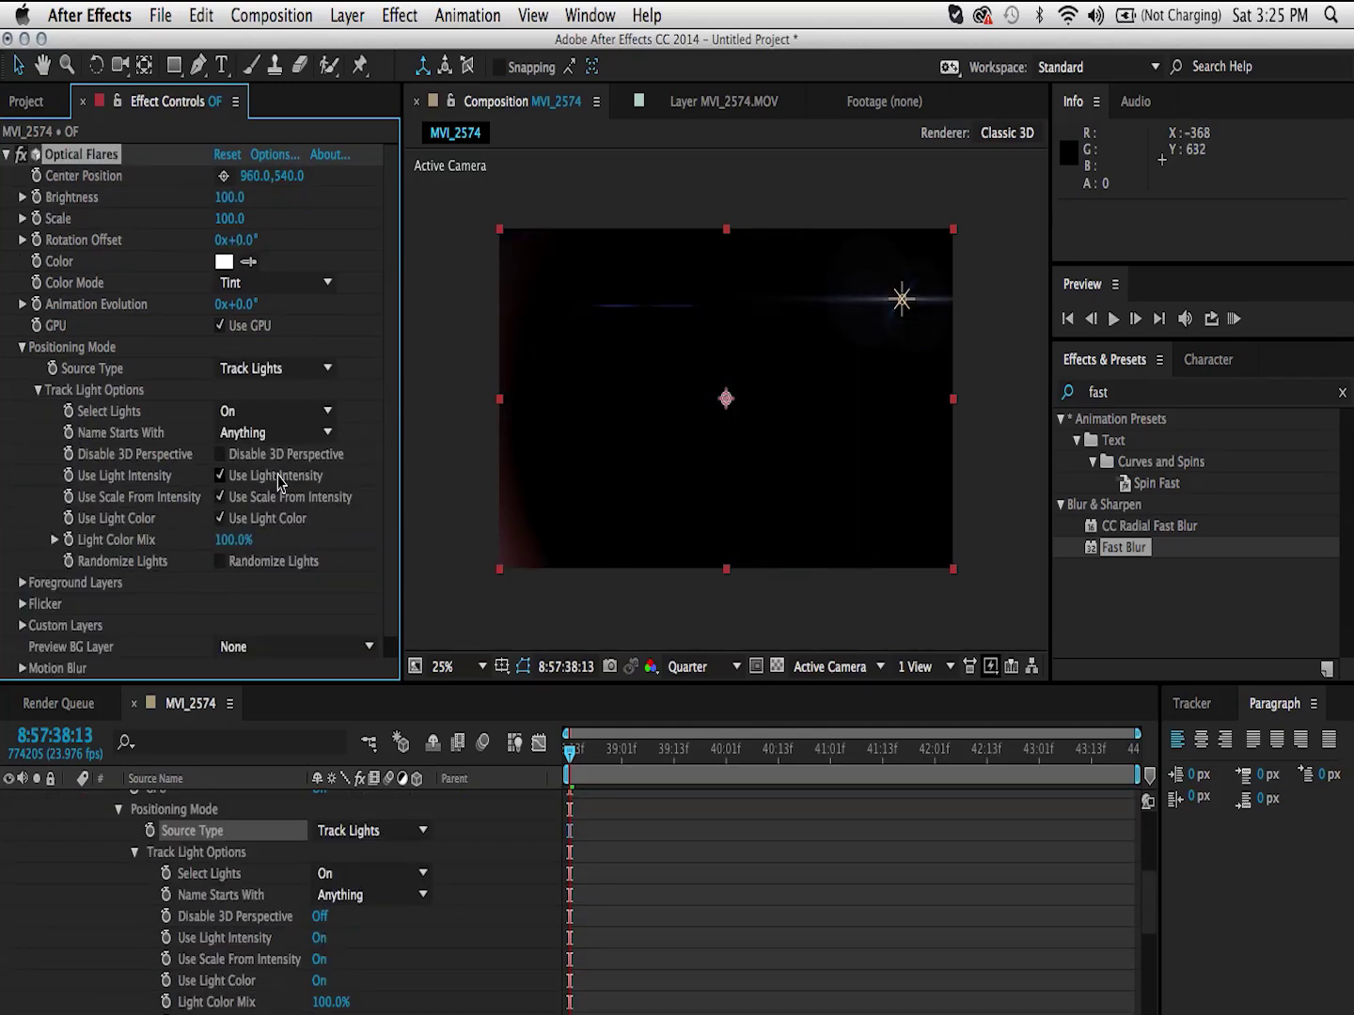
click(220, 477)
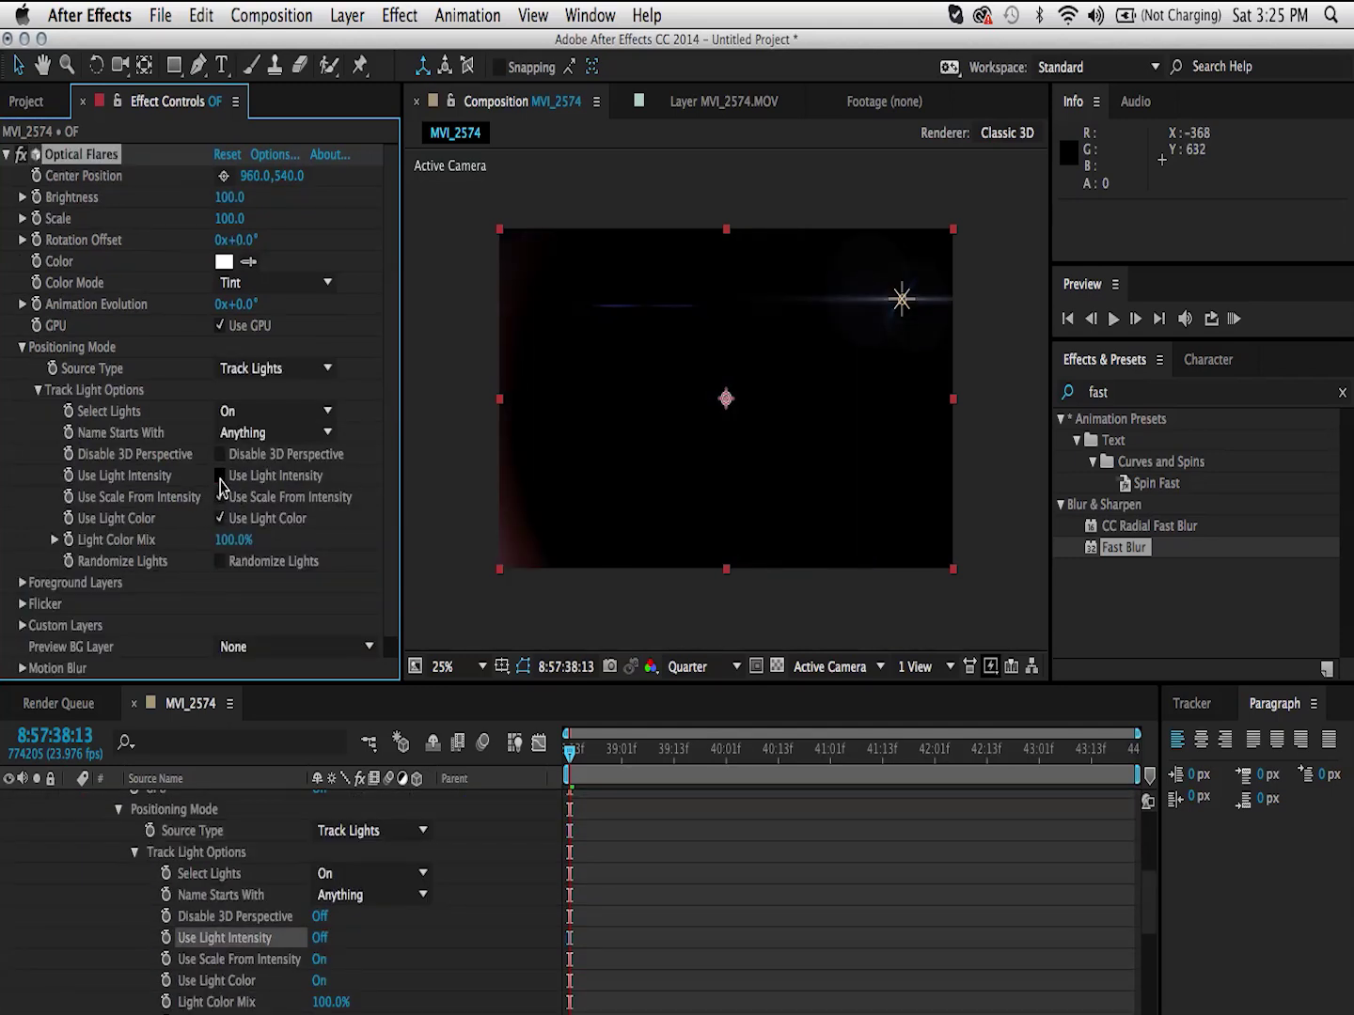
click(220, 498)
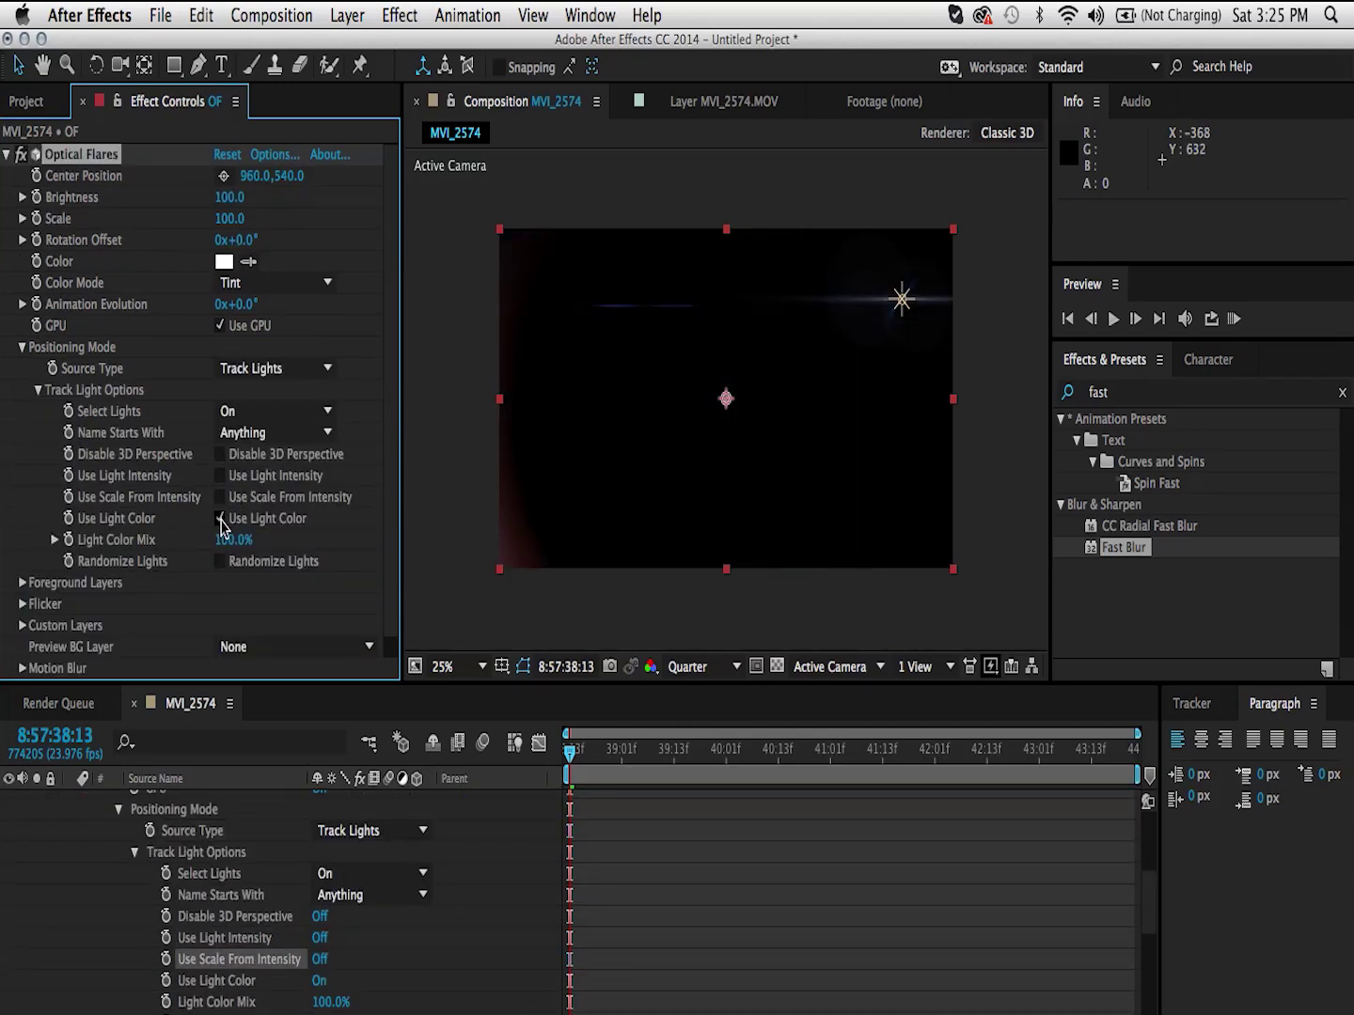
click(221, 520)
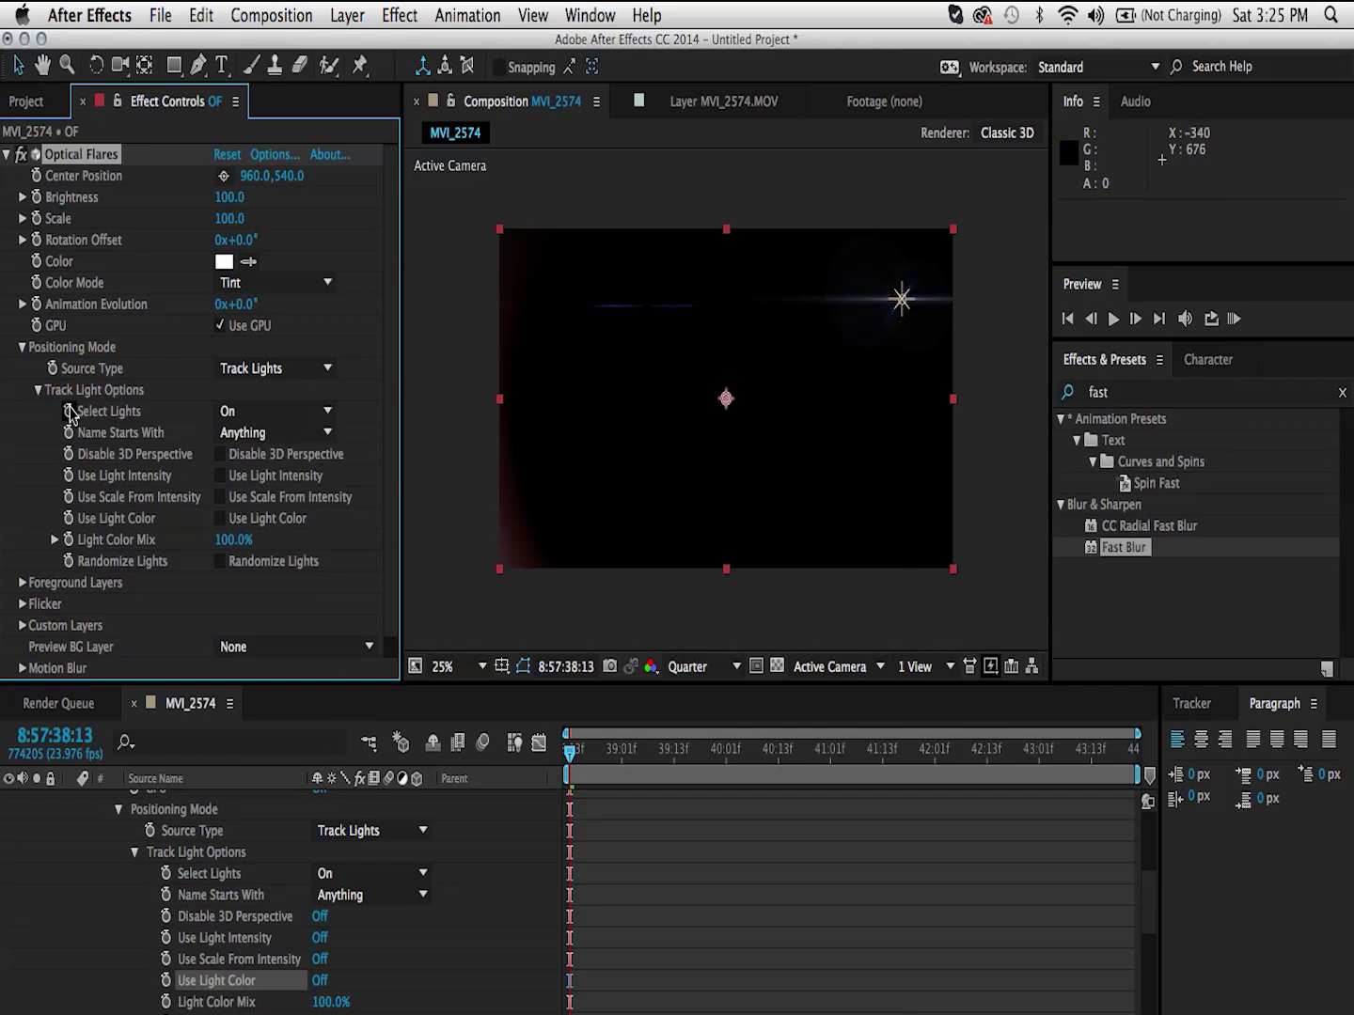
Keep Track Lights On and limit it to names starting with B, after trying A.
click(258, 417)
click(114, 415)
click(273, 434)
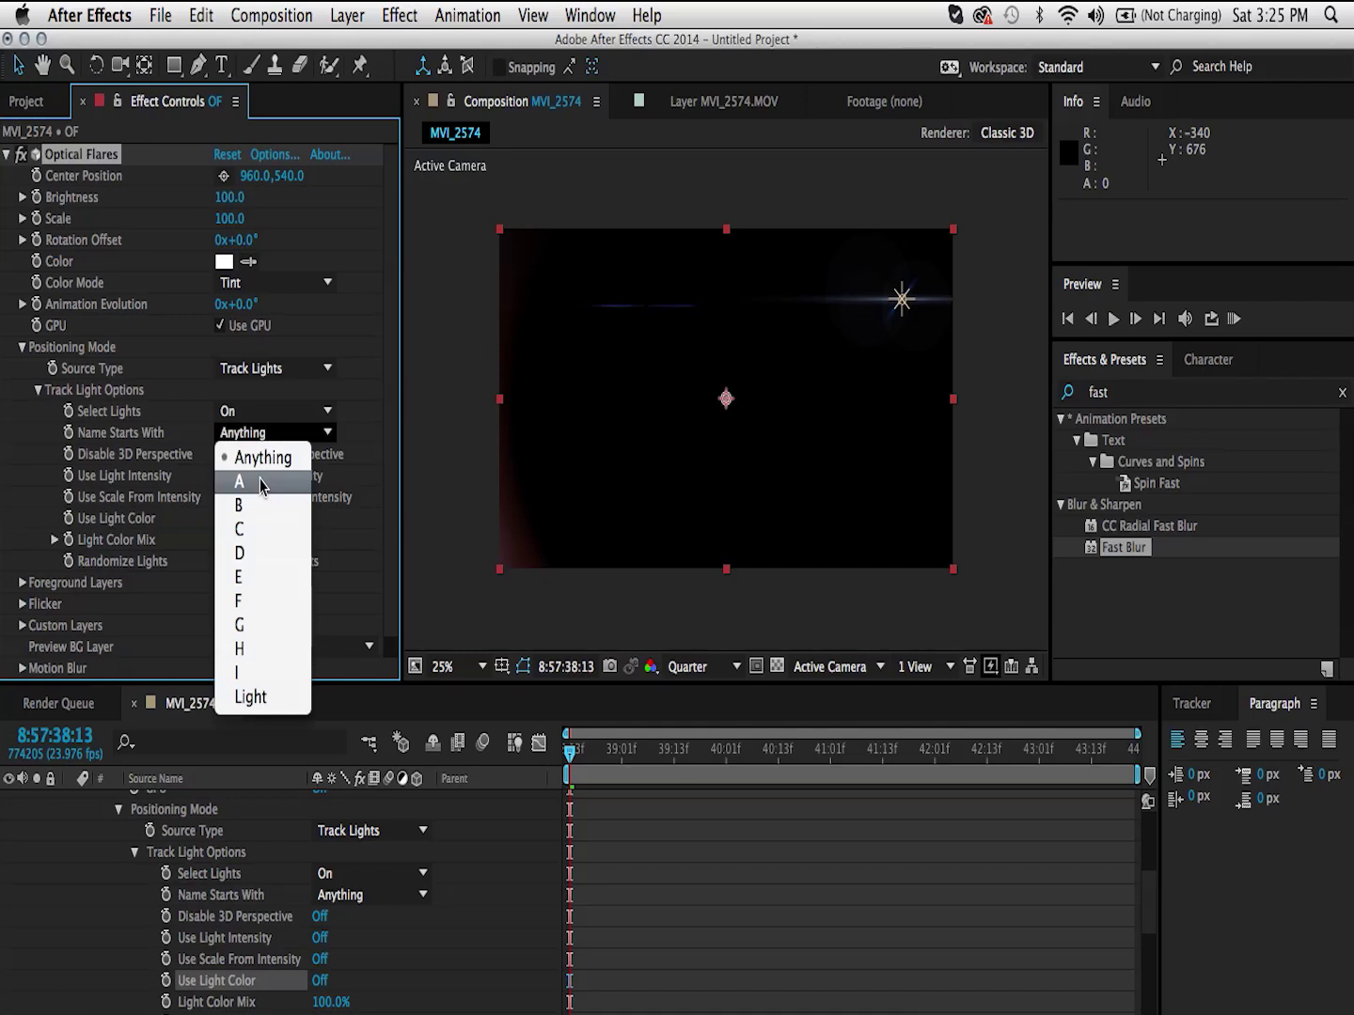
click(262, 484)
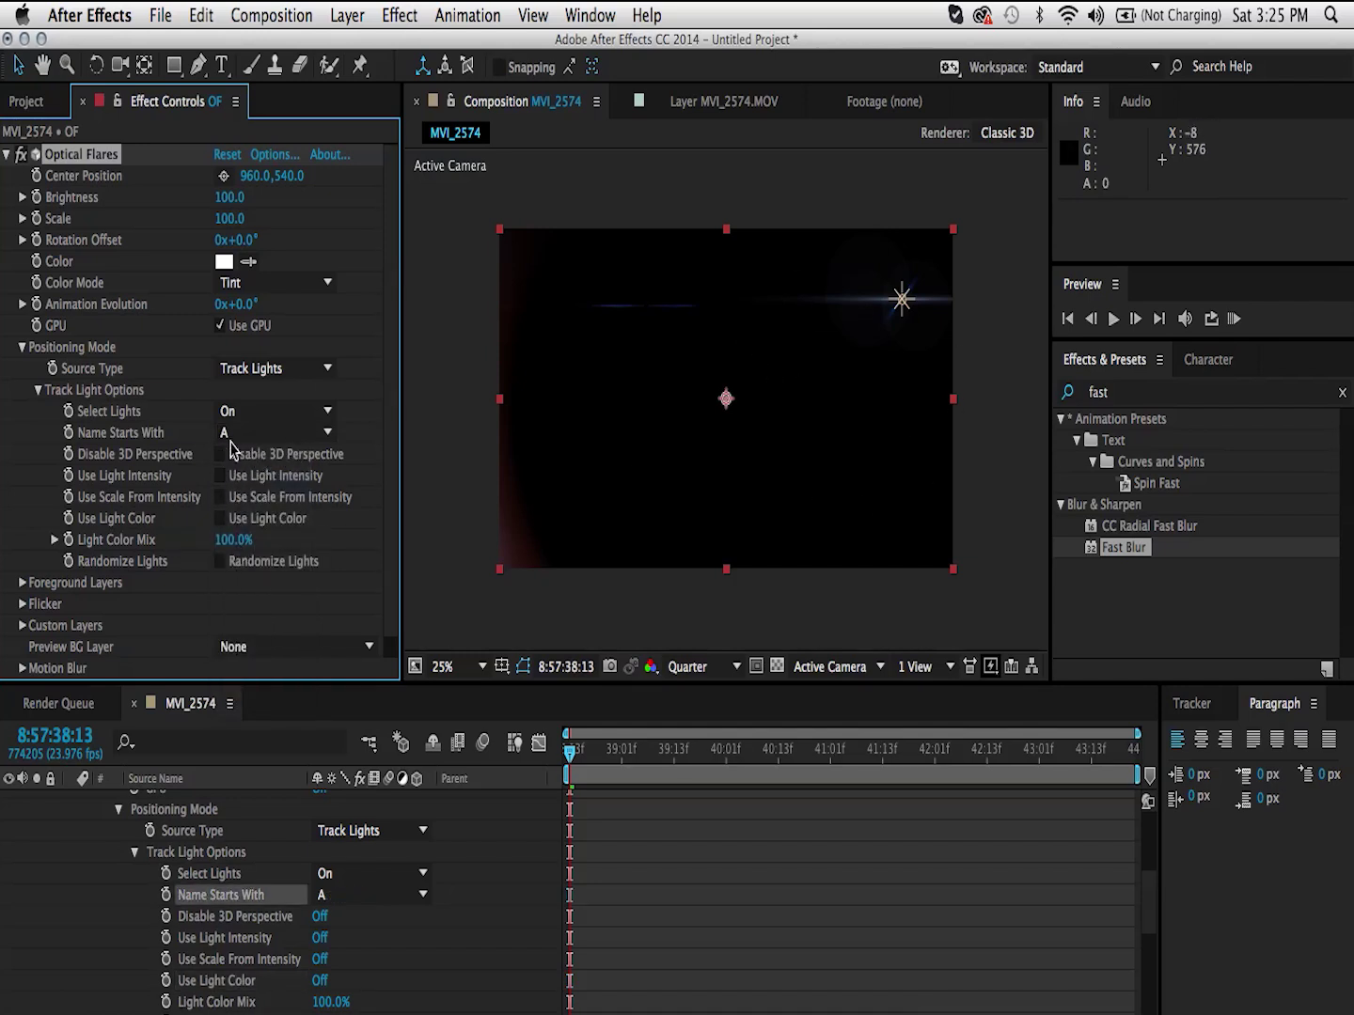
scroll(230, 910, up, 5)
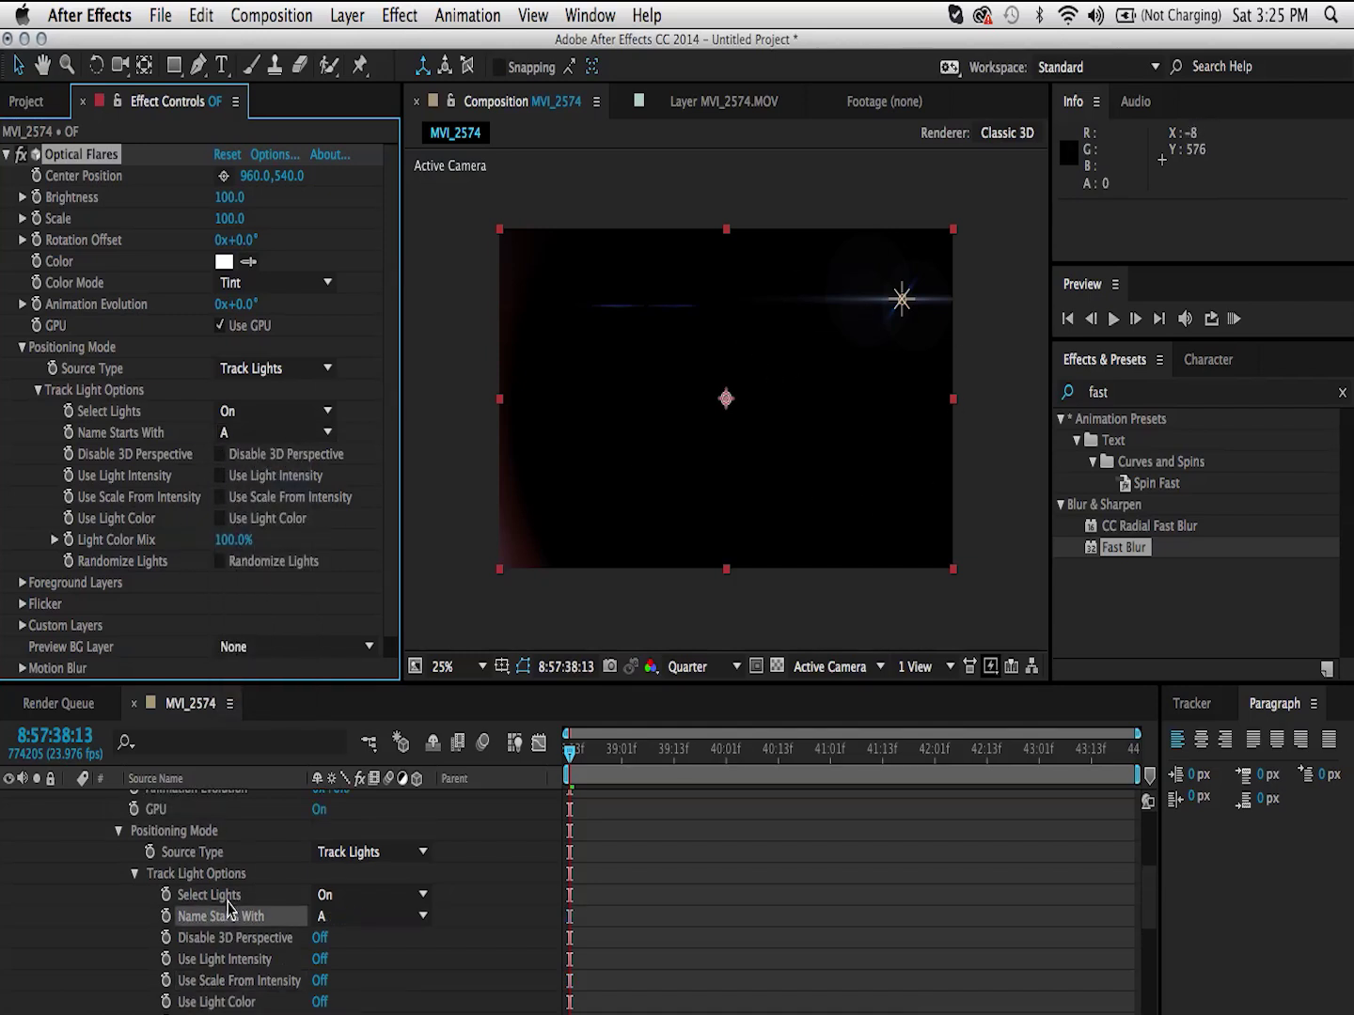
click(250, 433)
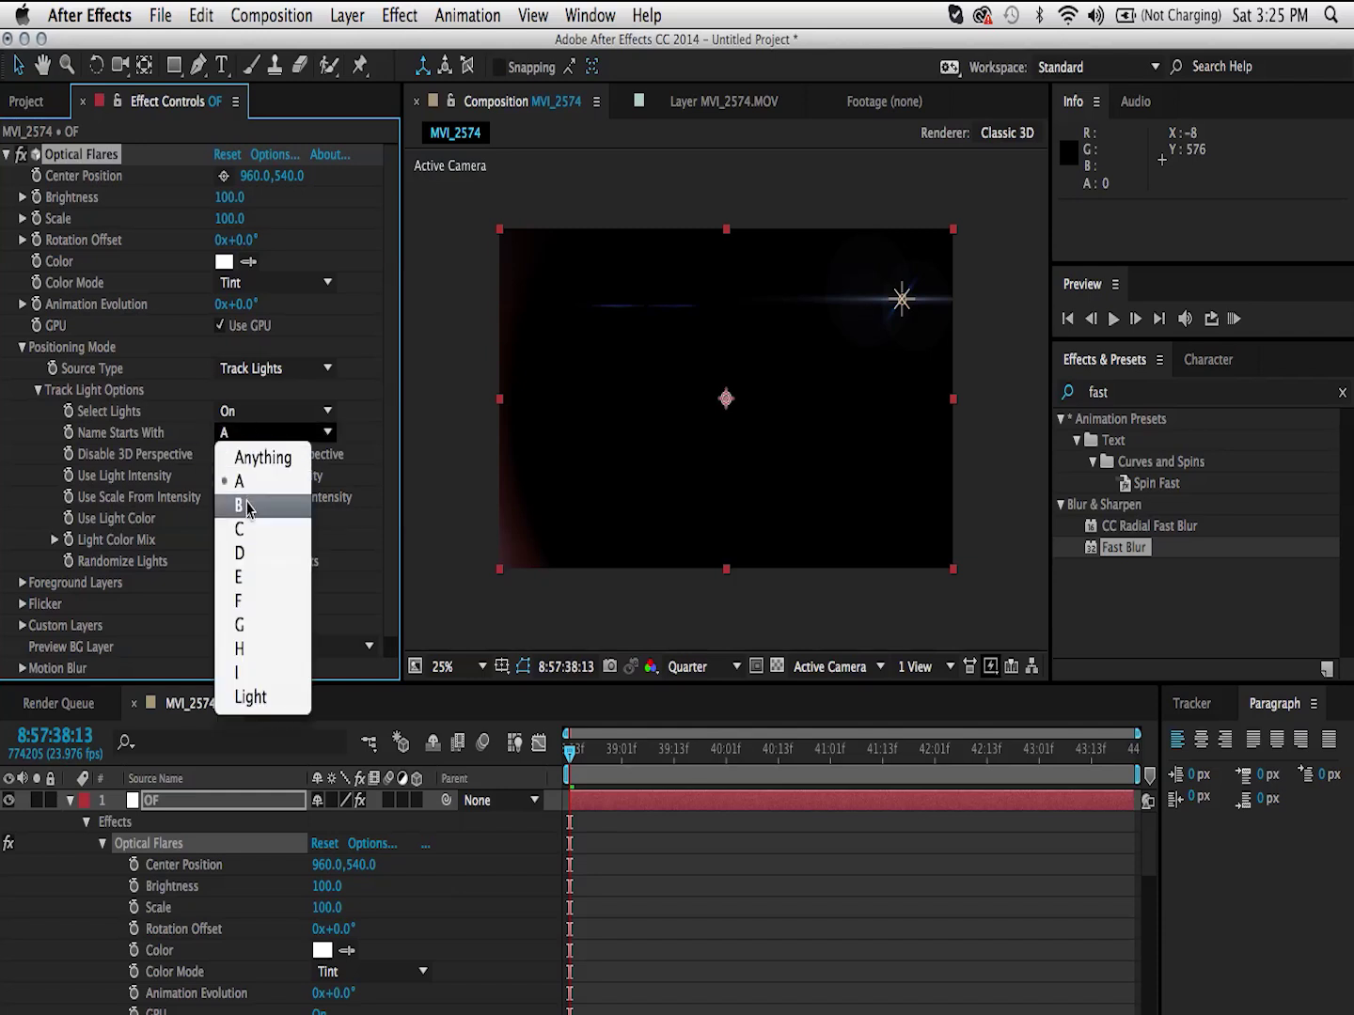
click(242, 505)
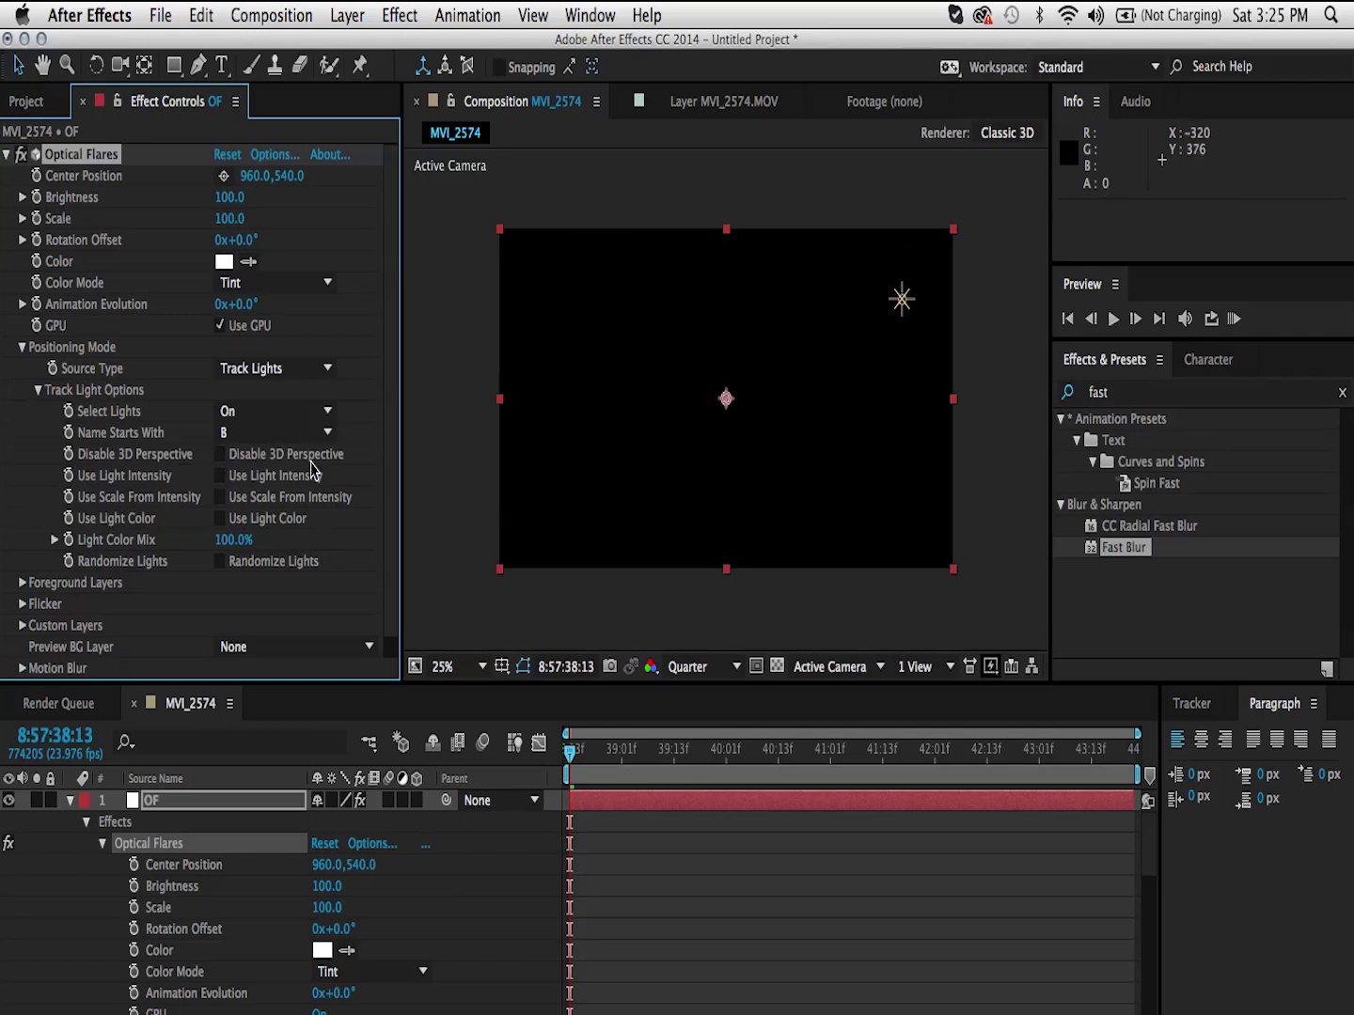
click(260, 436)
Switch the name prefix back to A and add a point light renamed Awhatever.
click(246, 476)
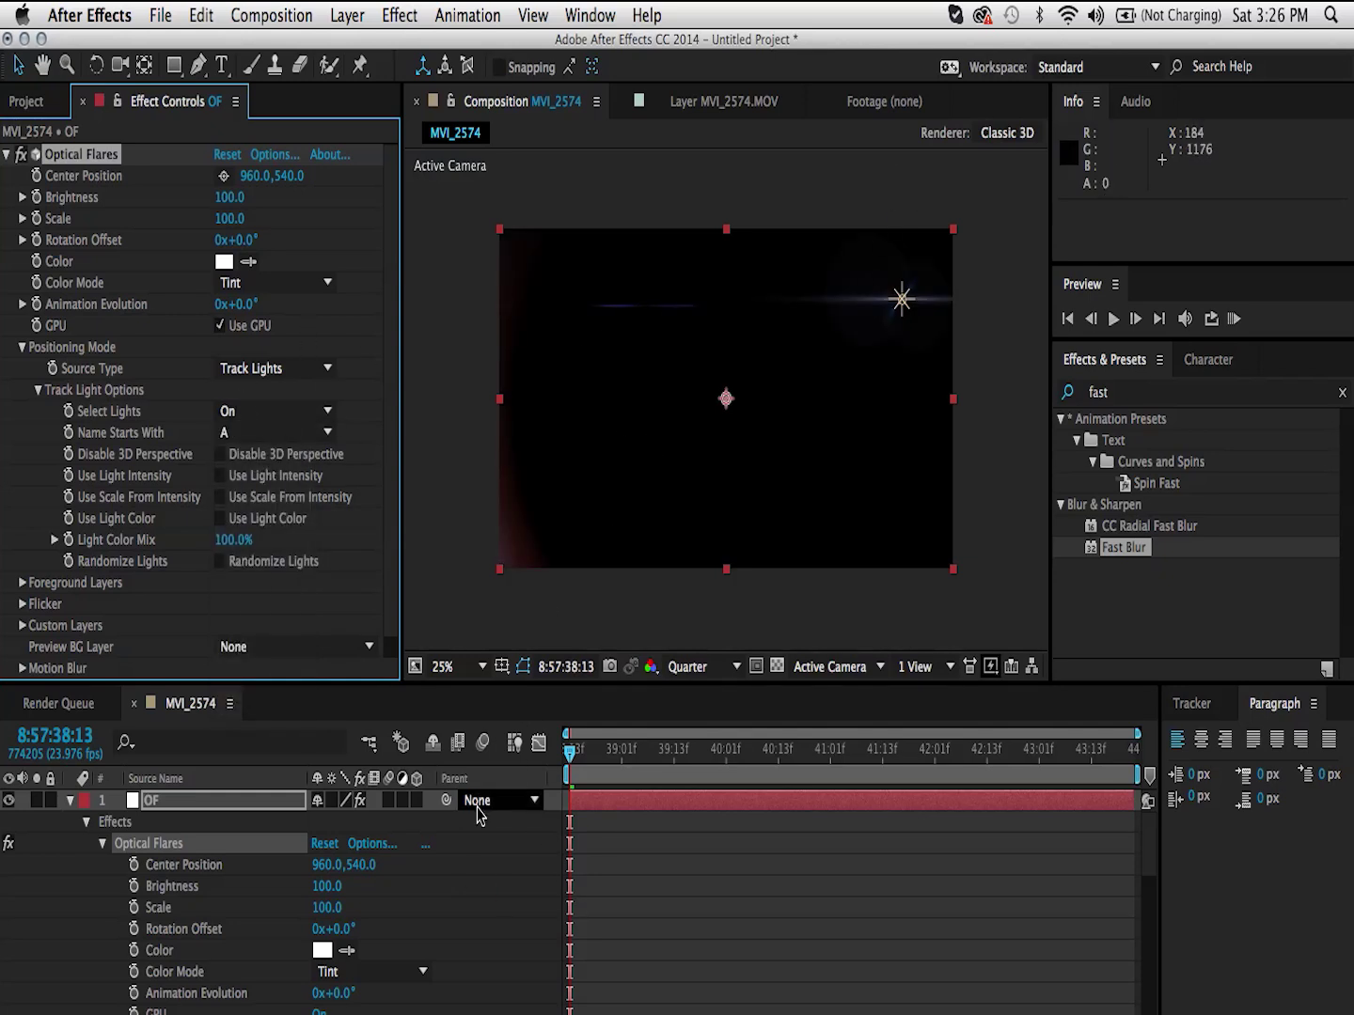
right_click(500, 906)
mouse_move(562, 796)
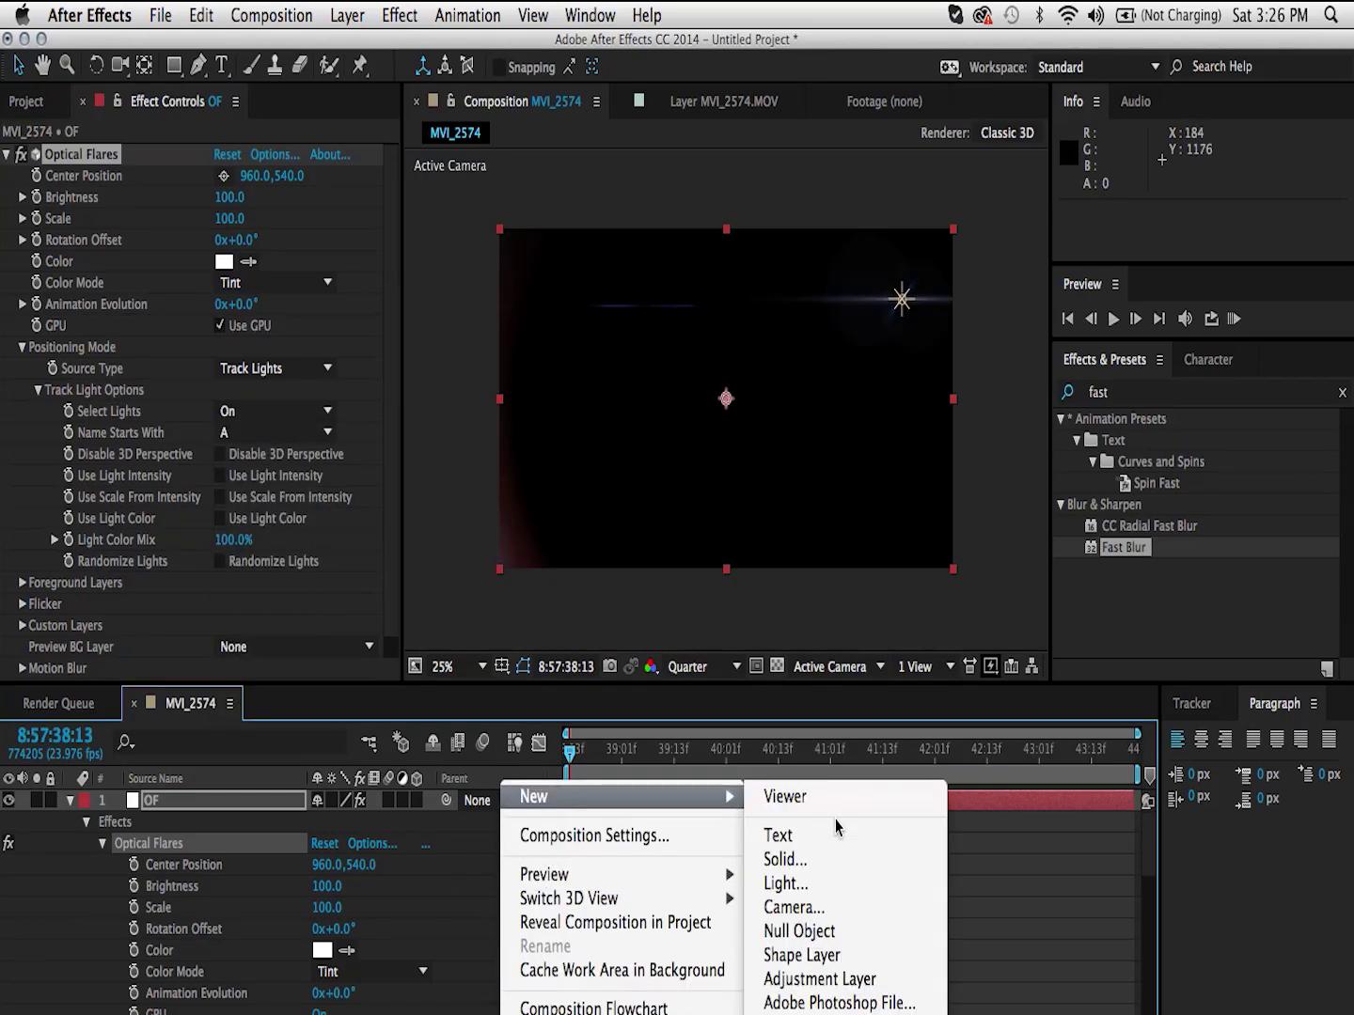
click(817, 884)
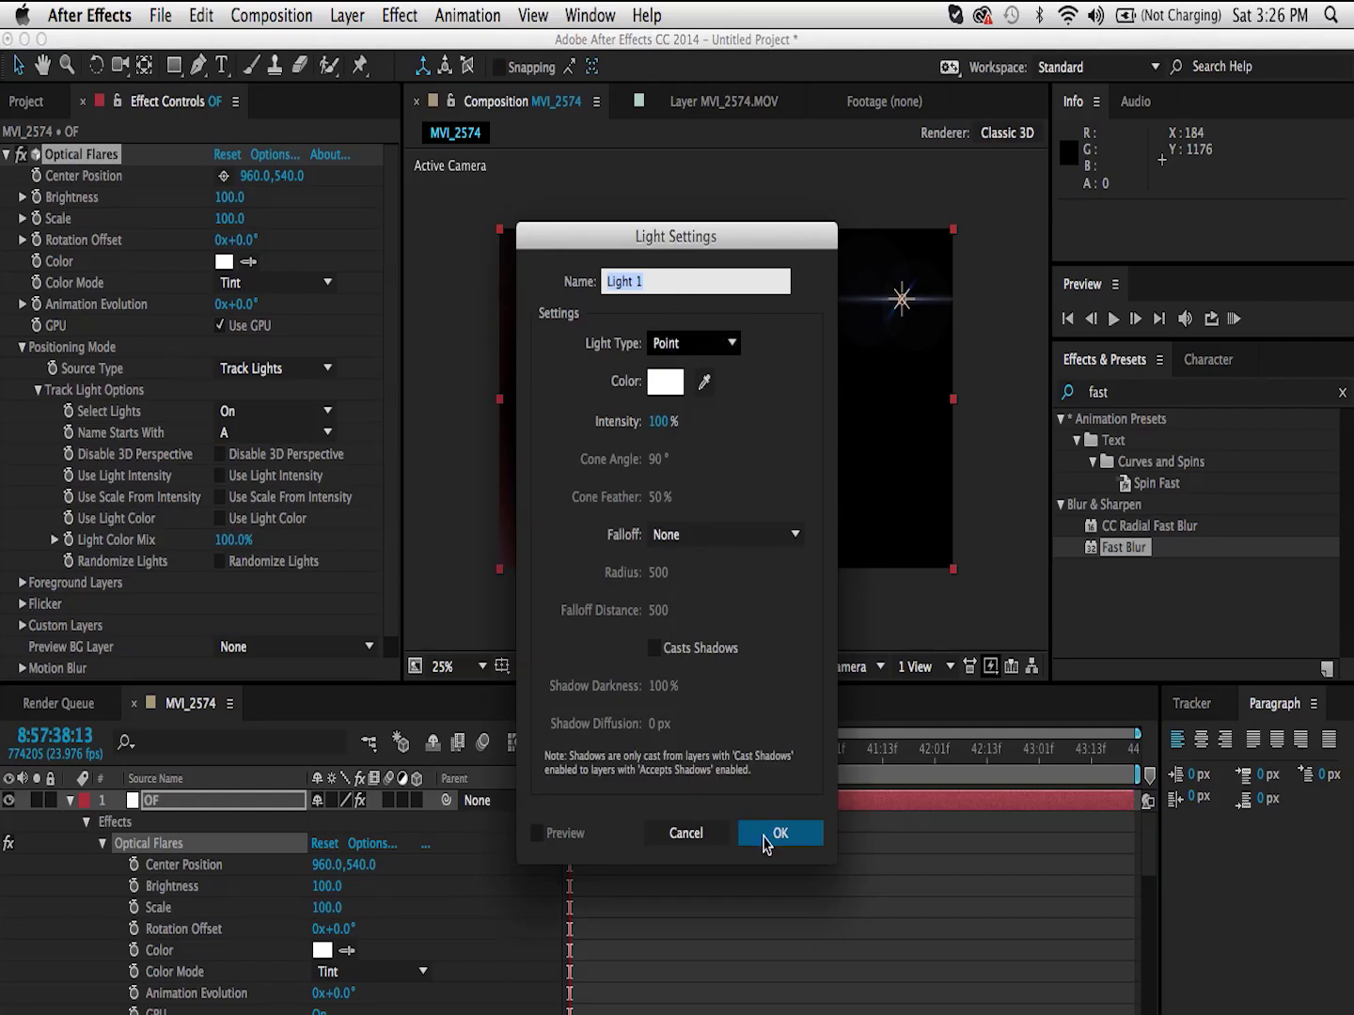
click(764, 834)
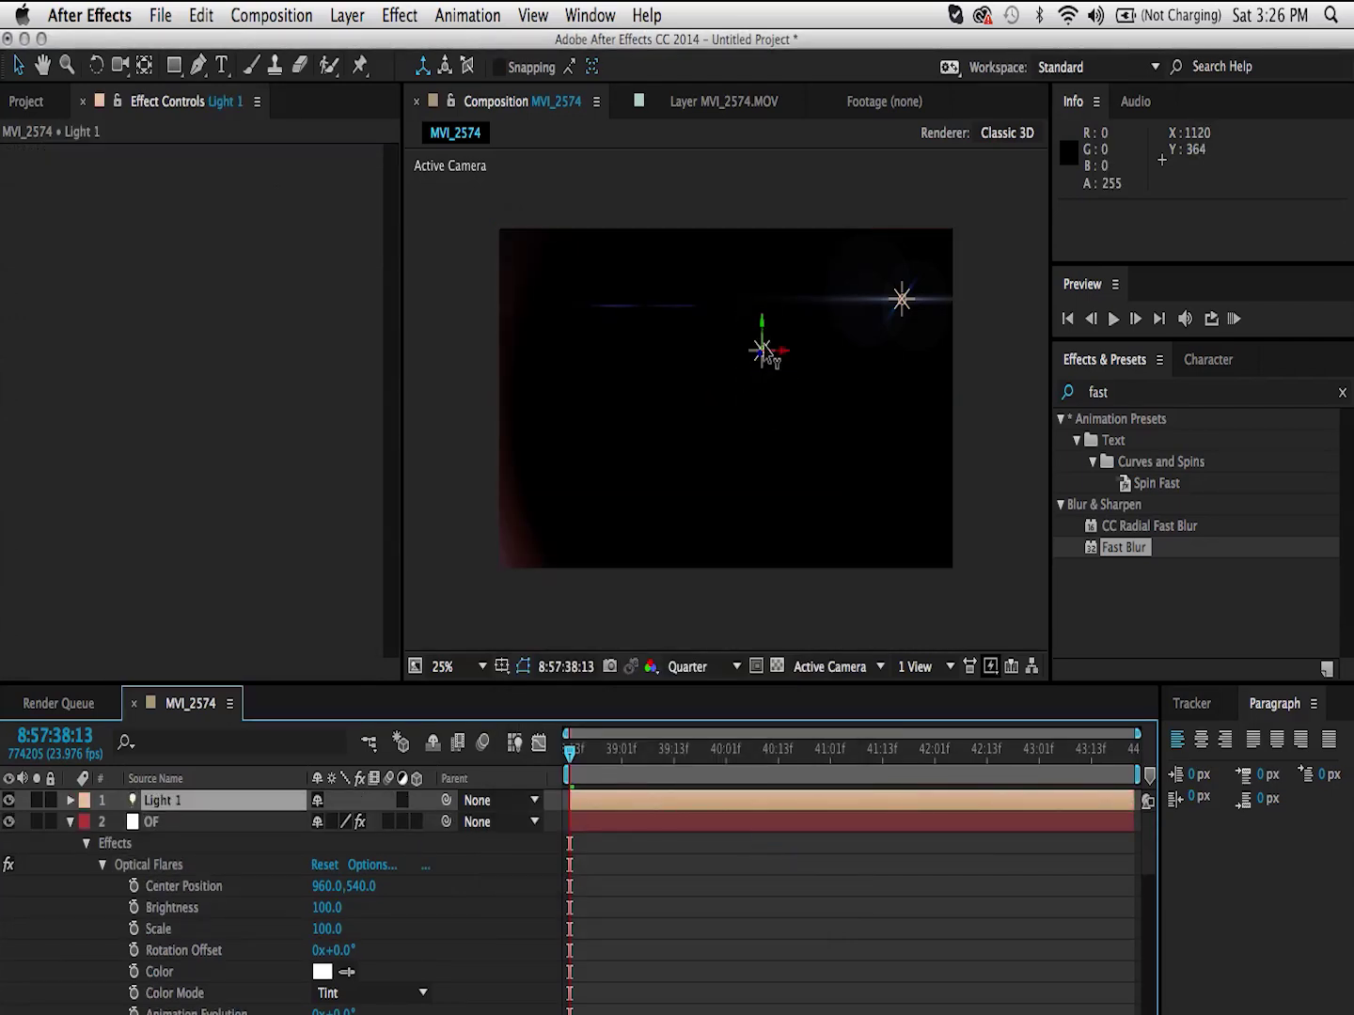
key(Return)
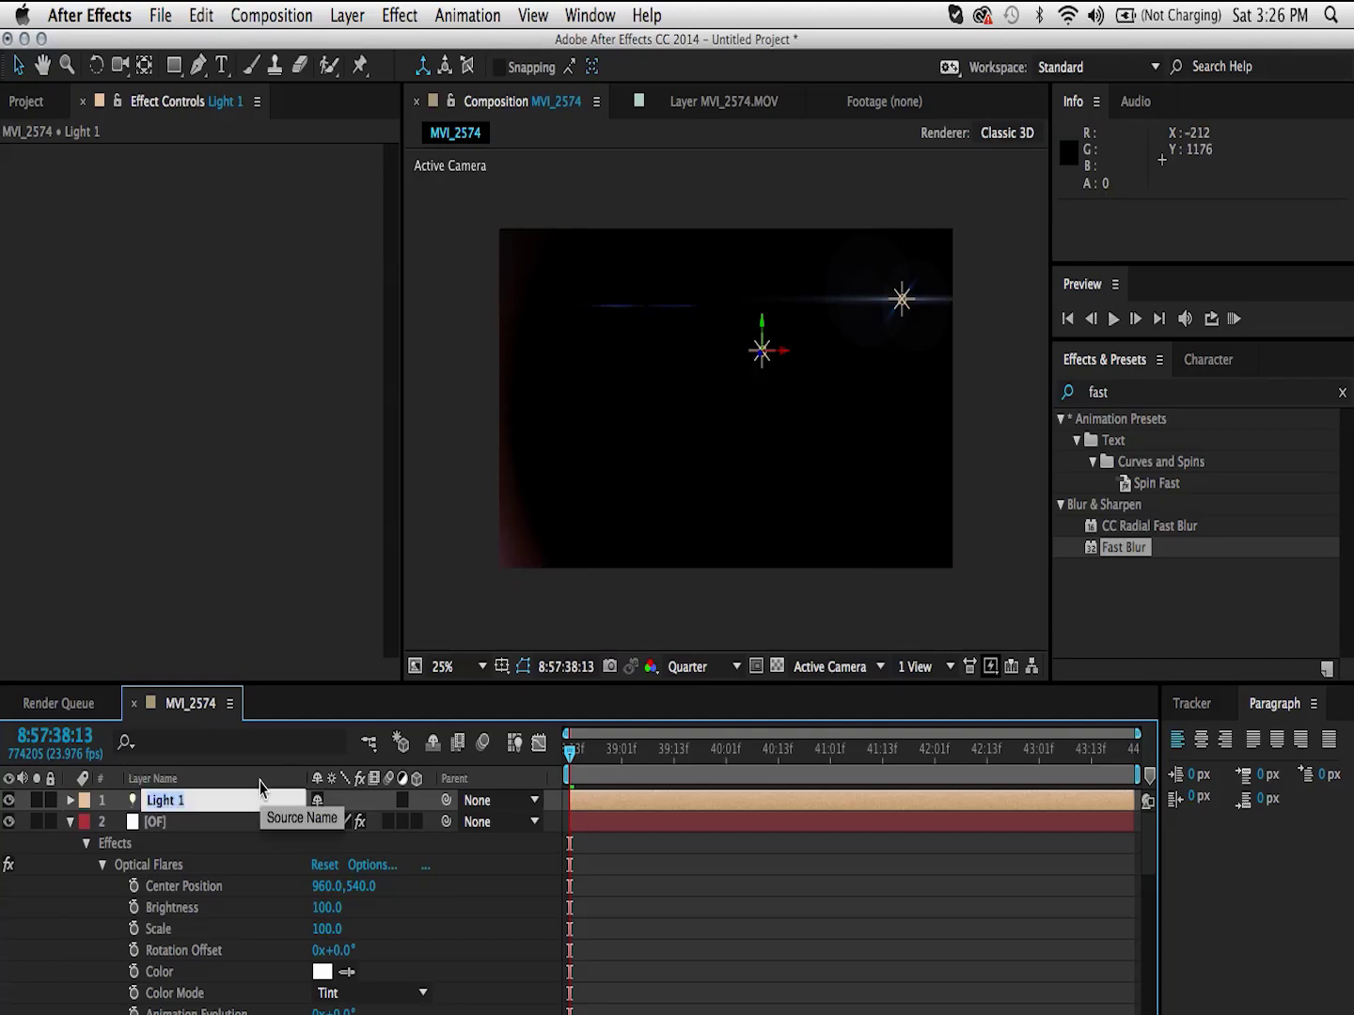
text(Awhatever)
key(Return)
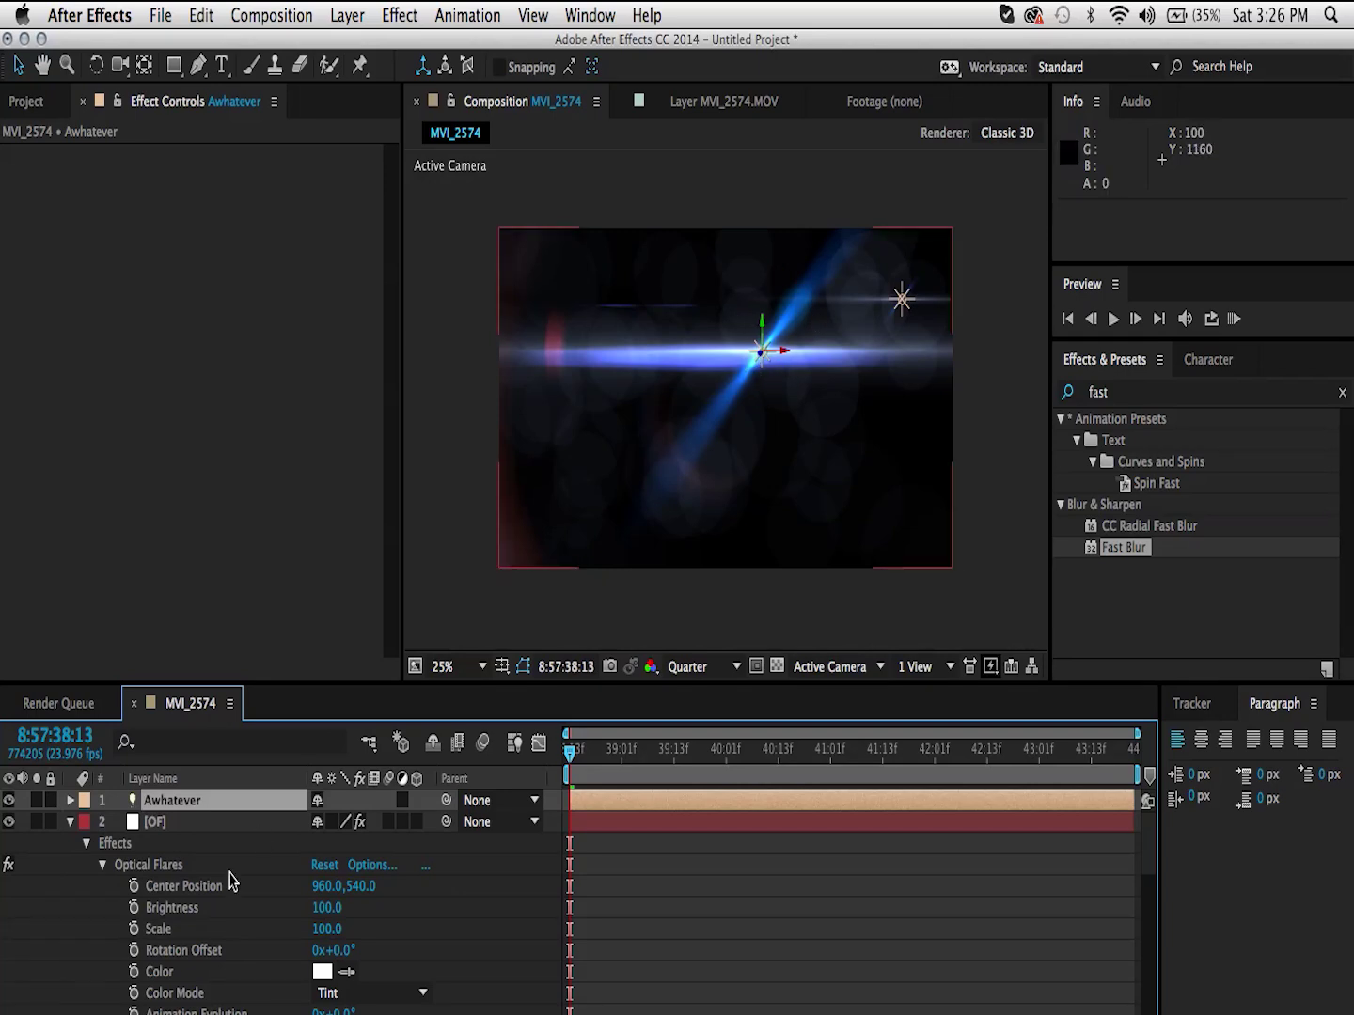
click(162, 824)
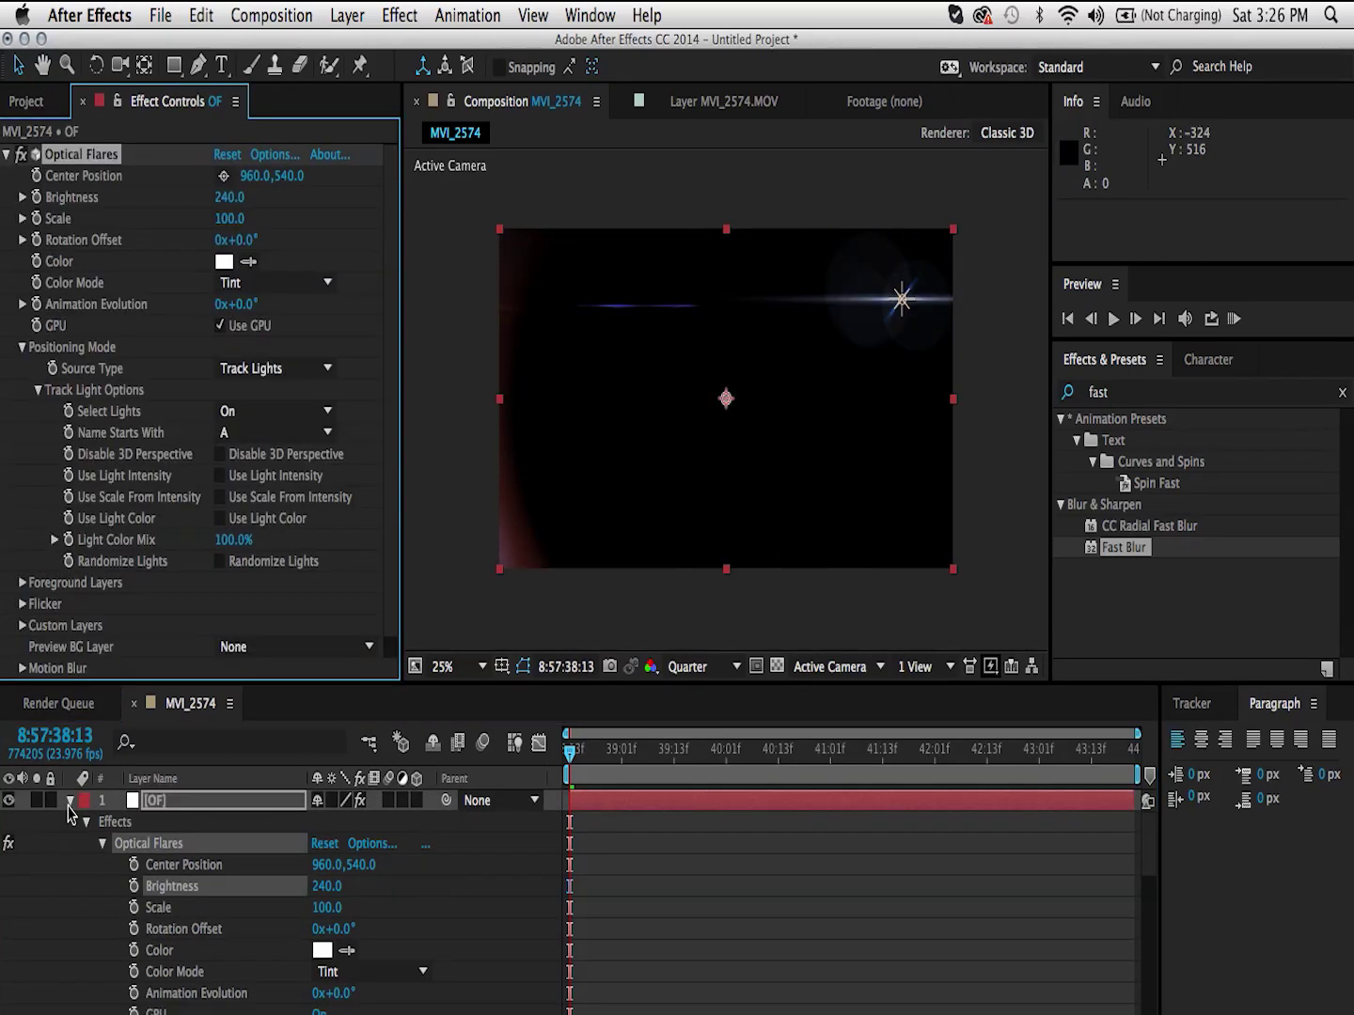
Set the OF layer's blend mode to Add and scrub to preview the flare over the mural.
click(70, 800)
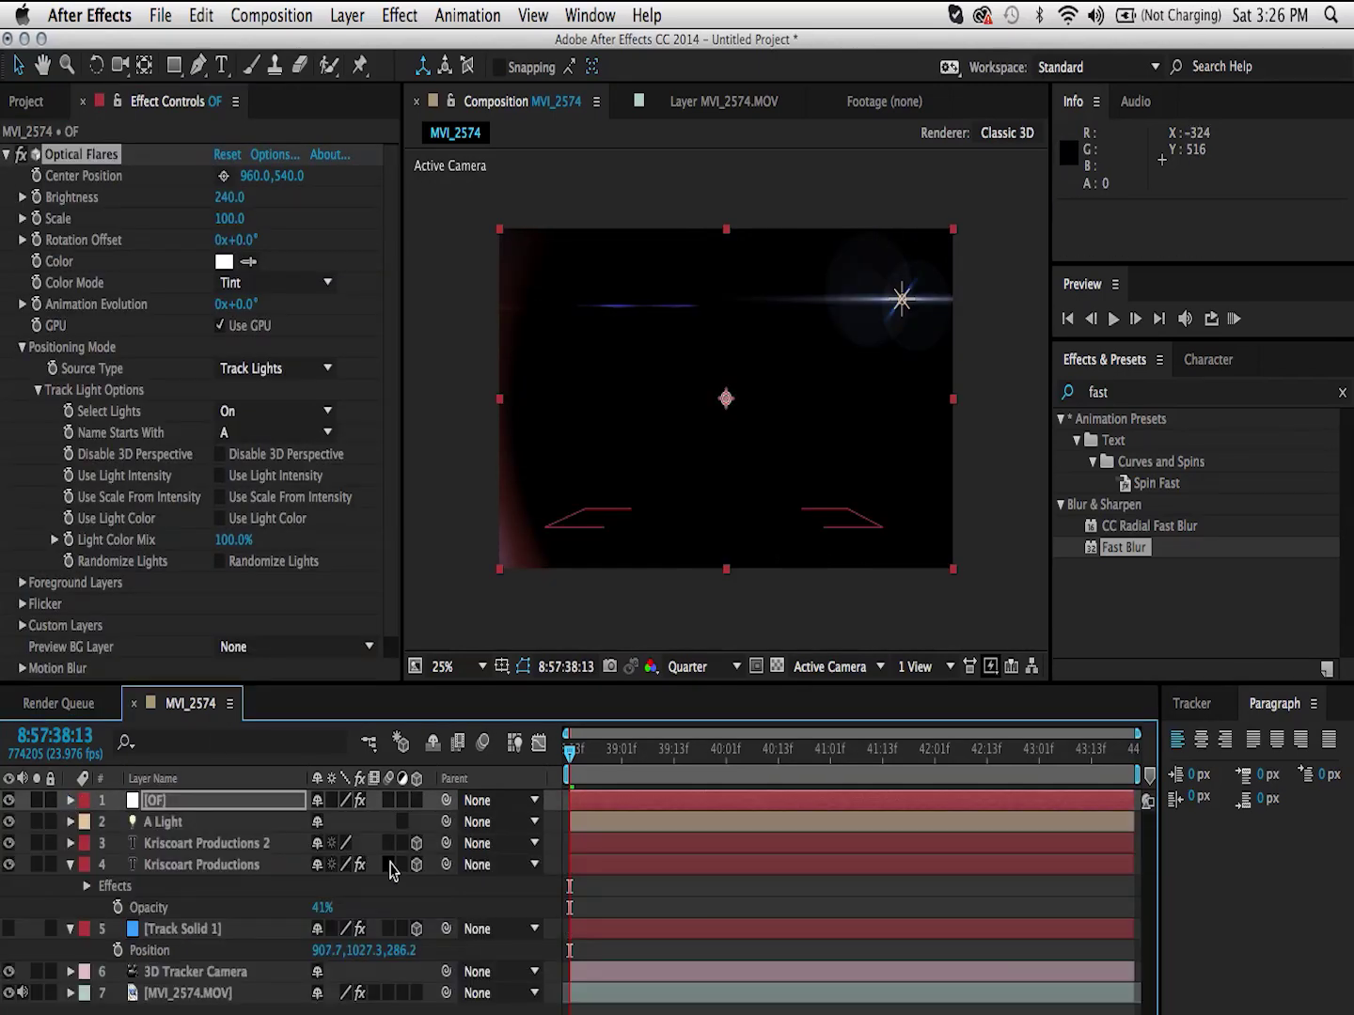
click(224, 807)
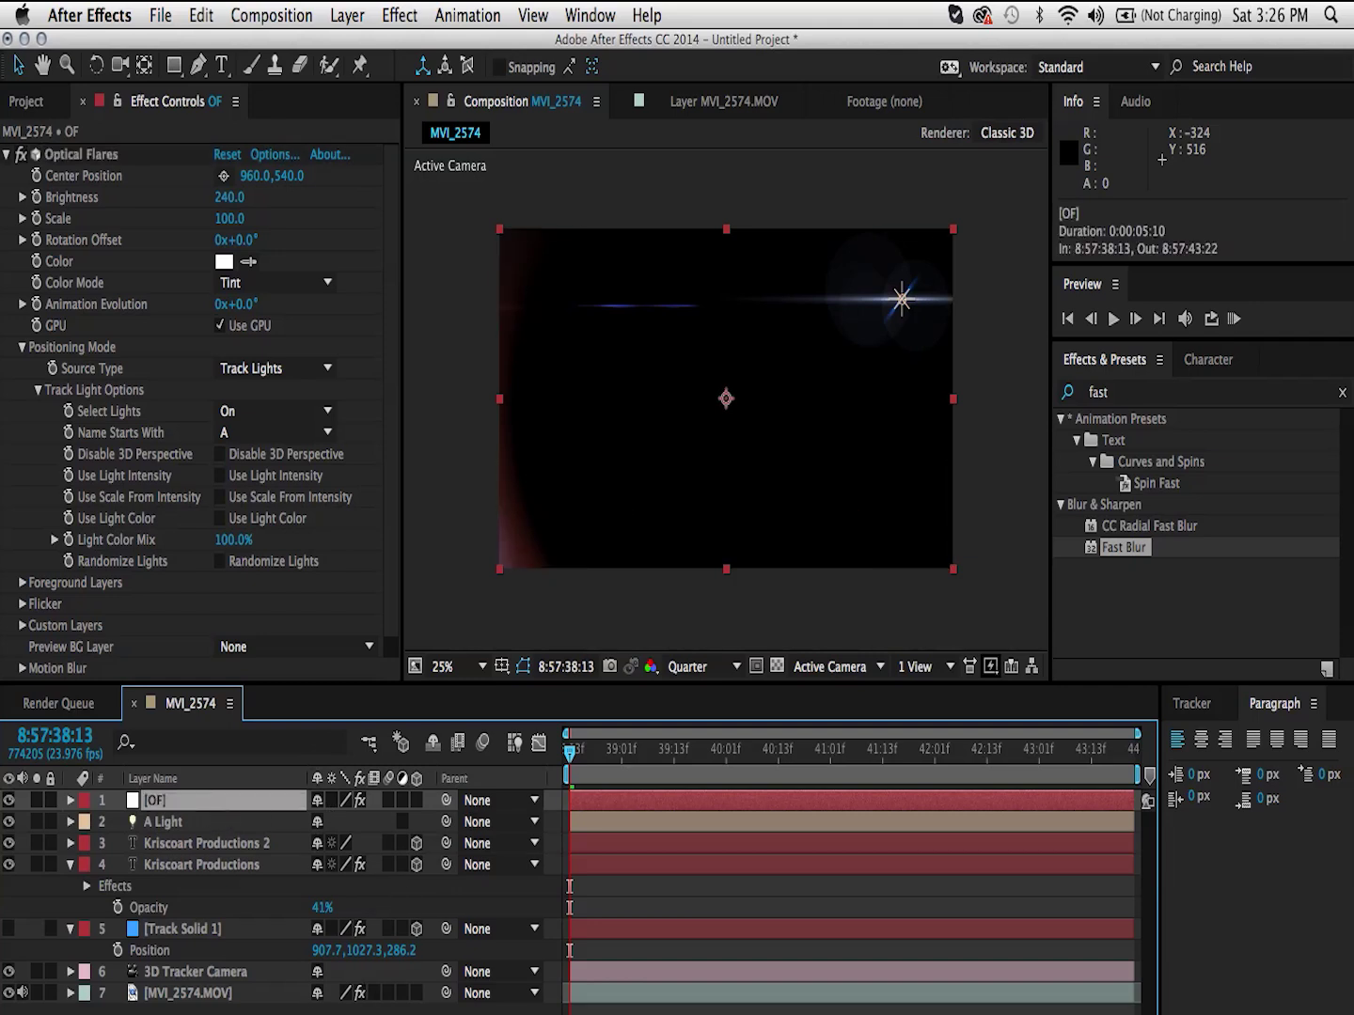
key(F4)
click(340, 799)
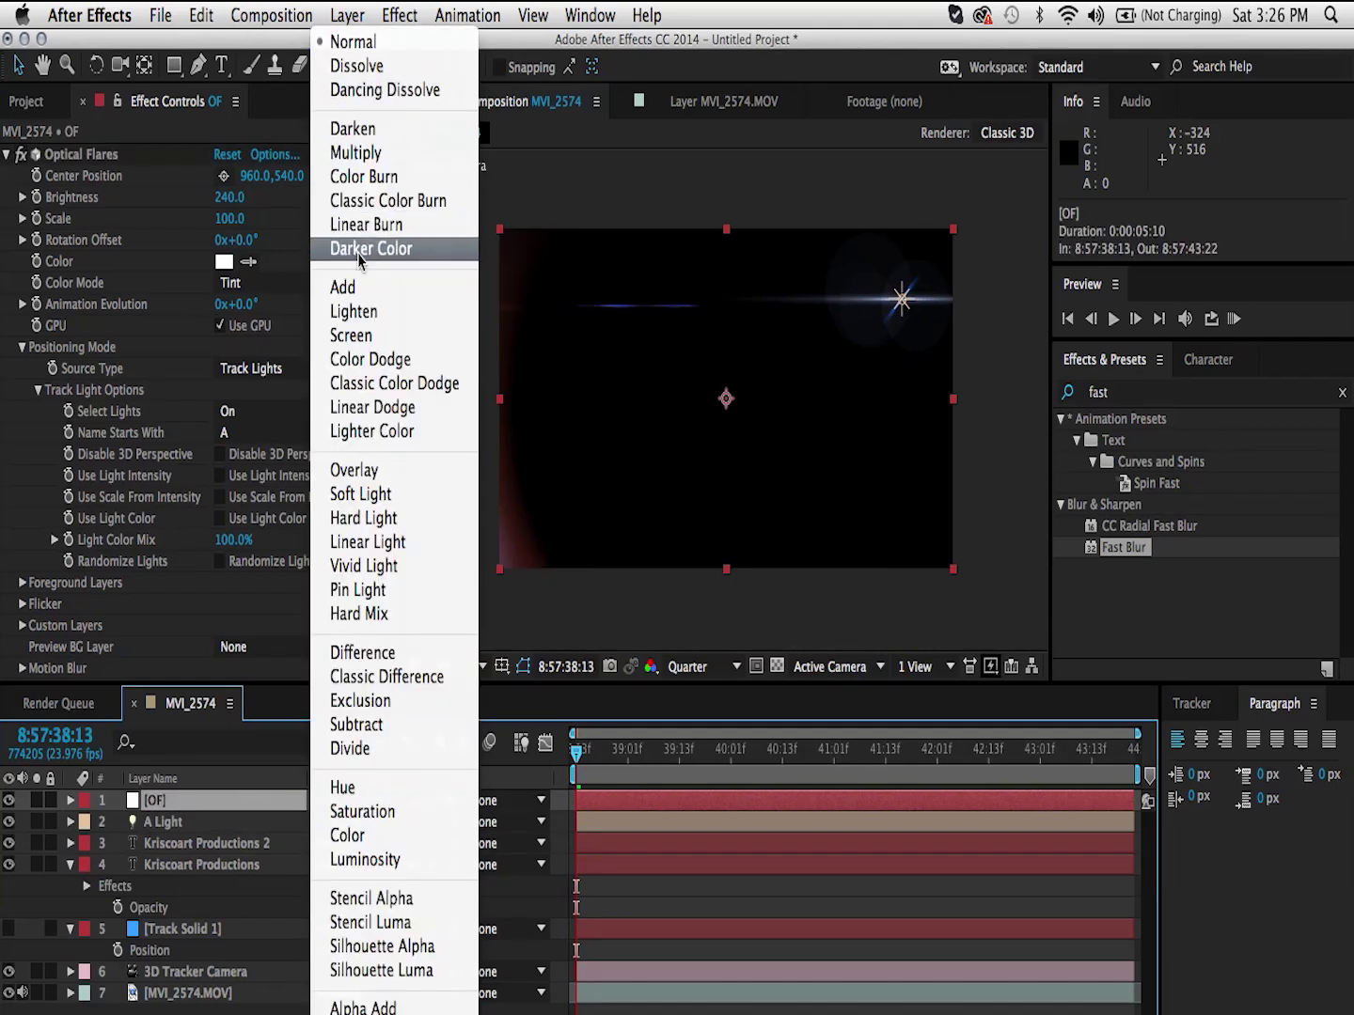
click(353, 287)
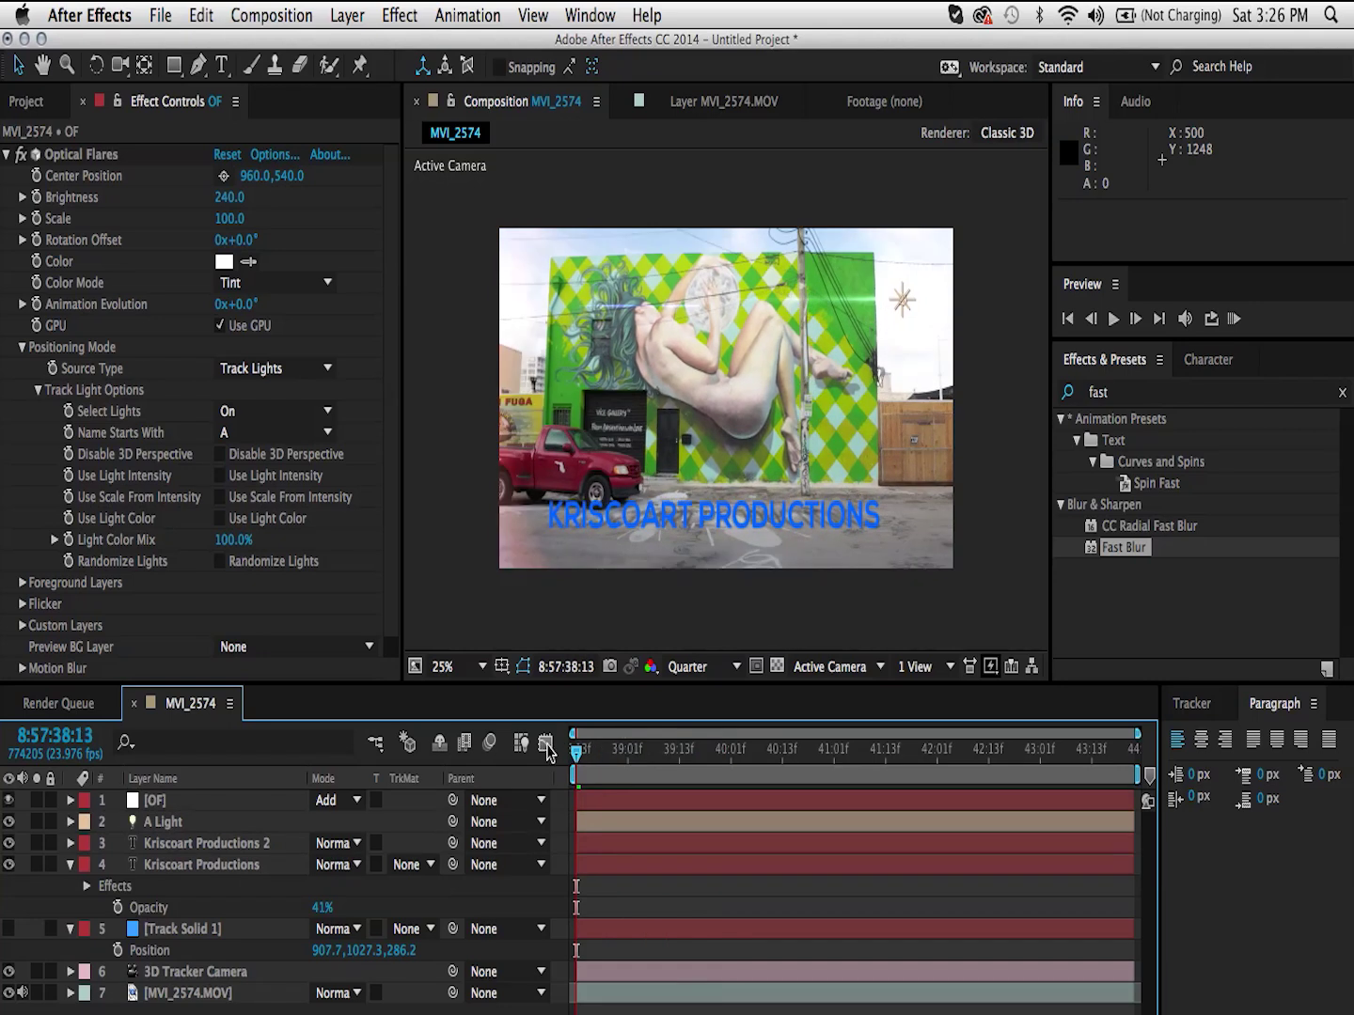
drag(575, 749, 677, 748)
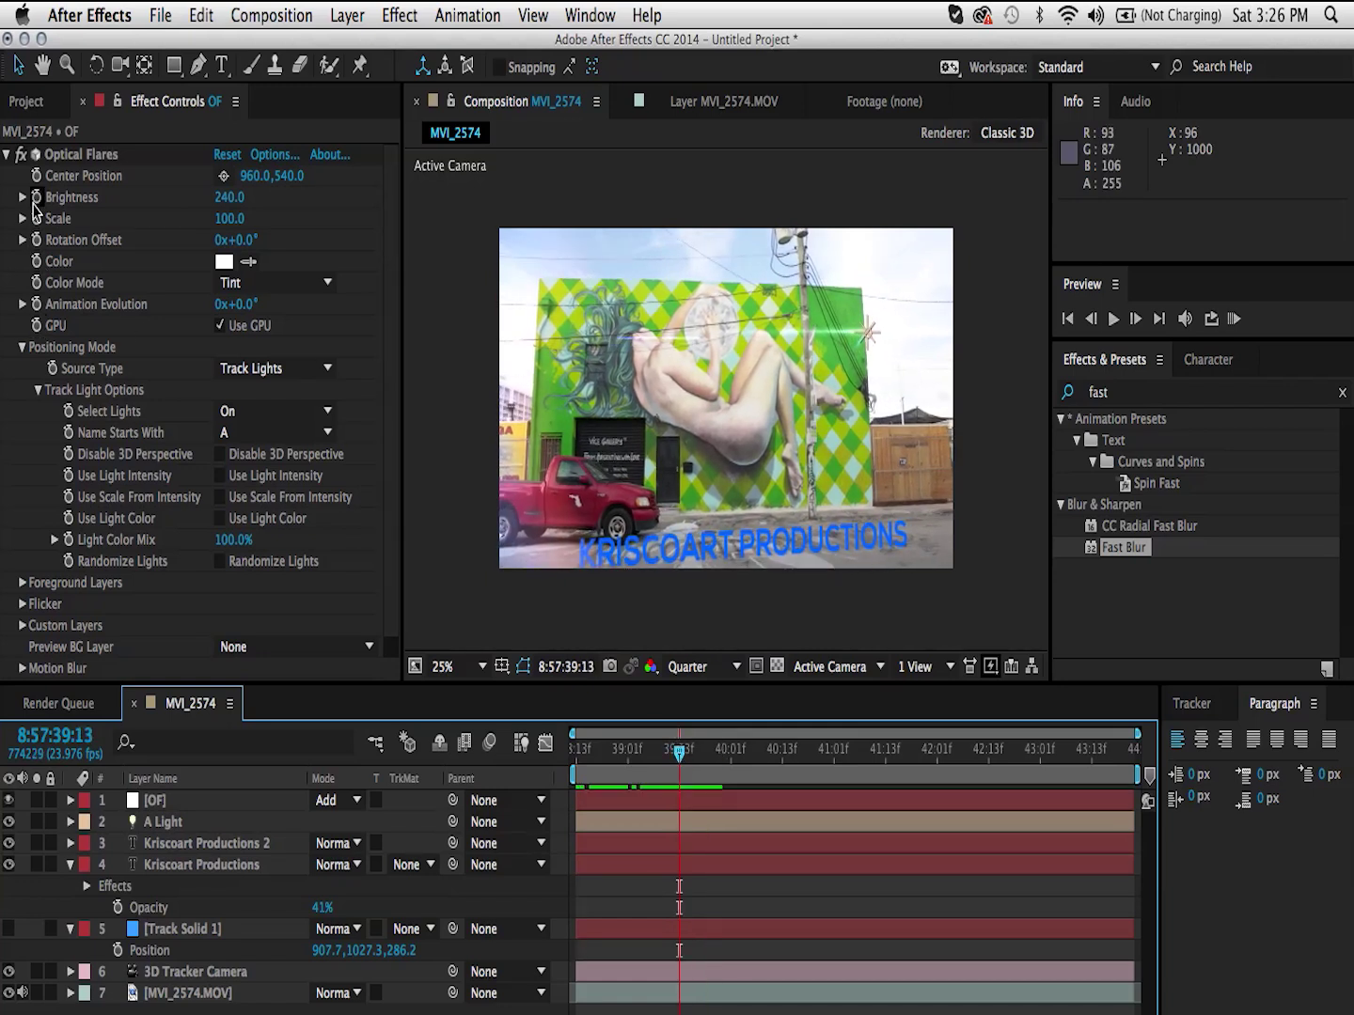
click(34, 203)
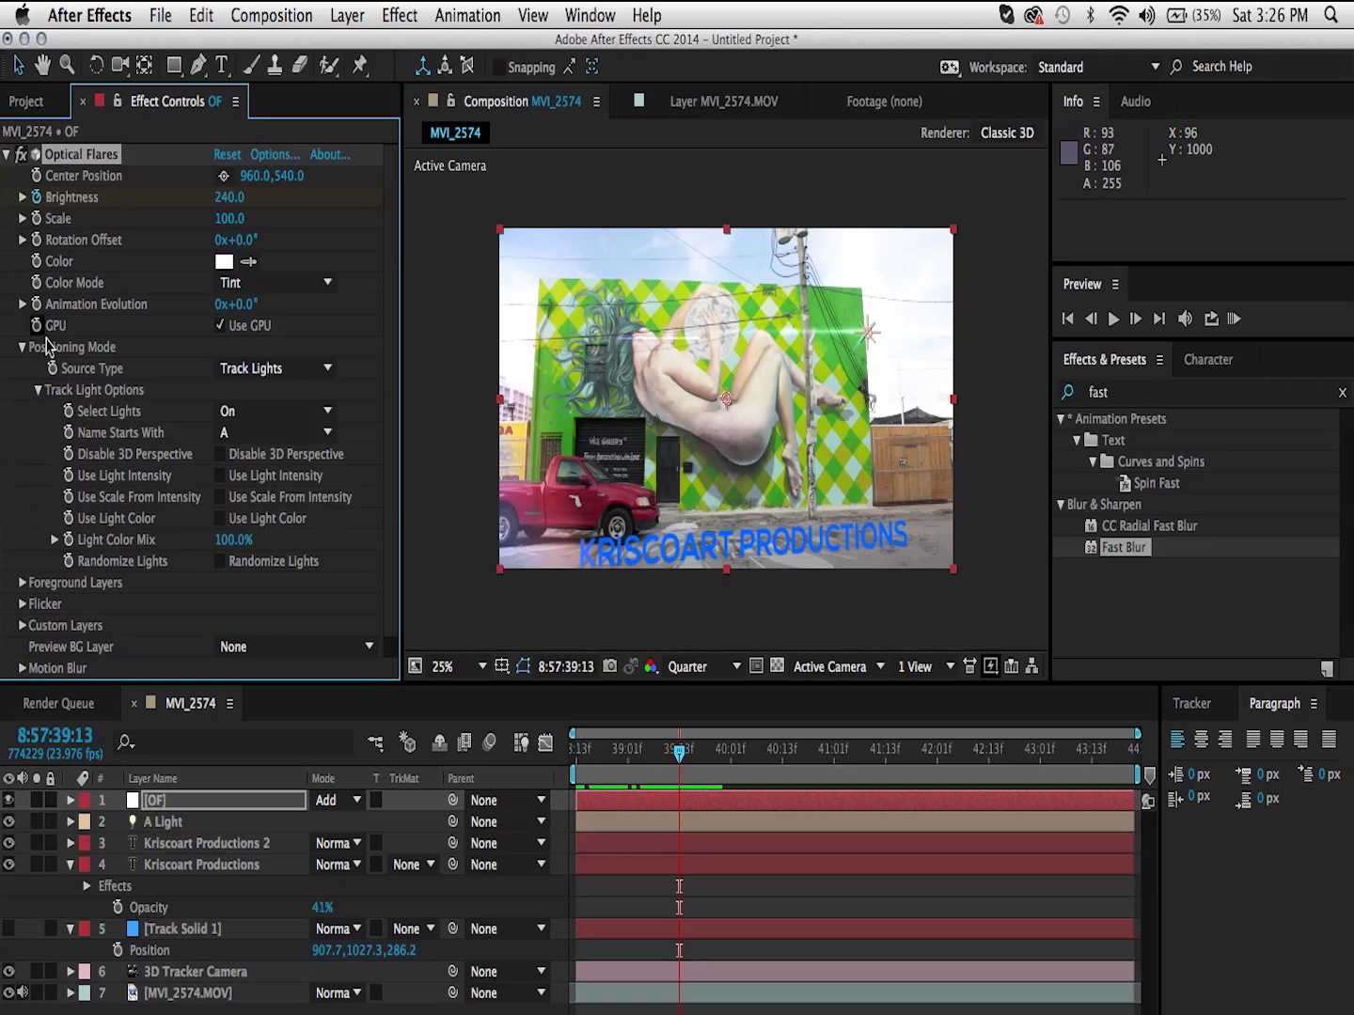
Keyframe flare Brightness 240 at 39:08 and 0 at 39:18, then step through the fade.
key(space)
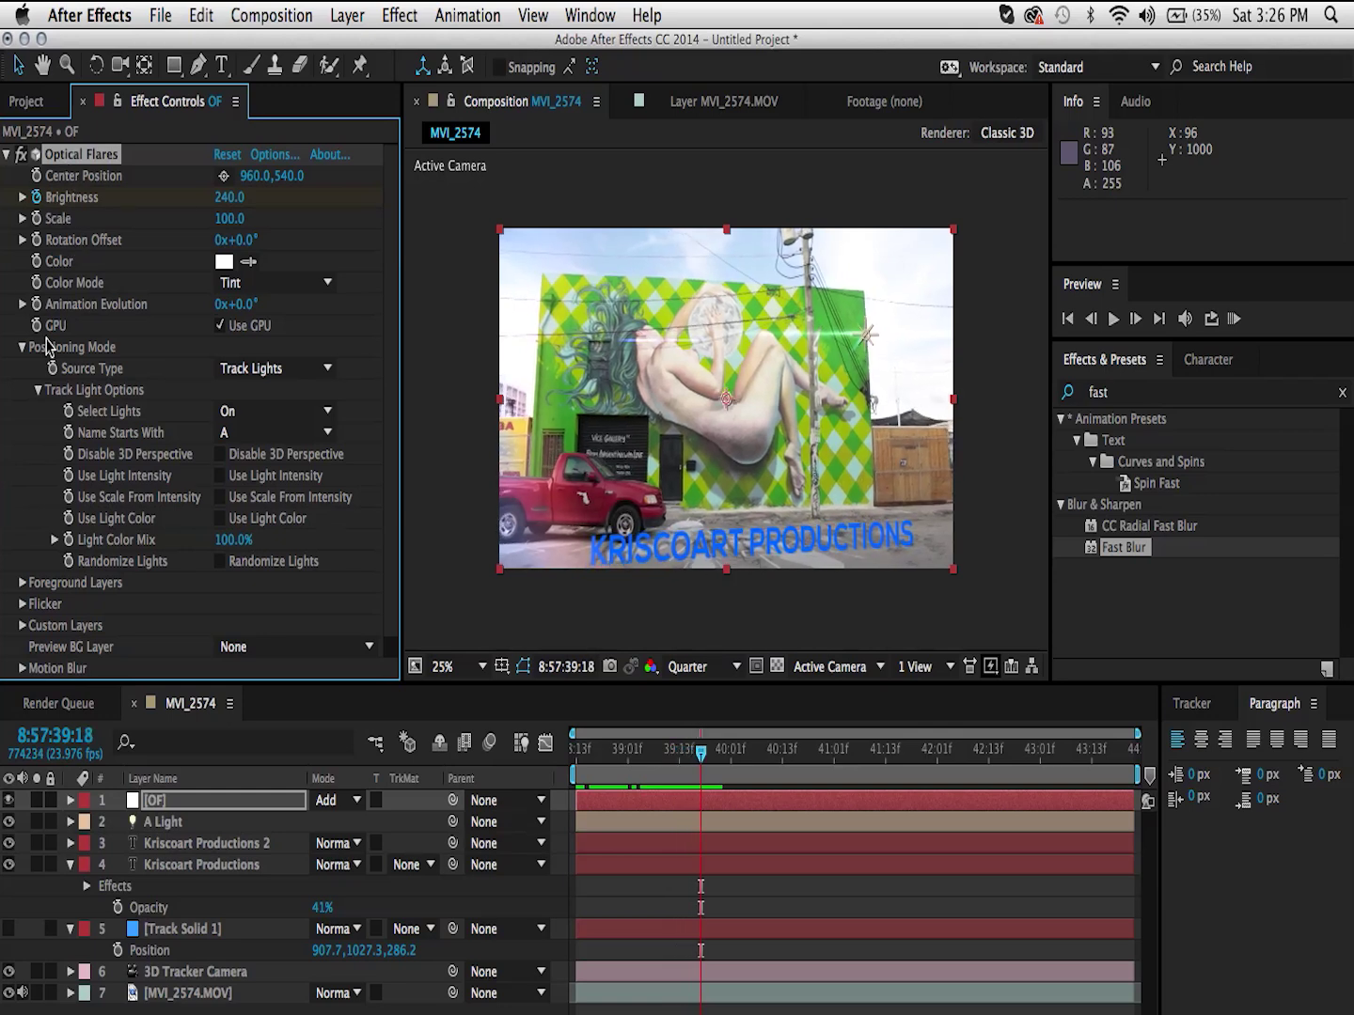
click(226, 198)
text(0)
key(Return)
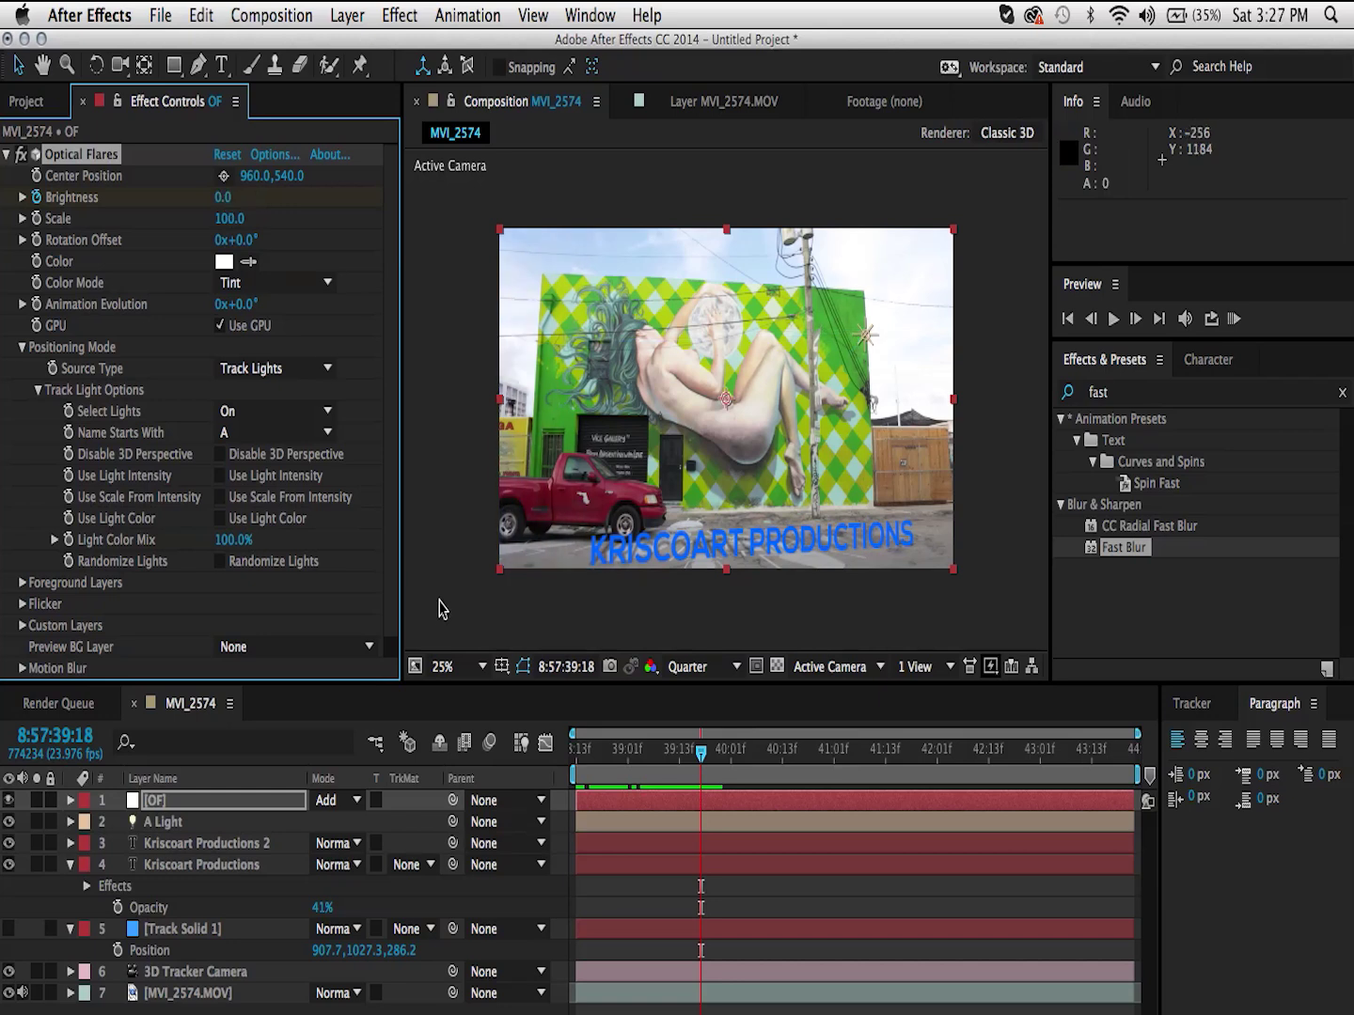
click(537, 908)
key(Page_Up)
key(Page_Up)
key(Page_Up)
key(Page_Up)
key(Page_Up)
key(Page_Up)
key(Page_Up)
key(Page_Up)
key(Page_Up)
key(Page_Up)
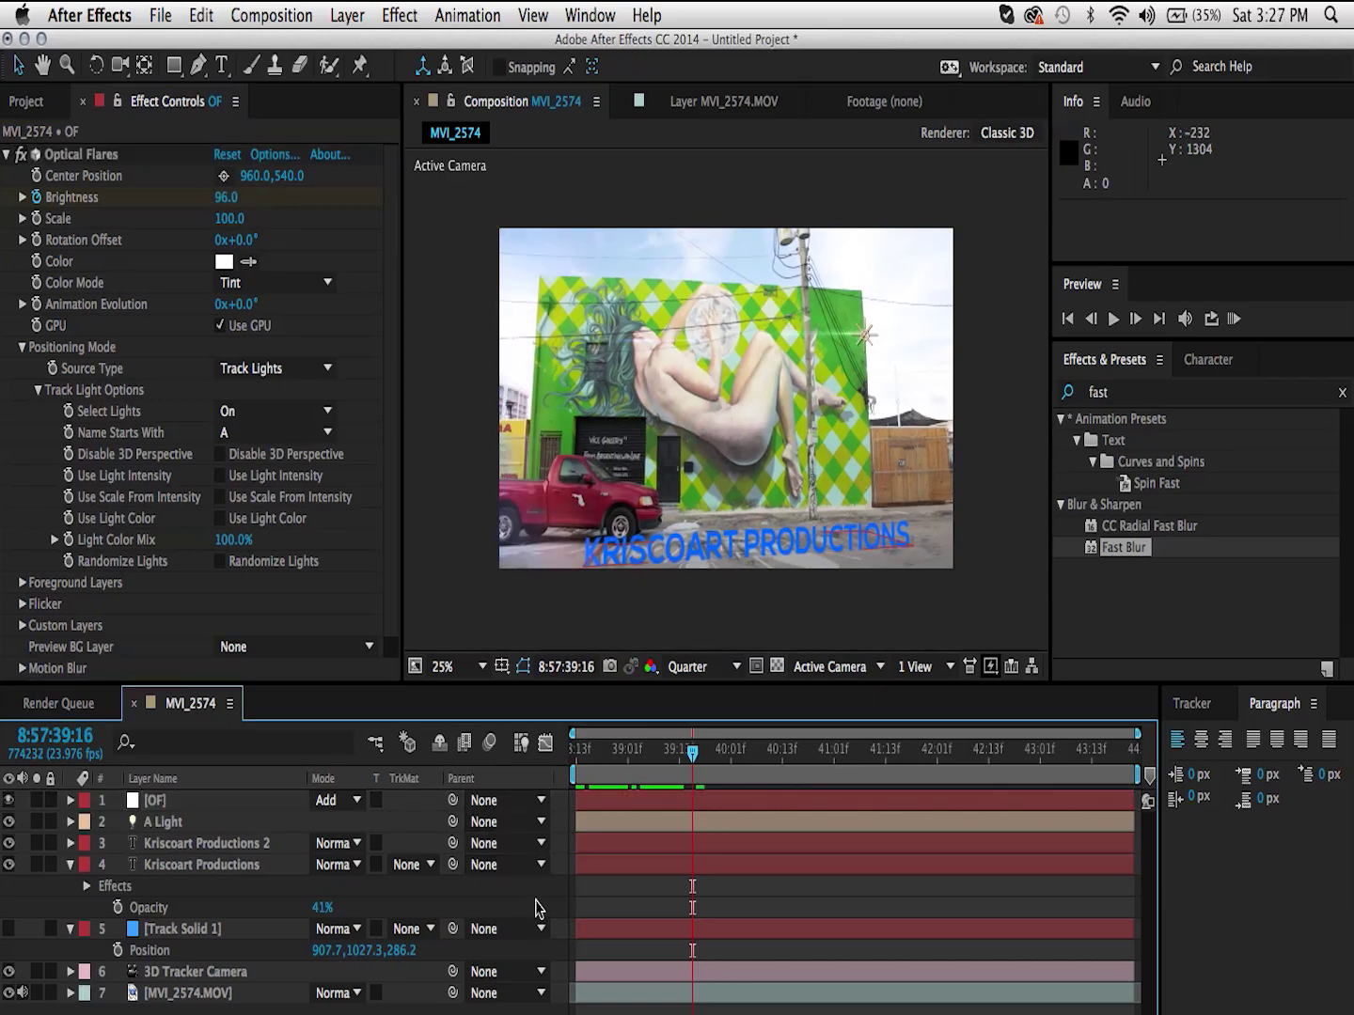
key(super+z)
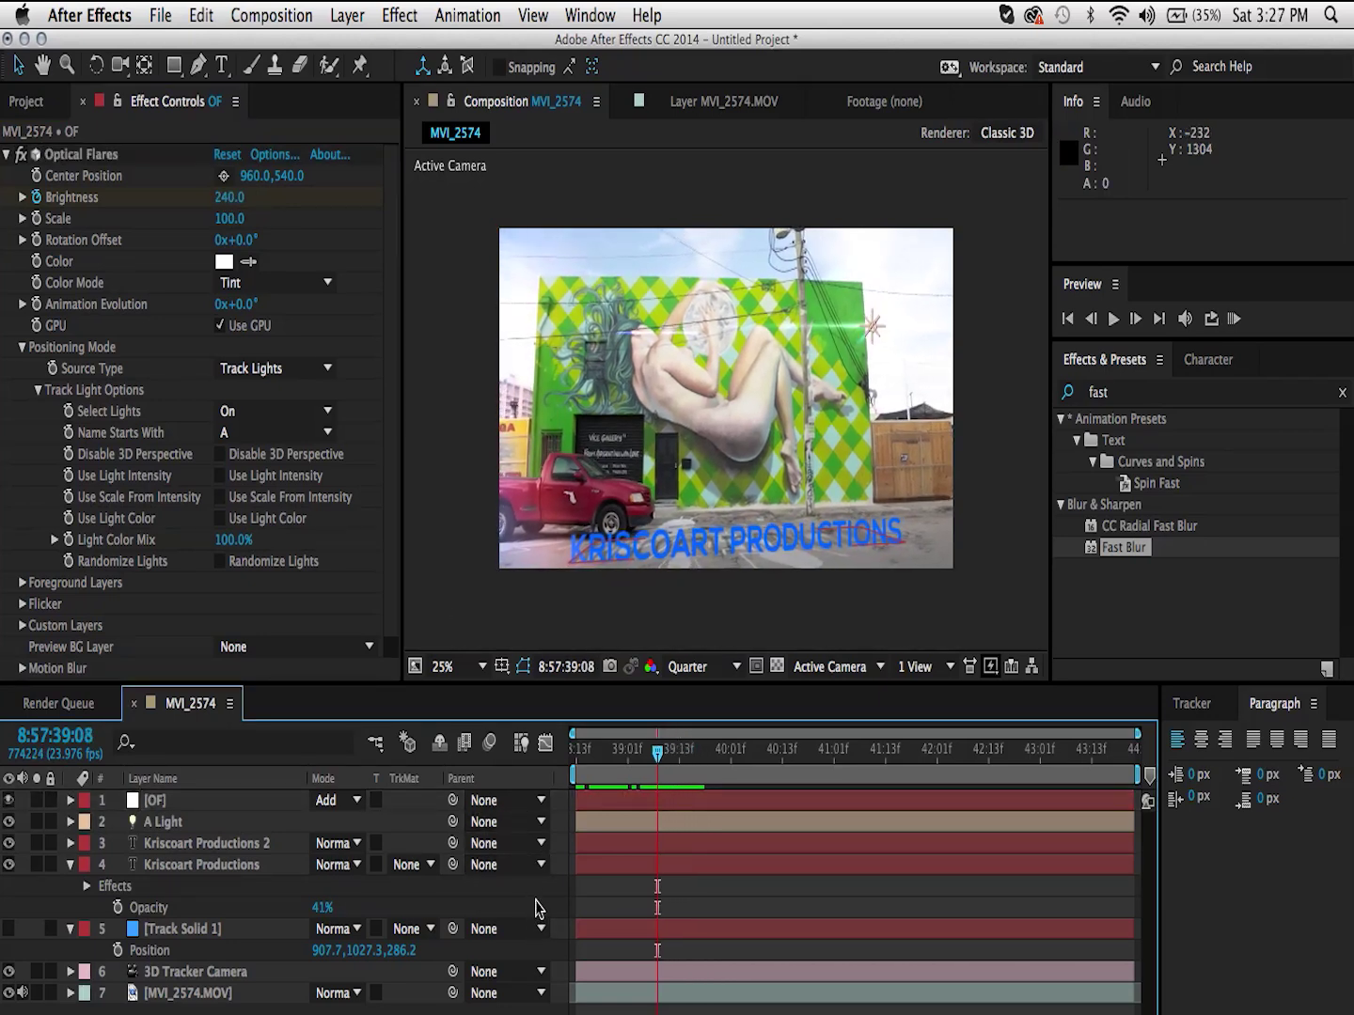
key(Page_Down)
key(Page_Down)
key(Page_Down)
key(Page_Down)
key(Page_Down)
key(Page_Down)
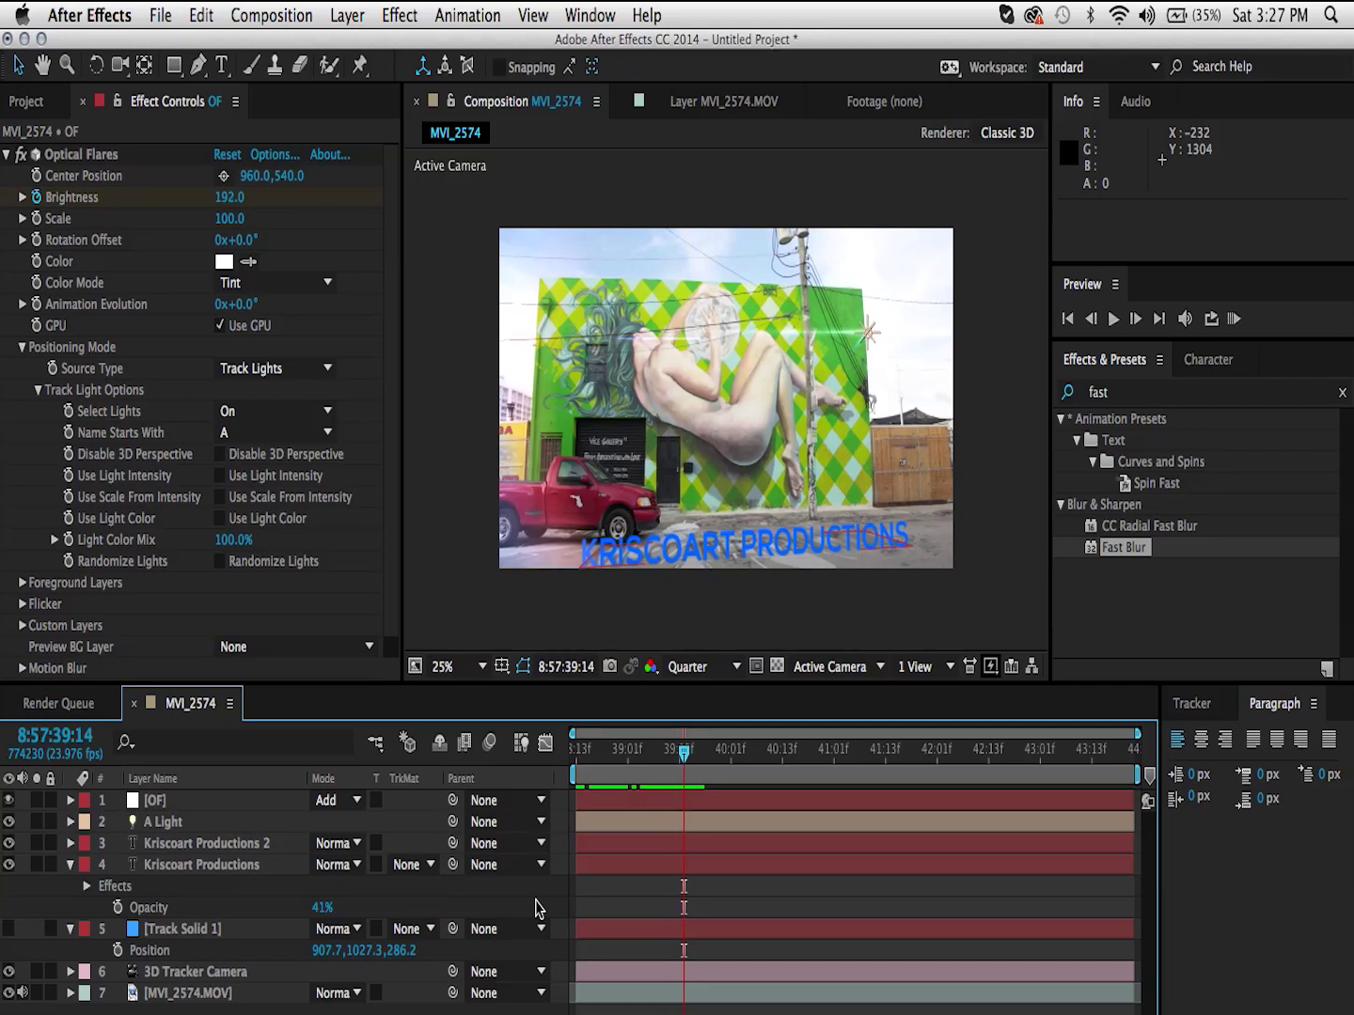
key(Page_Down)
key(Page_Down)
key(Page_Down)
key(Page_Down)
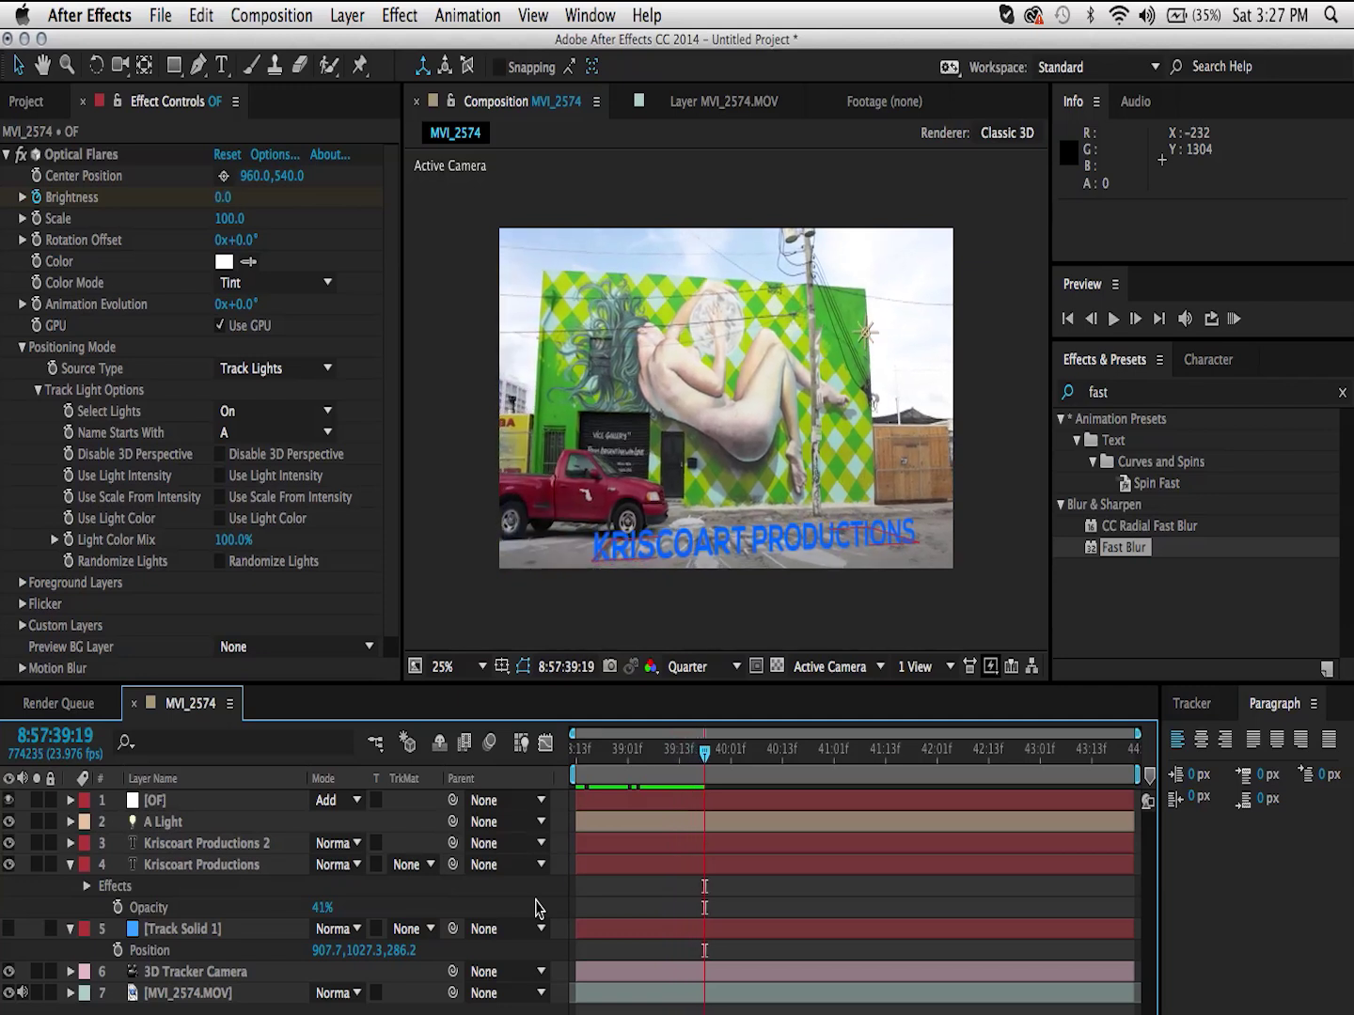
key(Page_Up)
key(Page_Up)
key(Page_Up)
key(Page_Up)
key(Page_Up)
key(Page_Up)
key(Page_Up)
key(Page_Up)
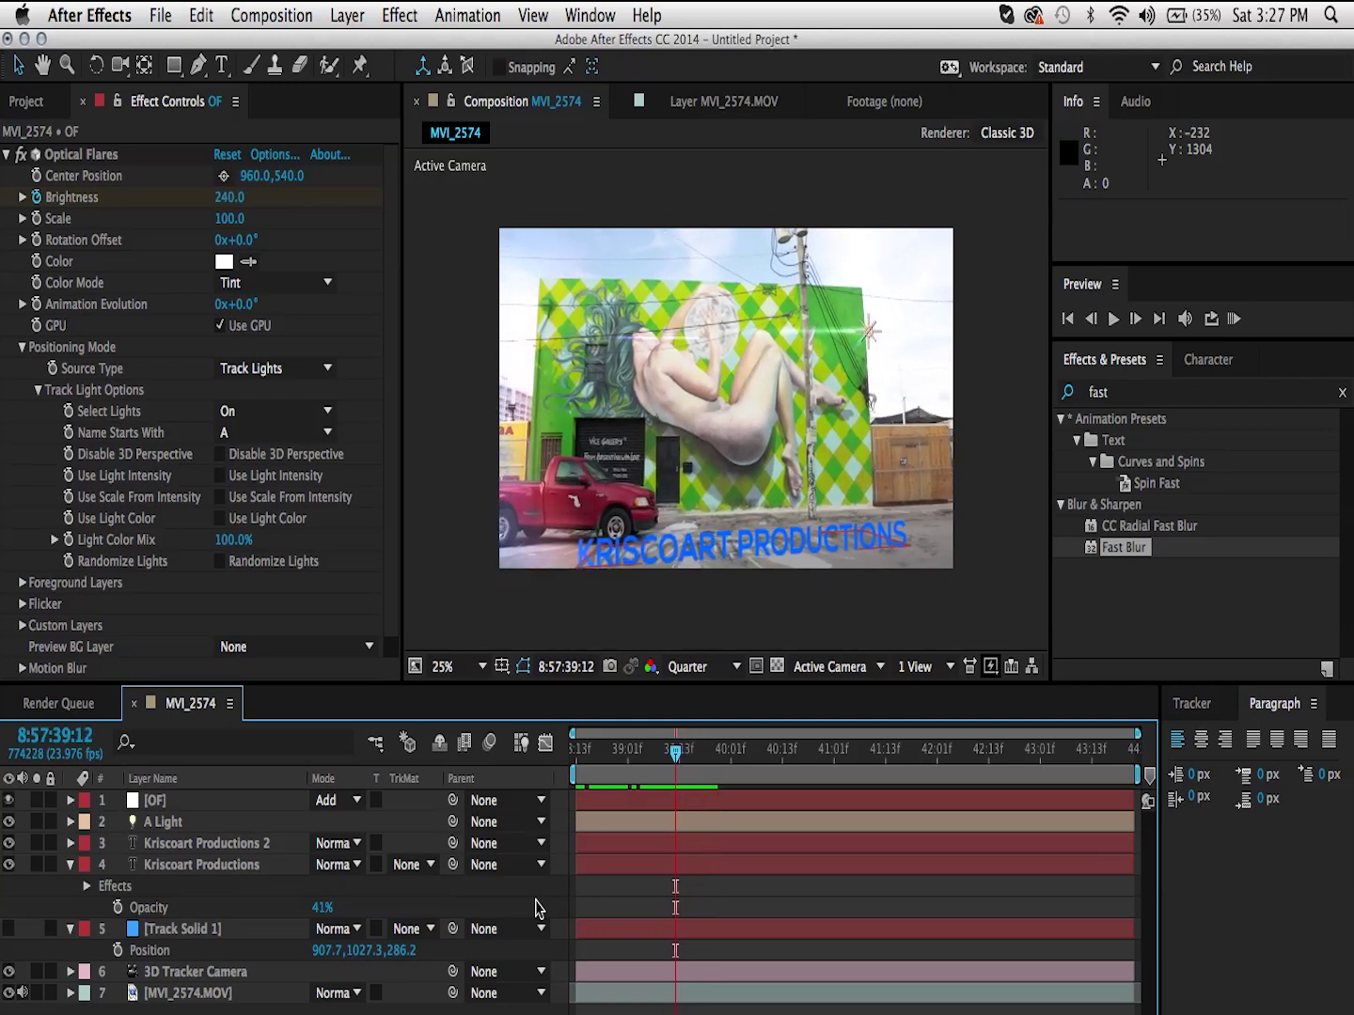
drag(667, 750, 575, 749)
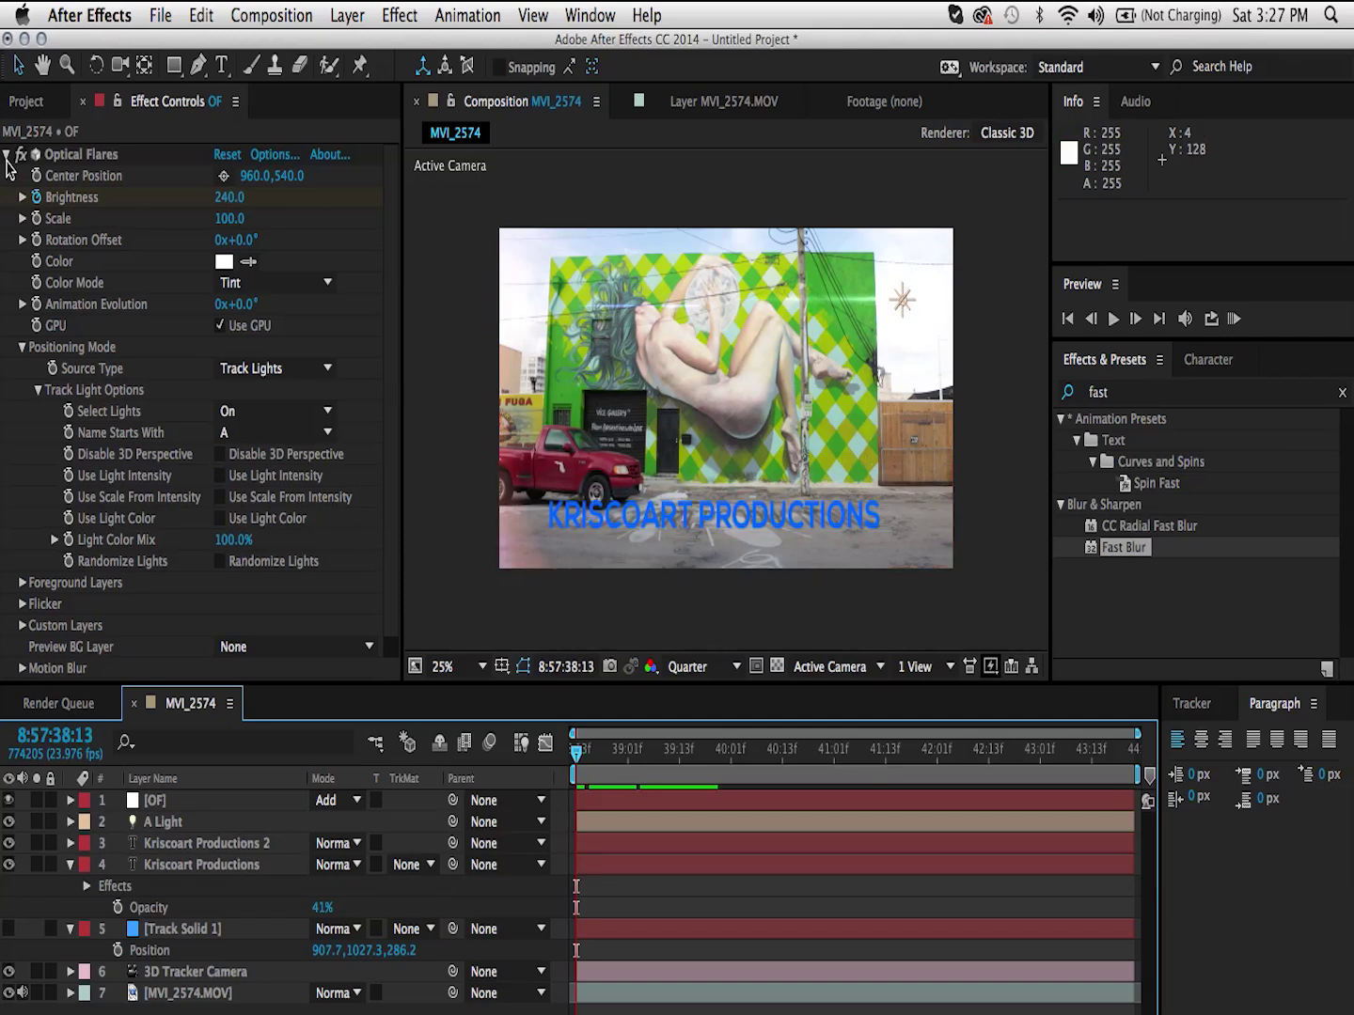
Fold away the Optical Flares properties in the Effect Controls panel.
click(8, 163)
click(9, 155)
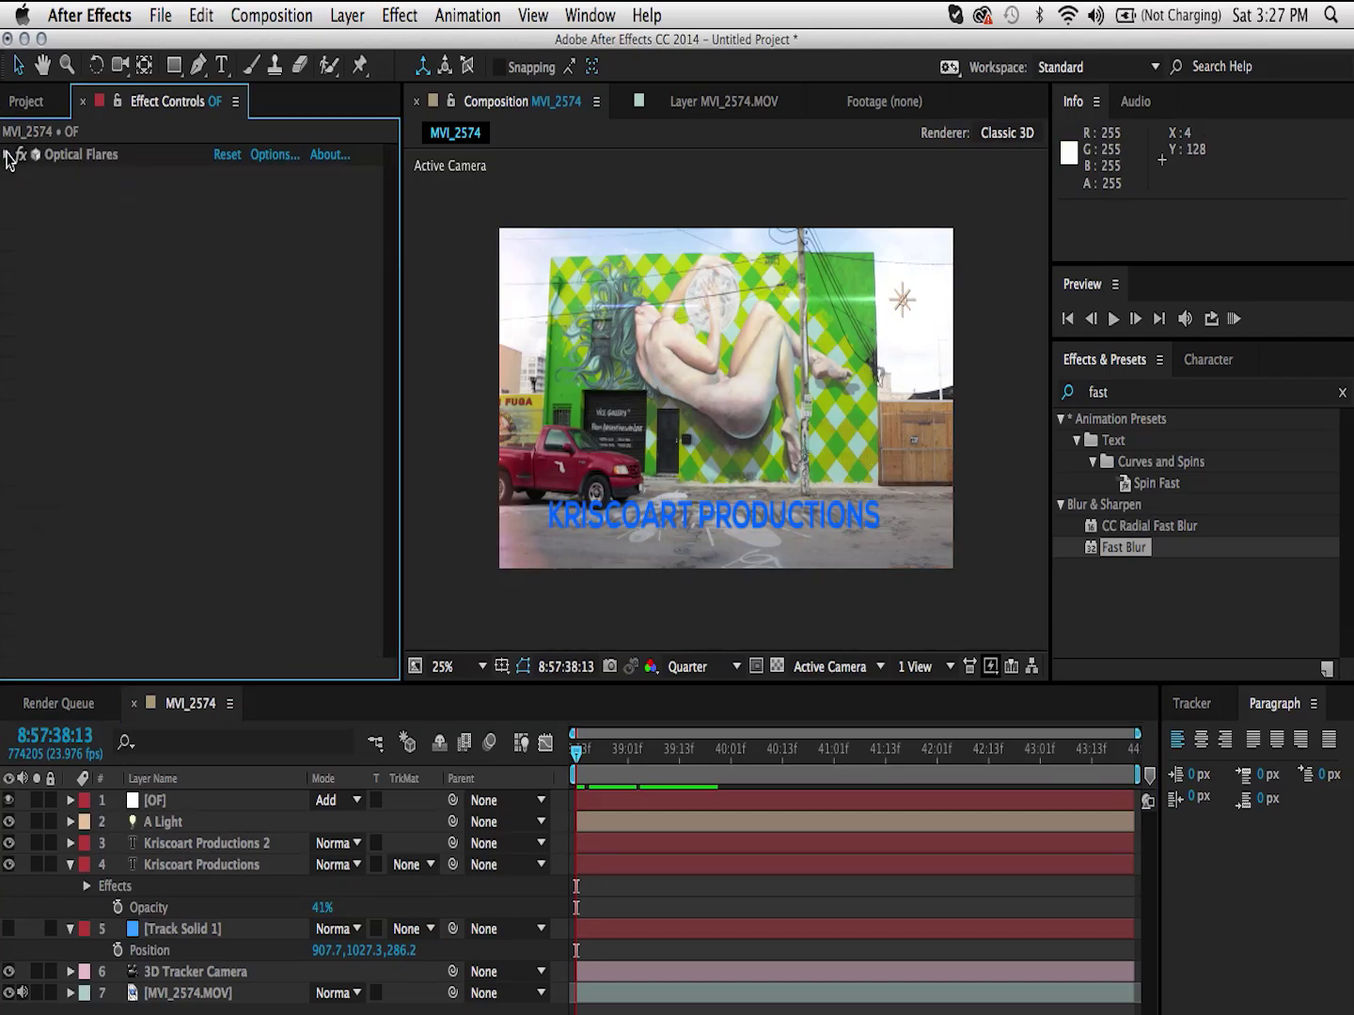